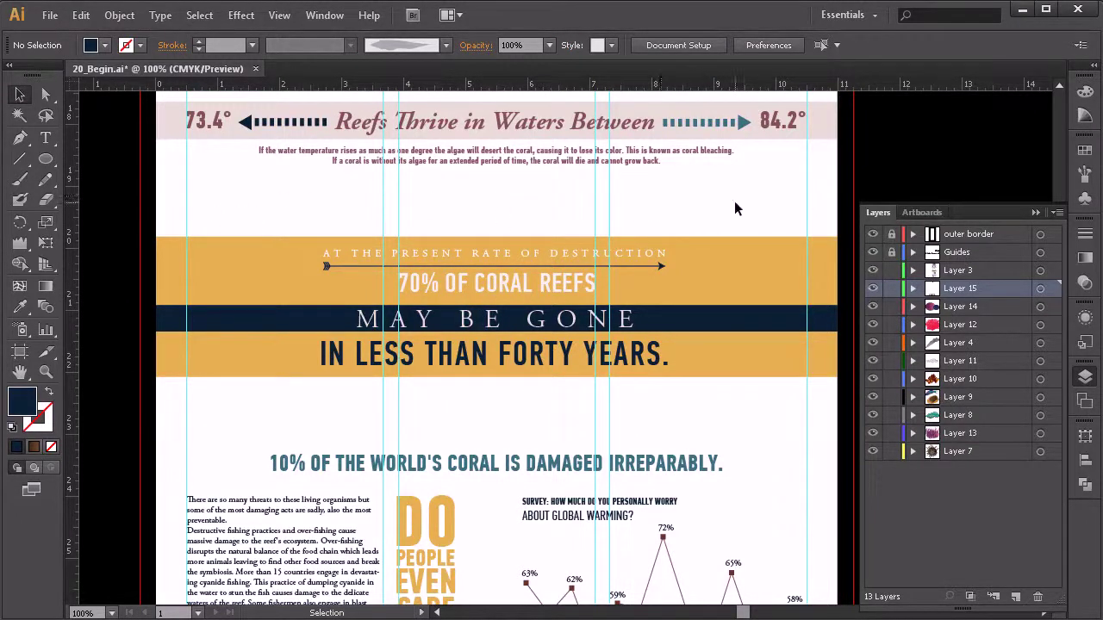
- Move the teal coral onto the infographic's yellow banner area and scale it down proportionally
{"action": "key", "text": "z"}
{"action": "left_click", "coordinate": [718, 234], "text": "alt"}
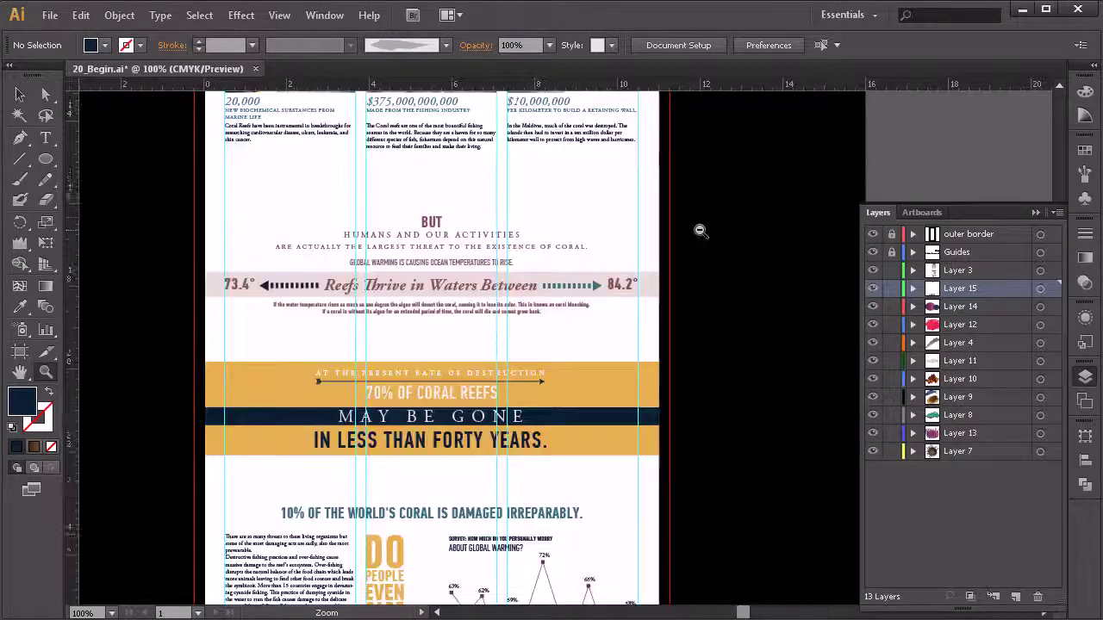
{"action": "left_click", "coordinate": [699, 229], "text": "alt"}
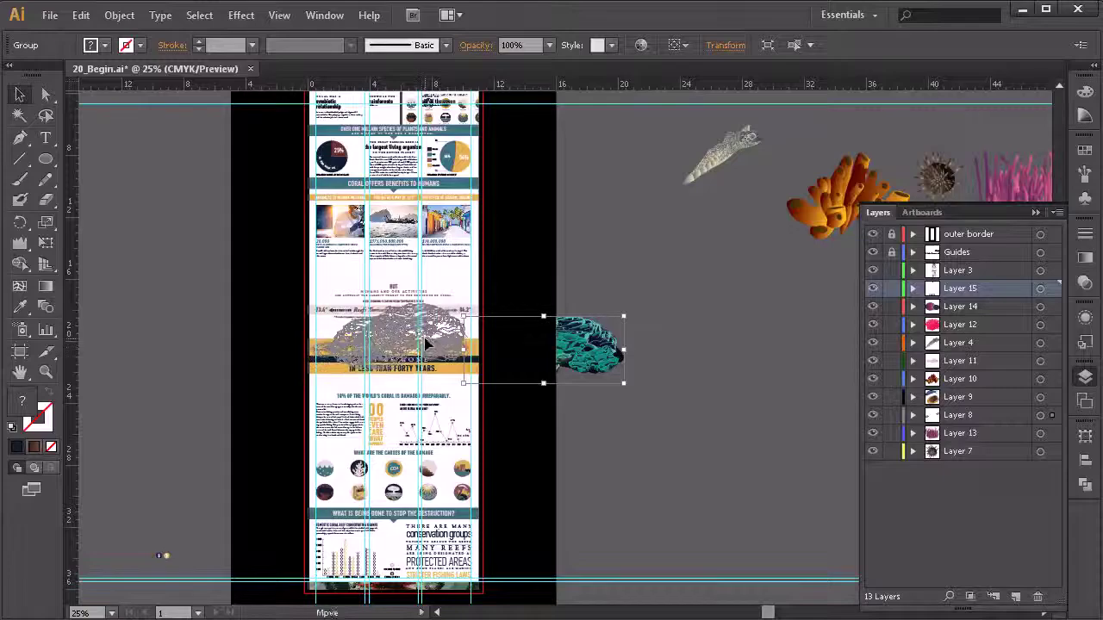
{"action": "left_click_drag", "start_coordinate": [586, 345], "coordinate": [463, 305]}
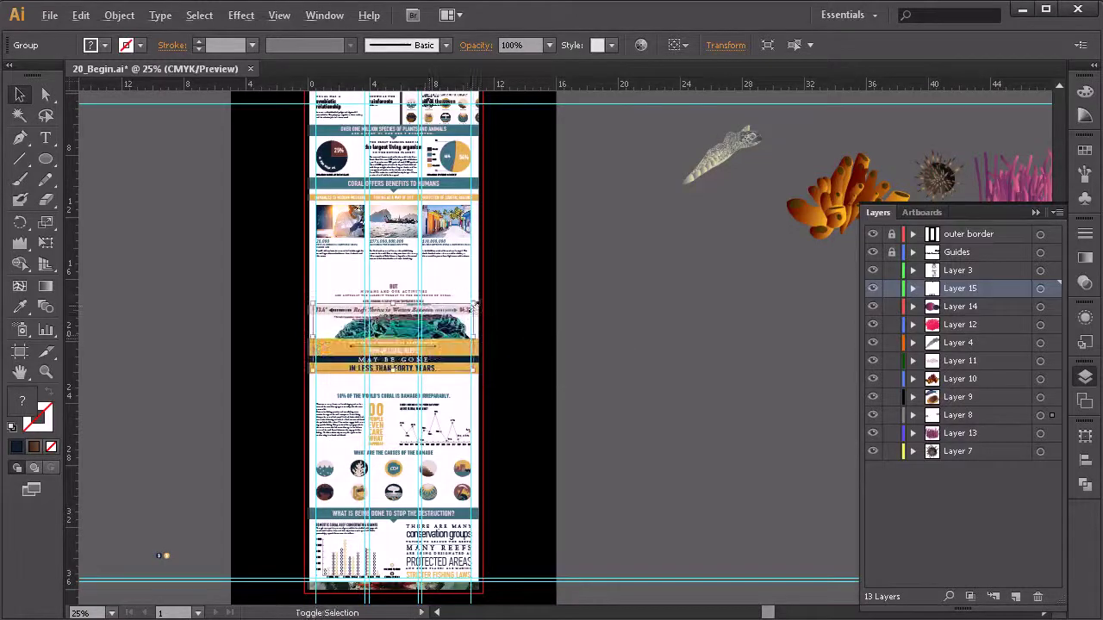
{"action": "scroll", "coordinate": [439, 337], "scroll_direction": "up", "scroll_amount": 3}
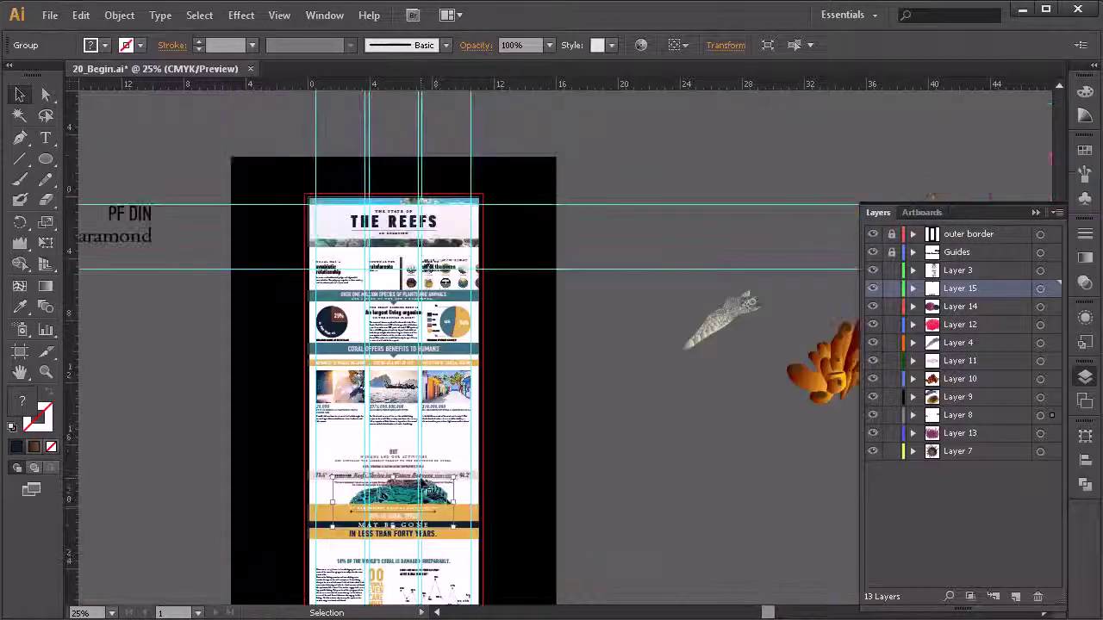
{"action": "scroll", "coordinate": [448, 422], "scroll_direction": "down", "scroll_amount": 3}
{"action": "scroll", "coordinate": [422, 337], "scroll_direction": "up", "scroll_amount": 3}
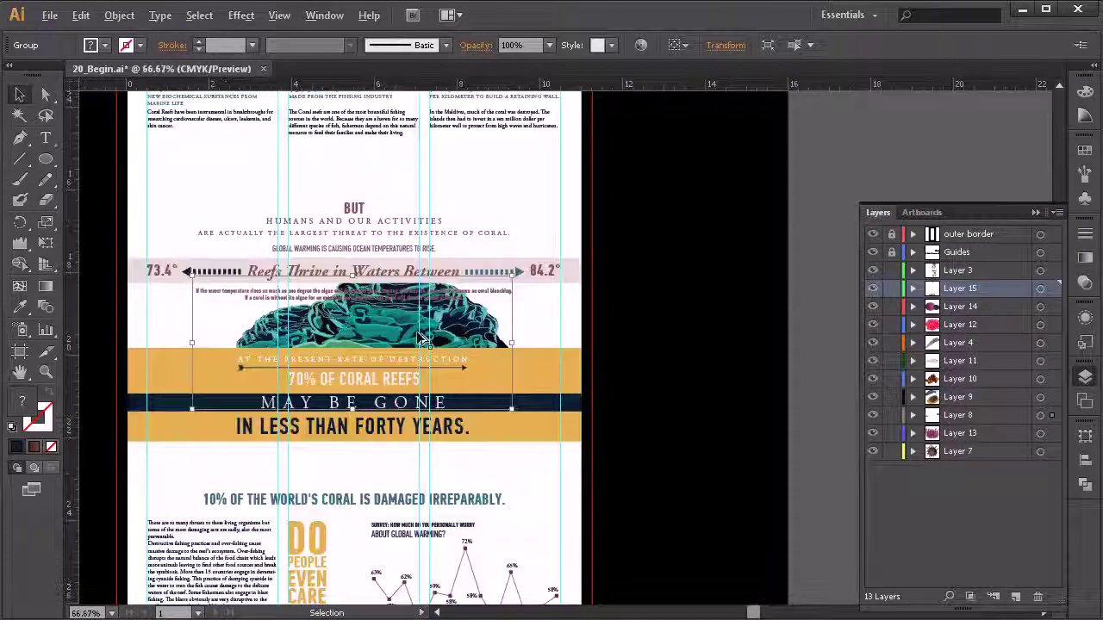
- Shrink the teal coral further and place it above the upper edge of the yellow banner, right of centre
{"action": "scroll", "coordinate": [422, 338], "scroll_direction": "up", "scroll_amount": 2}
{"action": "scroll", "coordinate": [487, 297], "scroll_direction": "down", "scroll_amount": 1}
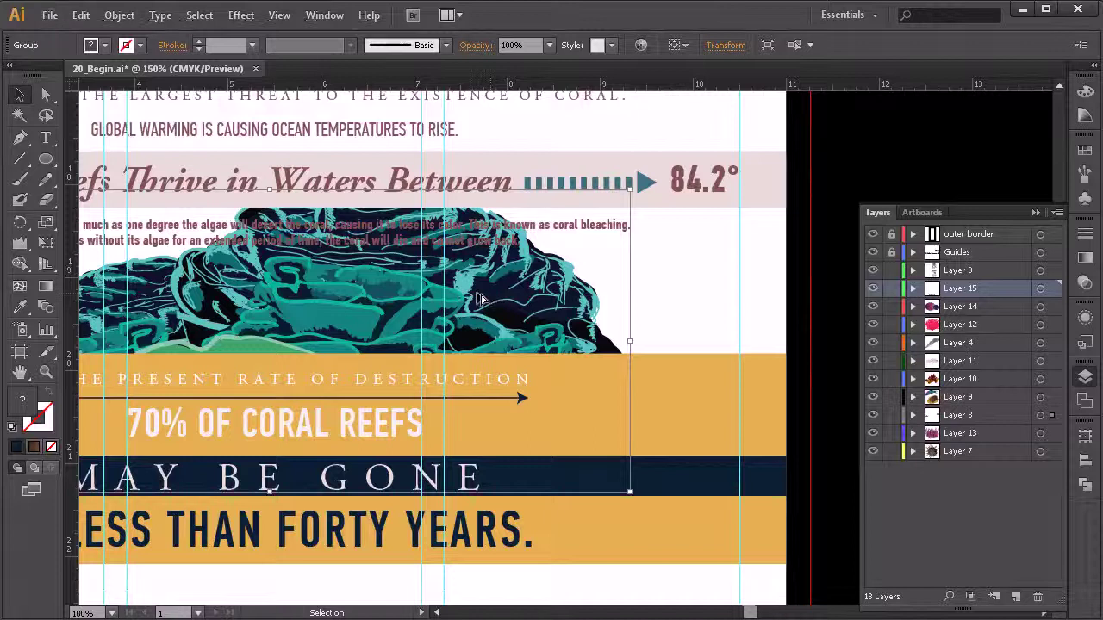
{"action": "scroll", "coordinate": [480, 299], "scroll_direction": "down", "scroll_amount": 1}
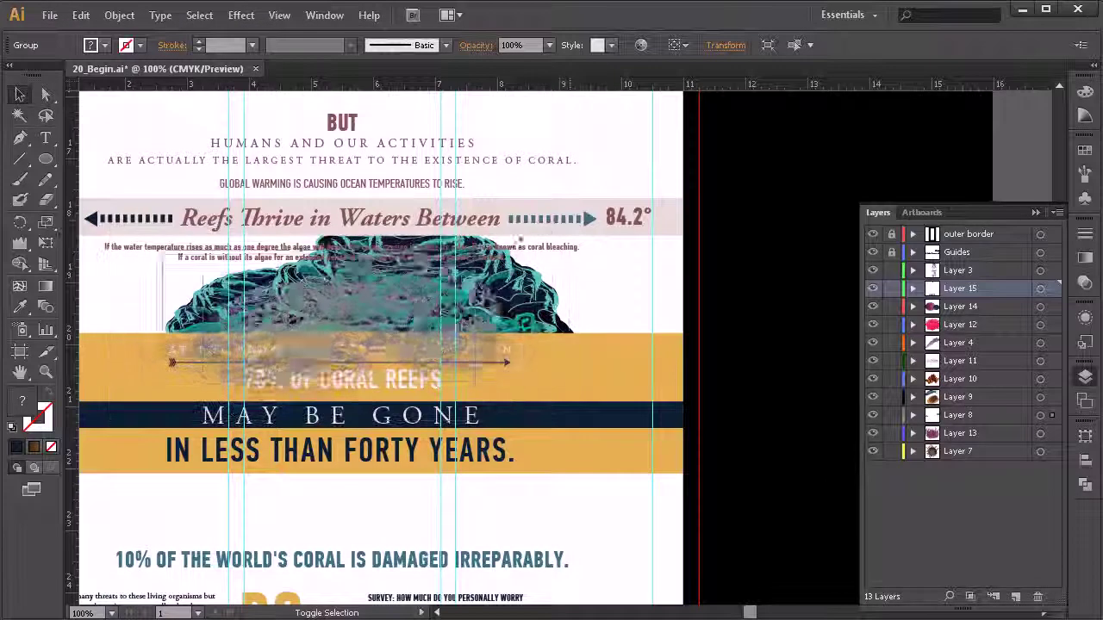
{"action": "left_click_drag", "start_coordinate": [383, 318], "coordinate": [536, 315]}
{"action": "left_click", "coordinate": [670, 348]}
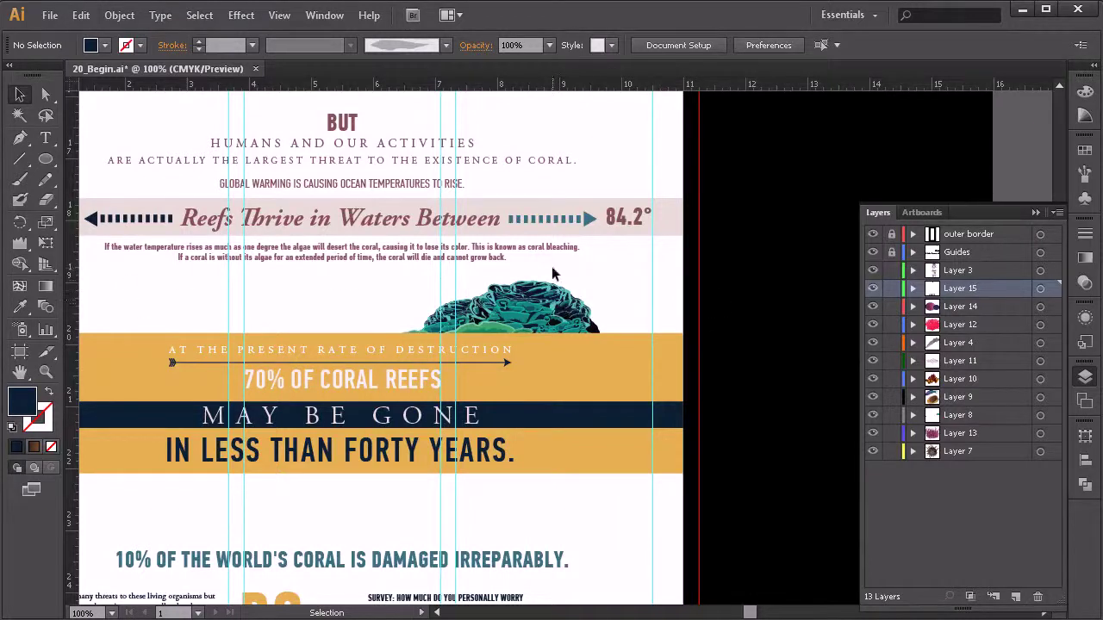
- Duplicate the red branching coral among the illustrations beside the artboard
{"action": "scroll", "coordinate": [565, 335], "scroll_direction": "down", "scroll_amount": 2}
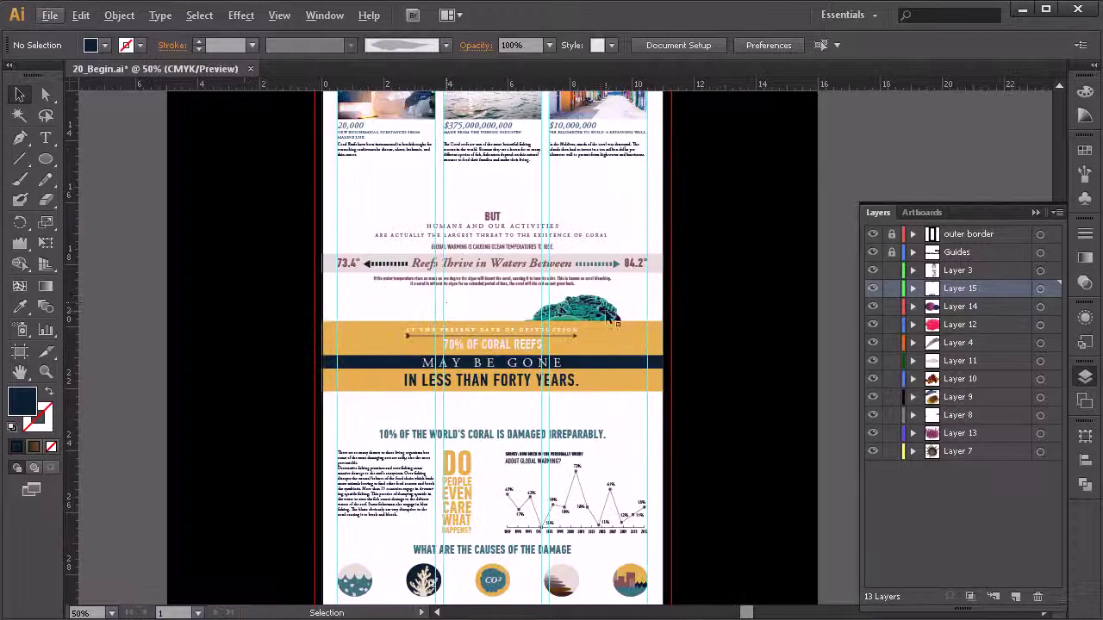
{"action": "left_click_drag", "start_coordinate": [913, 326], "coordinate": [317, 360]}
{"action": "left_click_drag", "start_coordinate": [591, 298], "coordinate": [405, 398]}
{"action": "left_click_drag", "start_coordinate": [599, 285], "coordinate": [325, 354]}
{"action": "left_click_drag", "start_coordinate": [783, 331], "coordinate": [362, 351]}
{"action": "left_click_drag", "start_coordinate": [738, 374], "coordinate": [219, 343]}
{"action": "left_click", "coordinate": [581, 330]}
{"action": "left_click_drag", "start_coordinate": [613, 288], "coordinate": [254, 485], "text": "alt"}
- Rotate the red coral copy slightly and move it over the infographic's yellow banner area
{"action": "left_click_drag", "start_coordinate": [336, 466], "coordinate": [247, 474]}
{"action": "left_click_drag", "start_coordinate": [247, 474], "coordinate": [277, 440]}
{"action": "left_click_drag", "start_coordinate": [258, 444], "coordinate": [622, 388]}
{"action": "left_click_drag", "start_coordinate": [771, 374], "coordinate": [457, 249]}
{"action": "left_click_drag", "start_coordinate": [535, 261], "coordinate": [579, 498]}
{"action": "left_click_drag", "start_coordinate": [452, 476], "coordinate": [416, 381]}
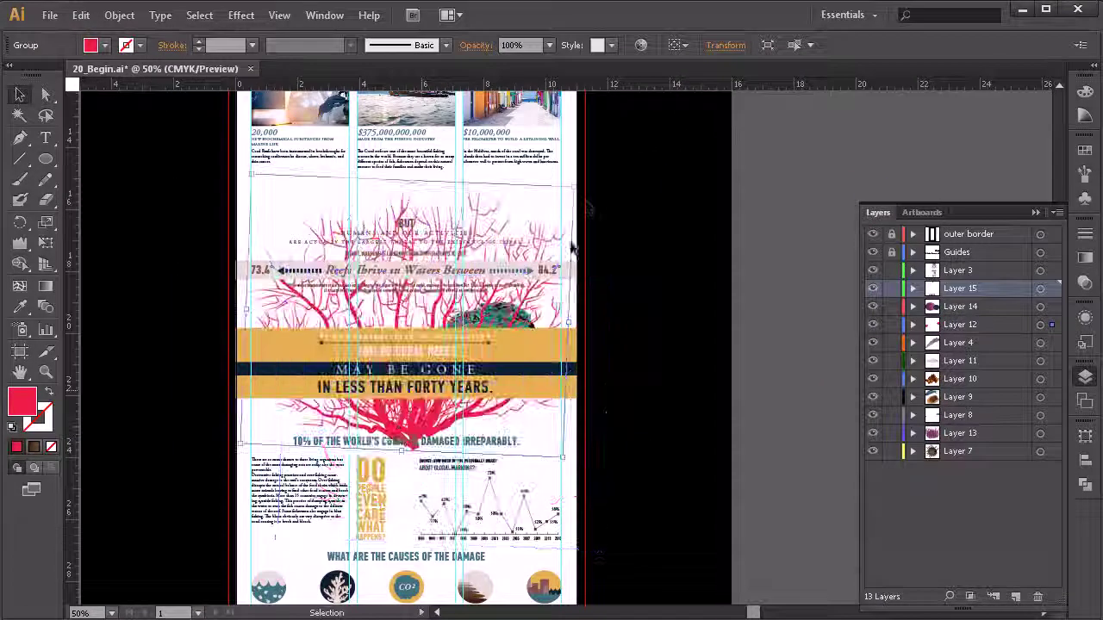
- Scale the red coral down and position it above the yellow banner, overlapping the teal coral's left side
{"action": "left_click_drag", "start_coordinate": [574, 187], "coordinate": [443, 286]}
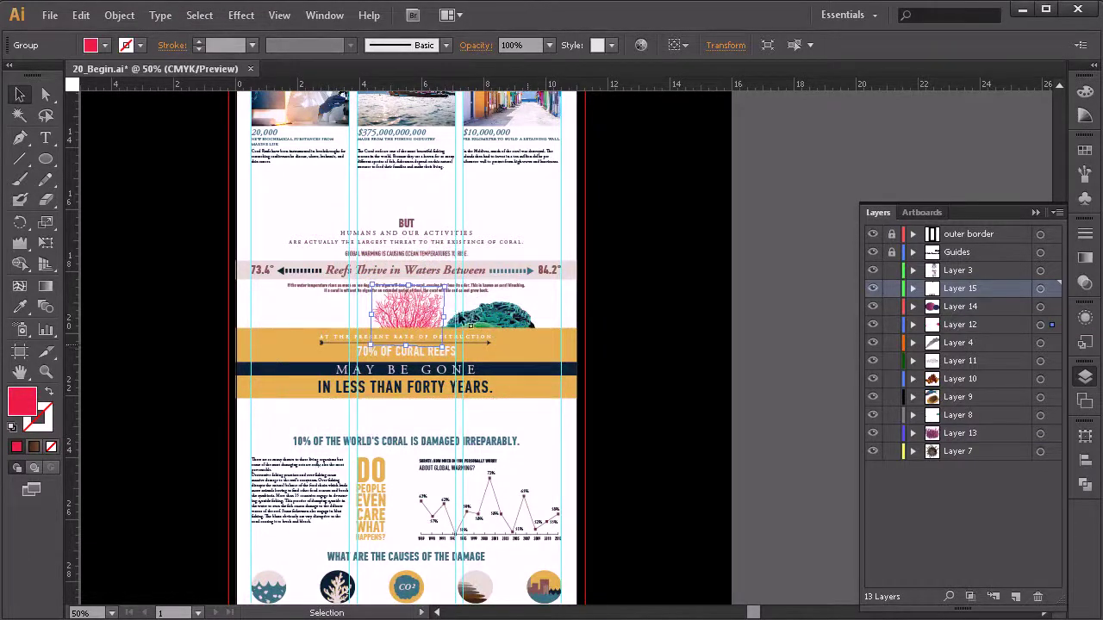
{"action": "scroll", "coordinate": [462, 318], "scroll_direction": "up", "scroll_amount": 2}
{"action": "scroll", "coordinate": [467, 395], "scroll_direction": "up", "scroll_amount": 4}
{"action": "left_click_drag", "start_coordinate": [276, 374], "coordinate": [390, 415]}
{"action": "left_click", "coordinate": [744, 380]}
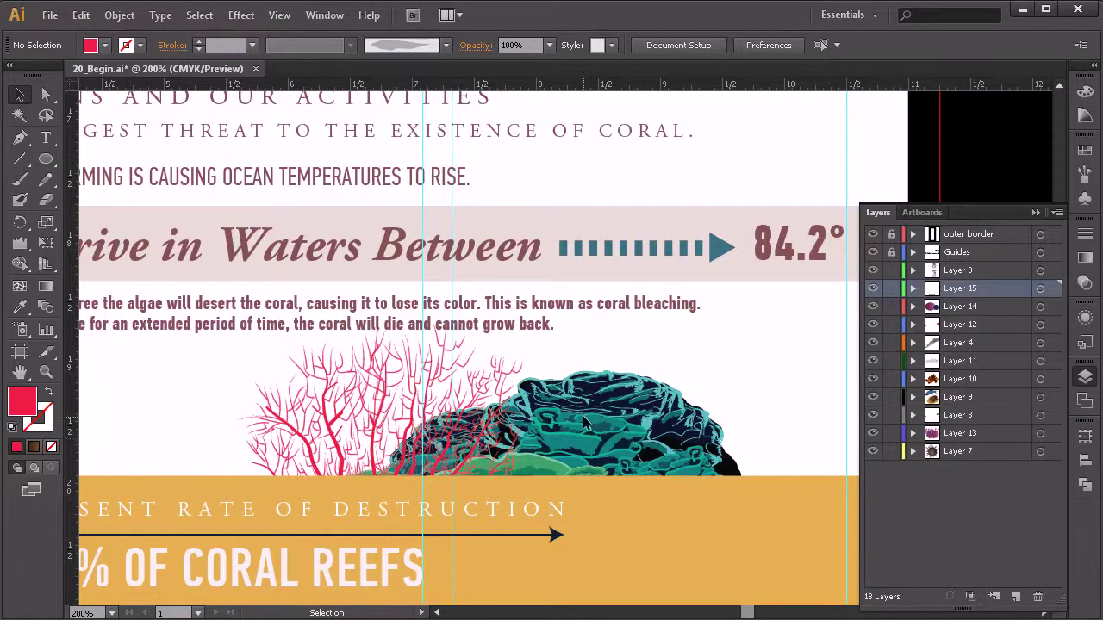
- Group the red coral and the teal coral together
{"action": "left_click", "coordinate": [347, 419]}
{"action": "left_click", "coordinate": [307, 420], "text": "shift"}
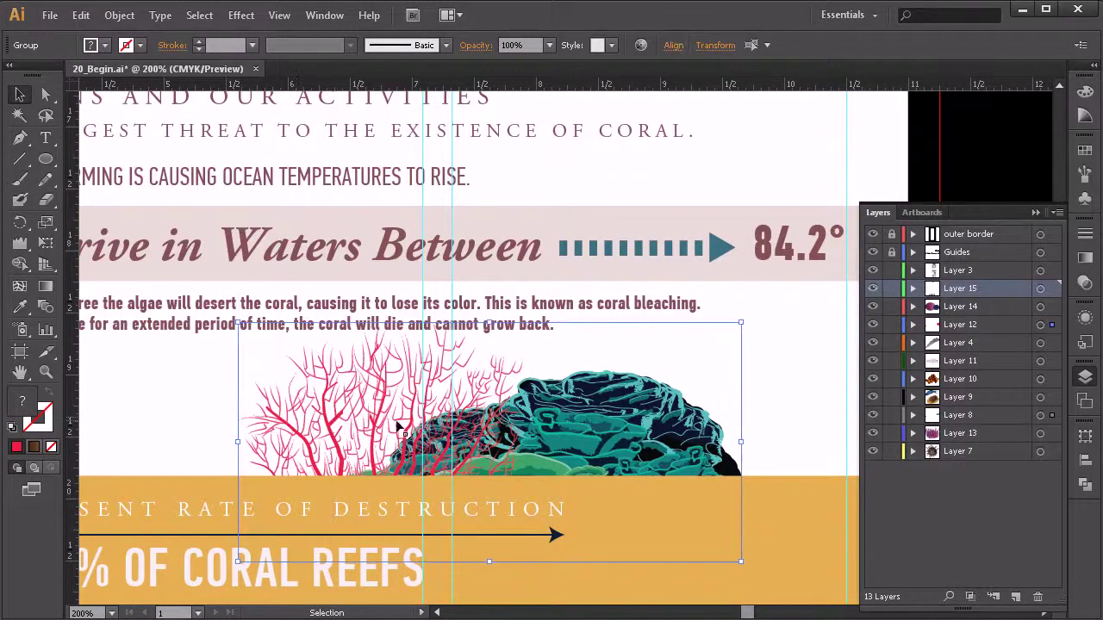
{"action": "key", "text": "ctrl+g"}
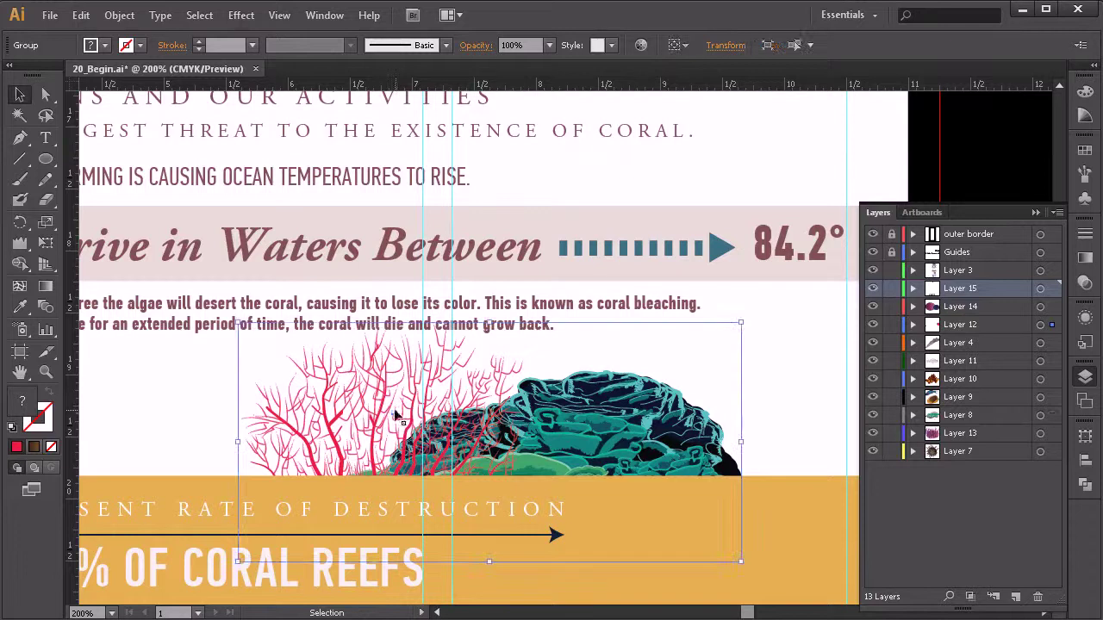
{"action": "left_click", "coordinate": [773, 346]}
{"action": "left_click", "coordinate": [661, 411]}
- Create a new layer above Layer 15 and set its layer color to Pink
{"action": "left_click", "coordinate": [913, 325]}
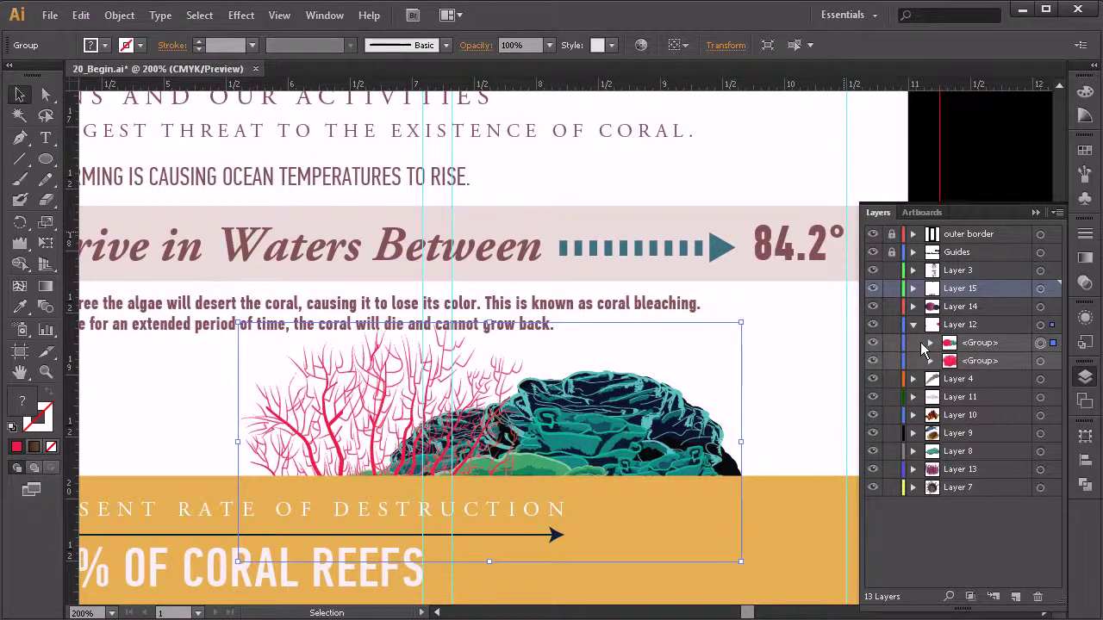
{"action": "left_click", "coordinate": [1016, 597]}
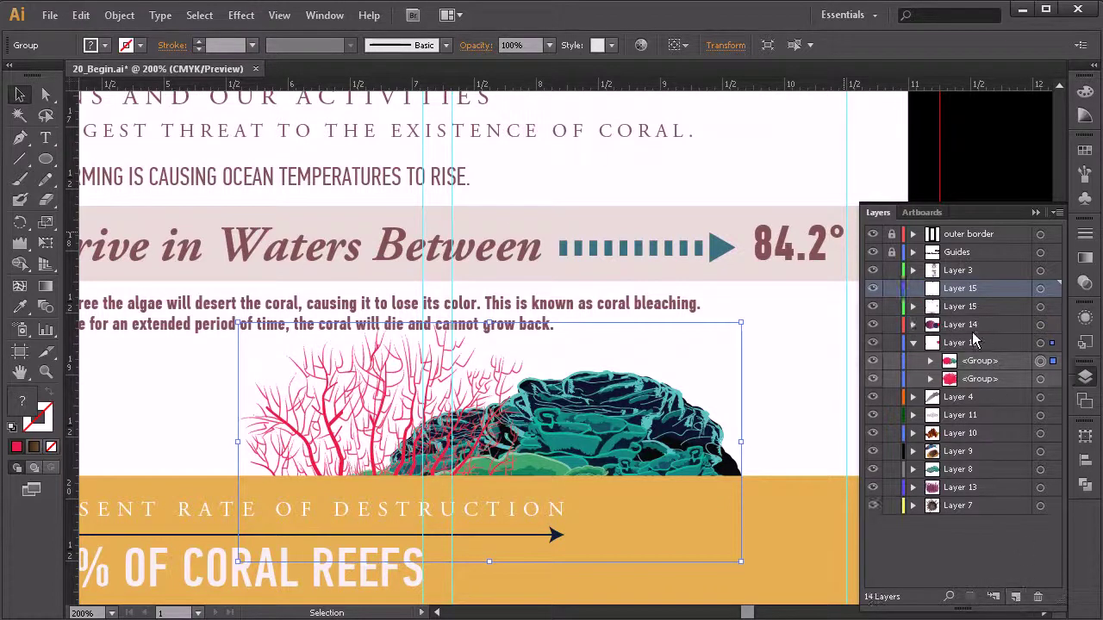
{"action": "double_click", "coordinate": [1000, 294]}
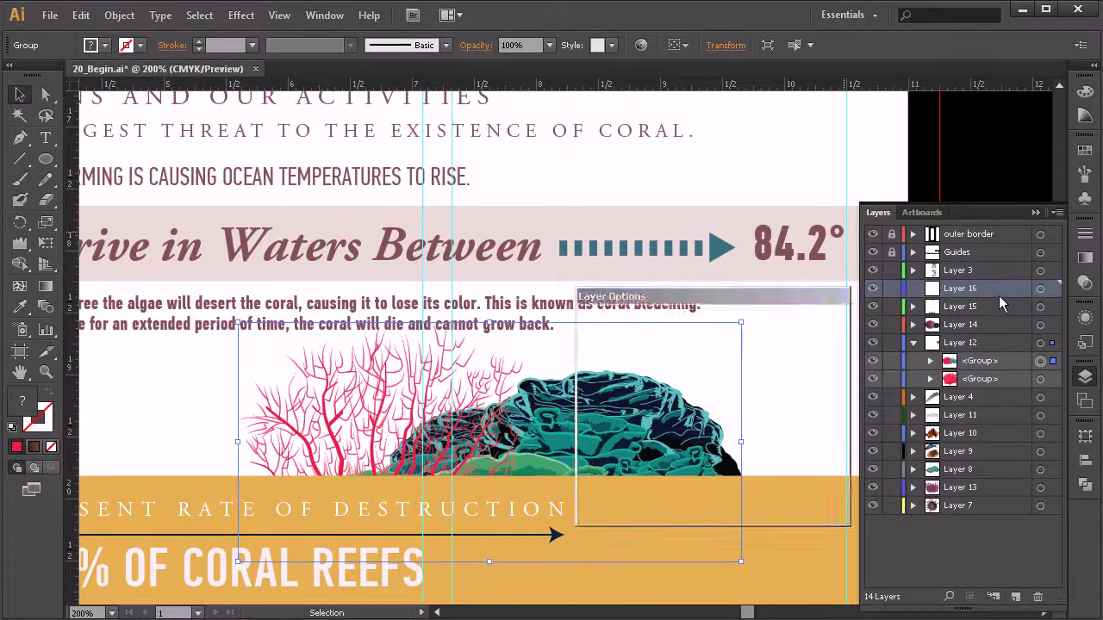
{"action": "left_click", "coordinate": [723, 370]}
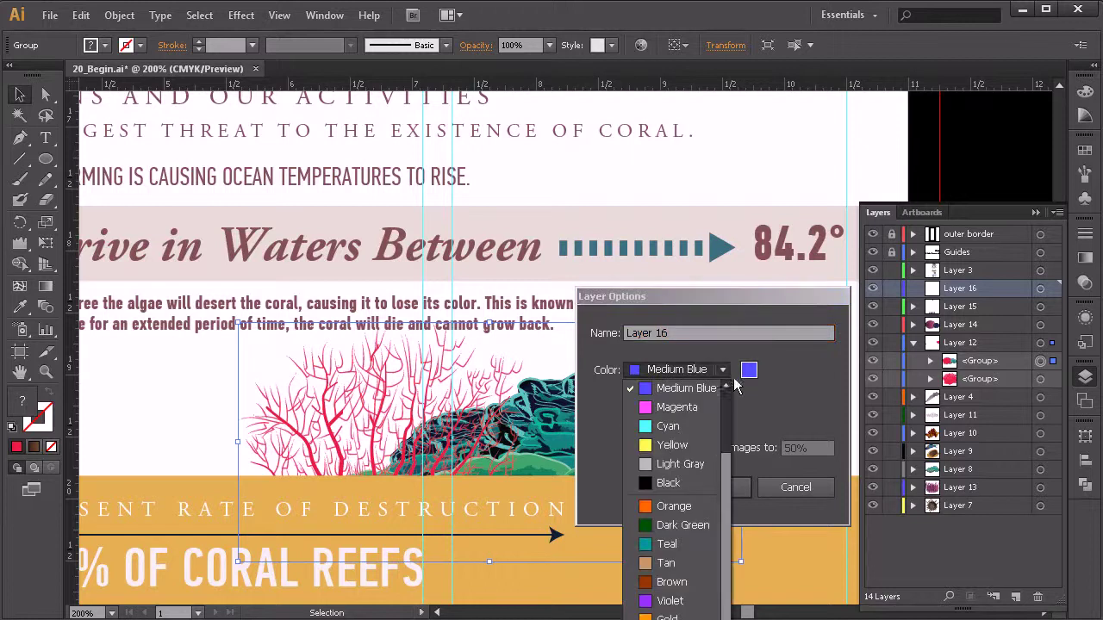
{"action": "left_click", "coordinate": [670, 619]}
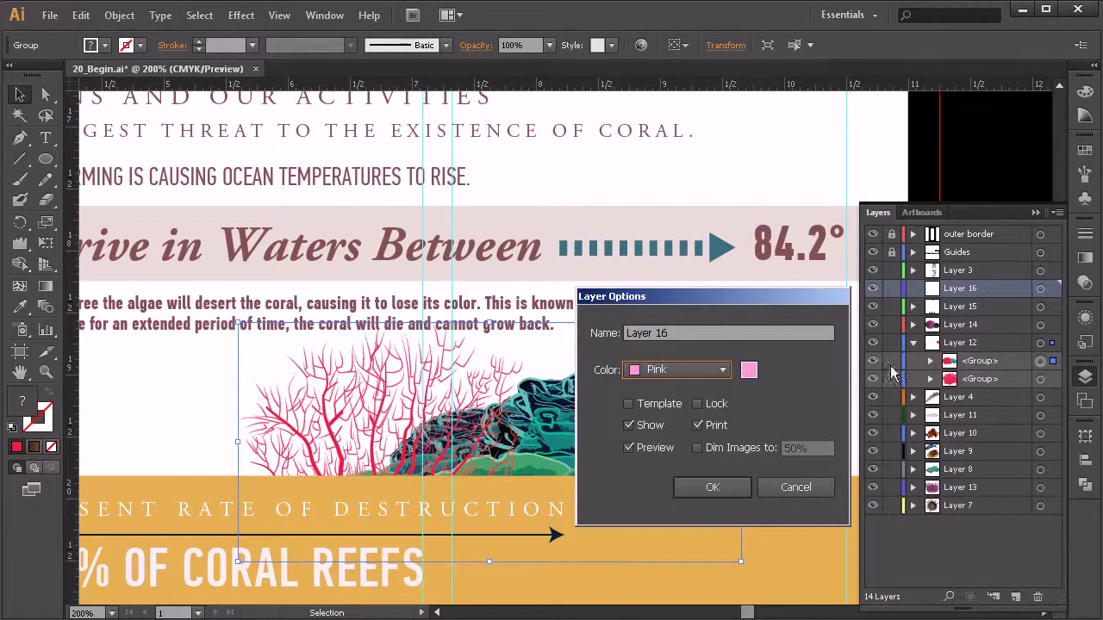
{"action": "left_click", "coordinate": [712, 488]}
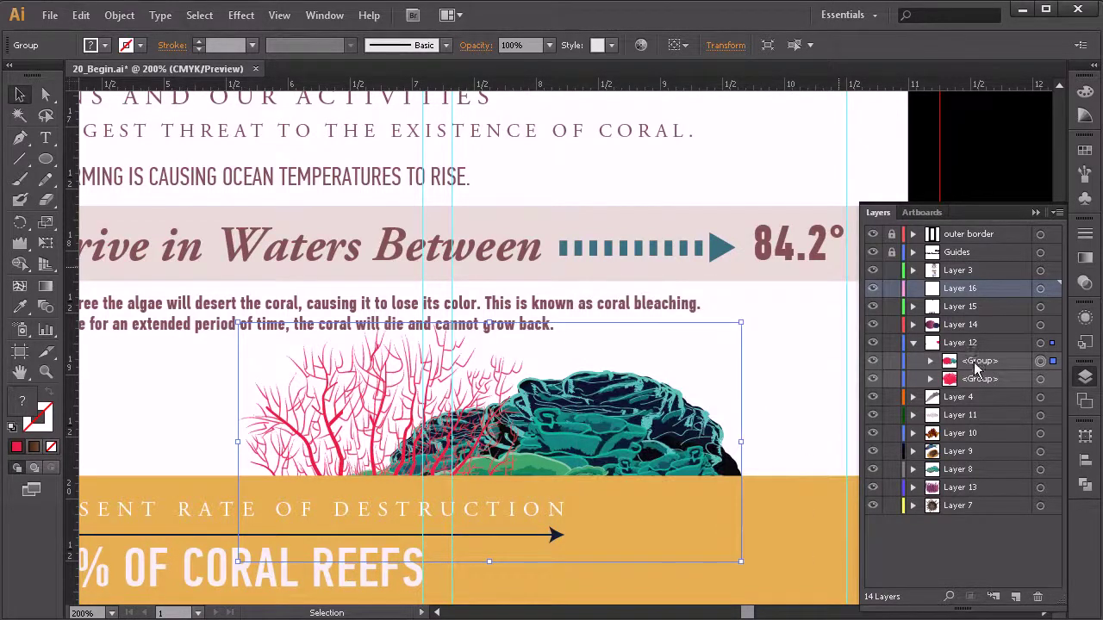
- Move the grouped corals from Layer 12 into the new pink layer and ungroup them
{"action": "left_click", "coordinate": [979, 362]}
{"action": "left_click_drag", "start_coordinate": [973, 366], "coordinate": [963, 289]}
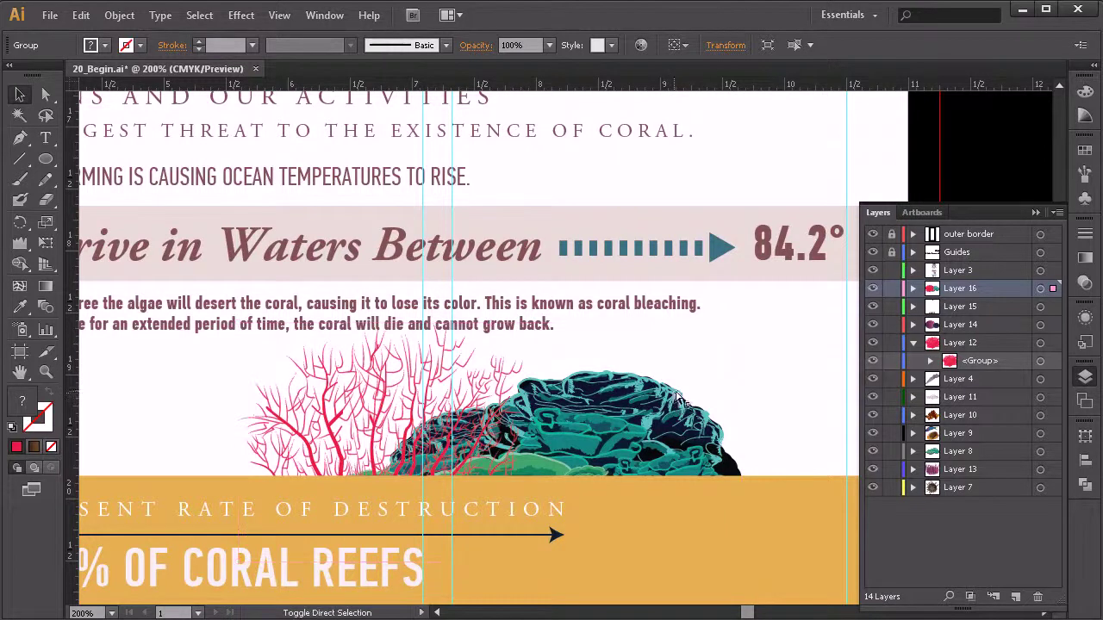
{"action": "left_click", "coordinate": [750, 365]}
{"action": "left_click", "coordinate": [601, 419]}
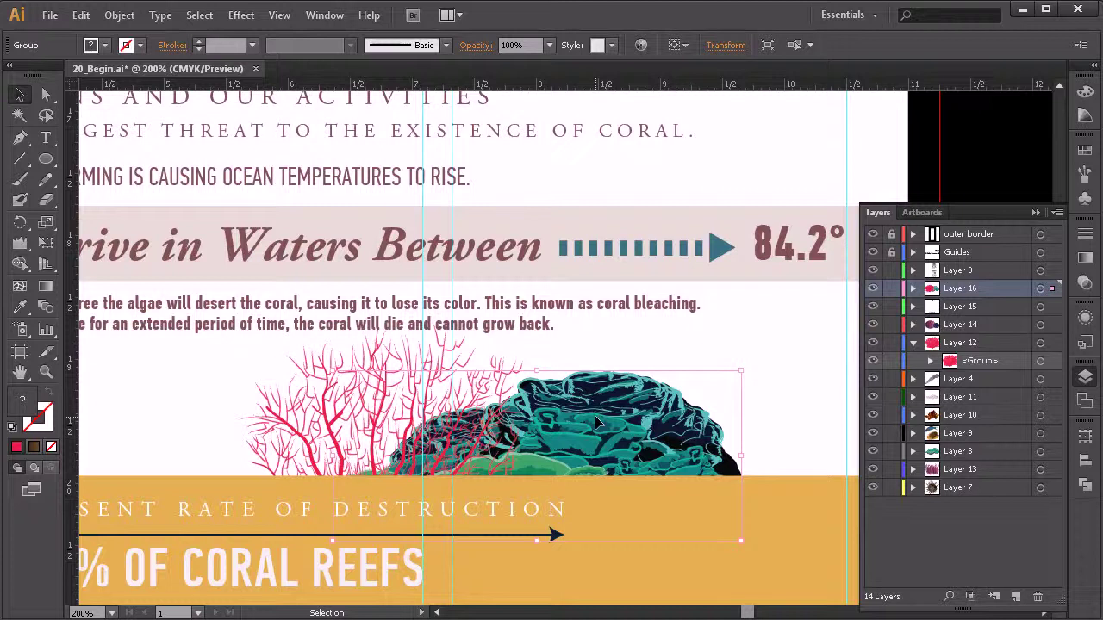
{"action": "key", "text": "ctrl"}
{"action": "key", "text": "ctrl"}
{"action": "key", "text": "ctrl+alt"}
{"action": "left_click", "coordinate": [599, 422], "text": "ctrl+alt"}
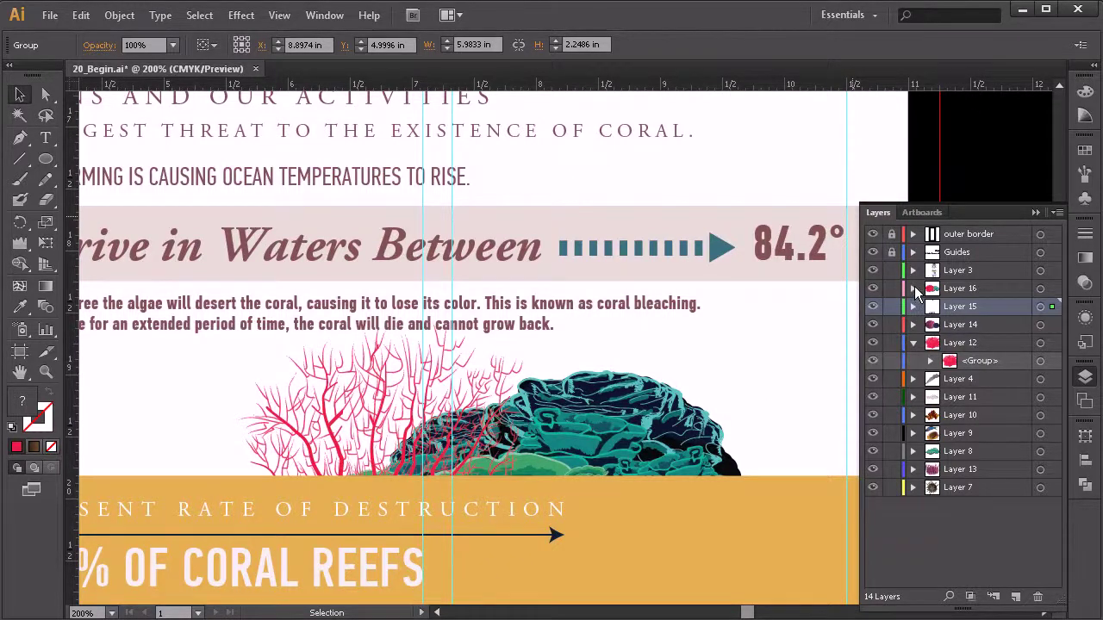
- Bring the teal coral group to the front of Layer 16, in front of the red coral
{"action": "left_click", "coordinate": [913, 289]}
{"action": "left_click", "coordinate": [1040, 326]}
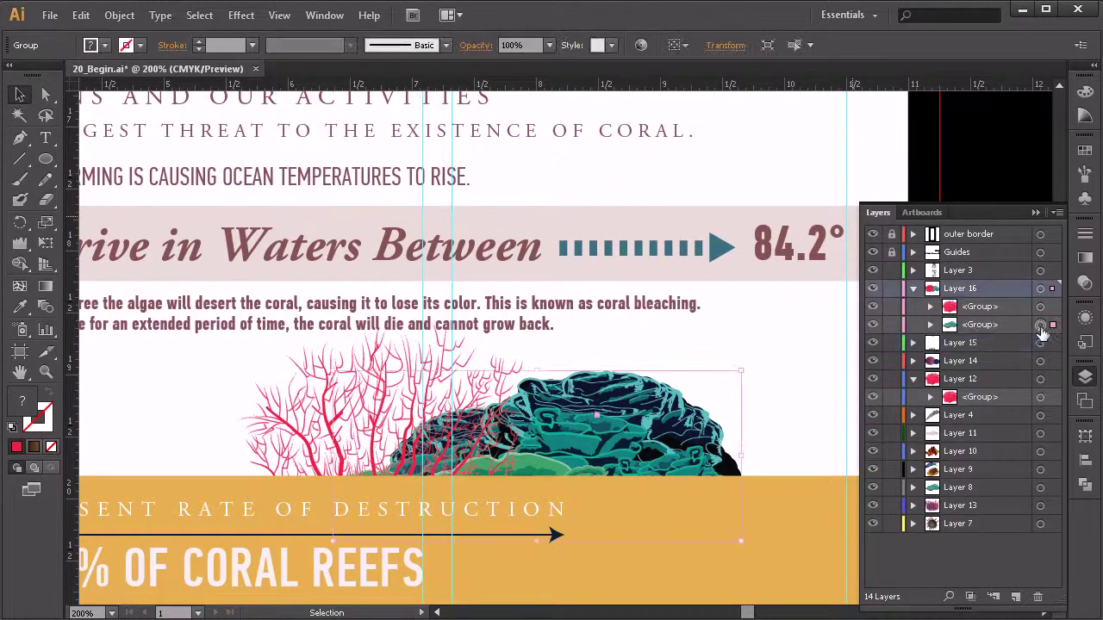
{"action": "right_click", "coordinate": [557, 425]}
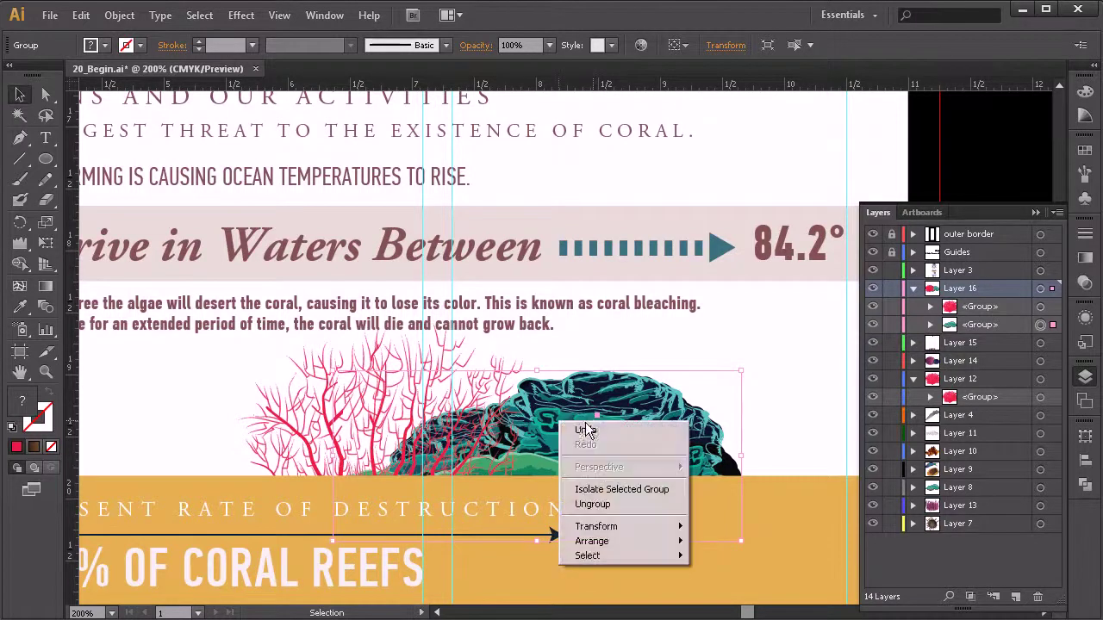
{"action": "mouse_move", "coordinate": [603, 541]}
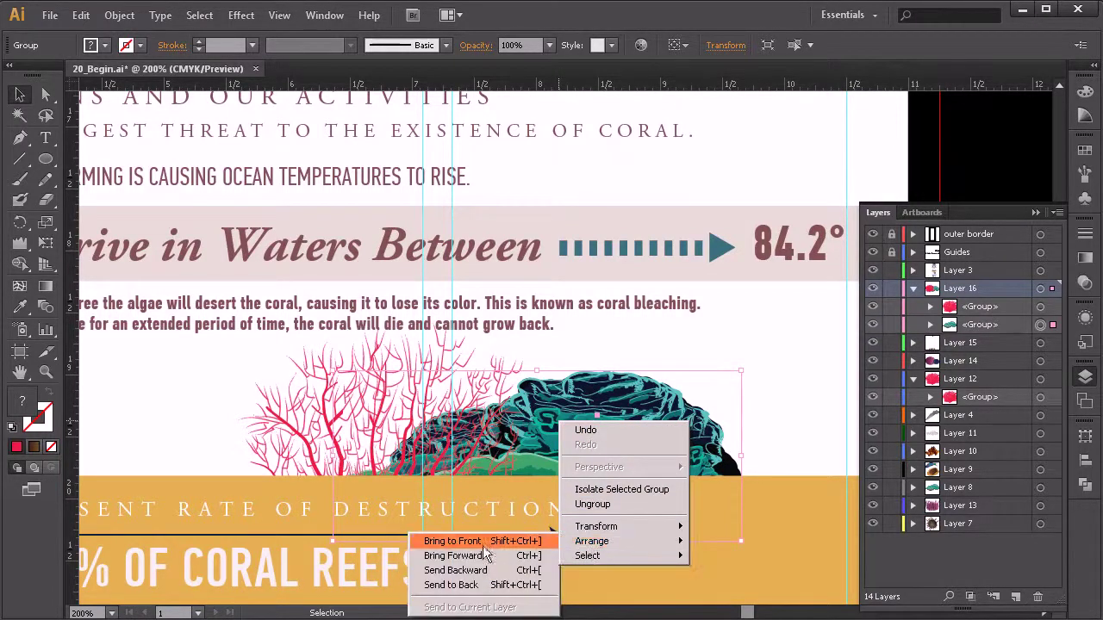
{"action": "left_click", "coordinate": [482, 542]}
{"action": "left_click", "coordinate": [703, 349]}
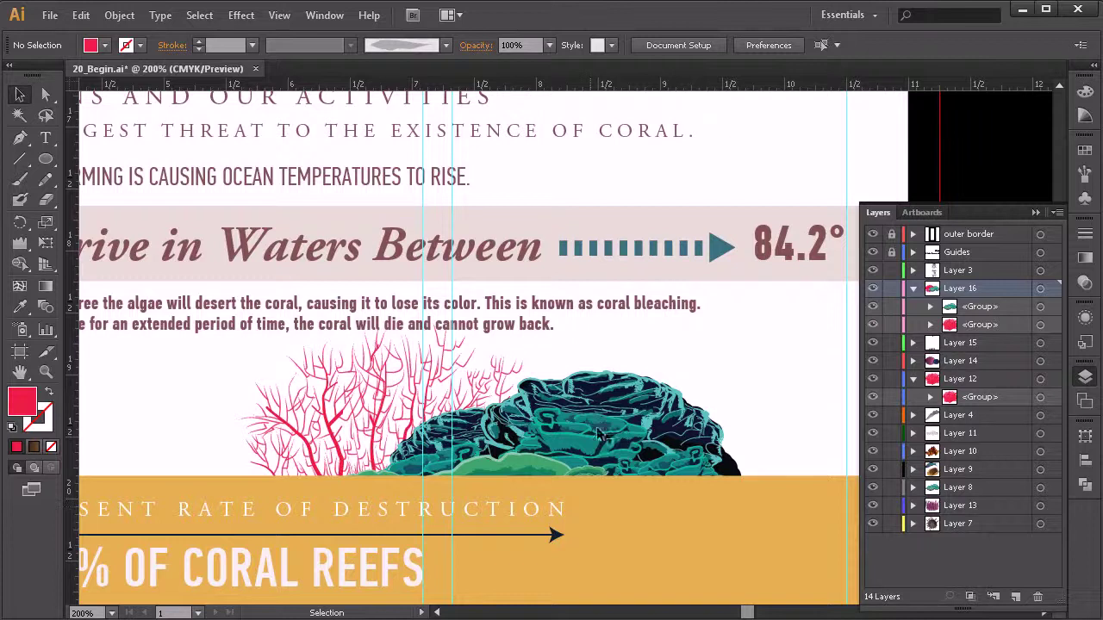
- Shift the red coral slightly lower behind the teal coral and the yellow banner
{"action": "left_click", "coordinate": [366, 405]}
{"action": "key", "text": "Left"}
{"action": "key", "text": "Left"}
{"action": "key", "text": "Down"}
{"action": "key", "text": "Down"}
{"action": "key", "text": "Down"}
{"action": "key", "text": "Down"}
{"action": "key", "text": "Down"}
{"action": "key", "text": "Down"}
{"action": "key", "text": "Down"}
{"action": "key", "text": "Down"}
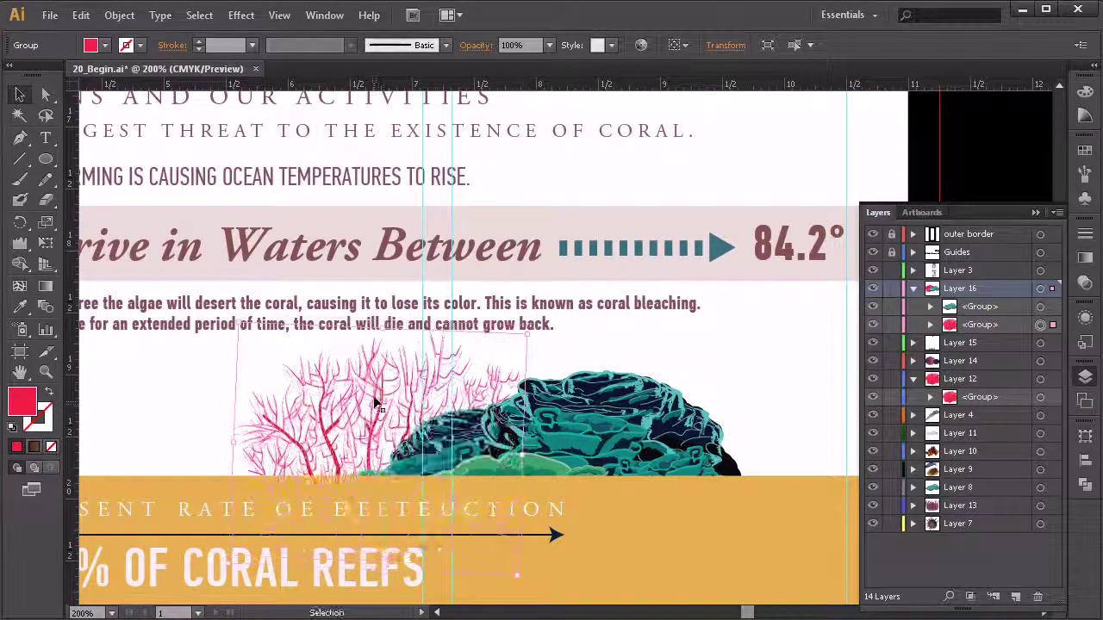
{"action": "left_click_drag", "start_coordinate": [376, 410], "coordinate": [384, 396]}
{"action": "left_click", "coordinate": [689, 370]}
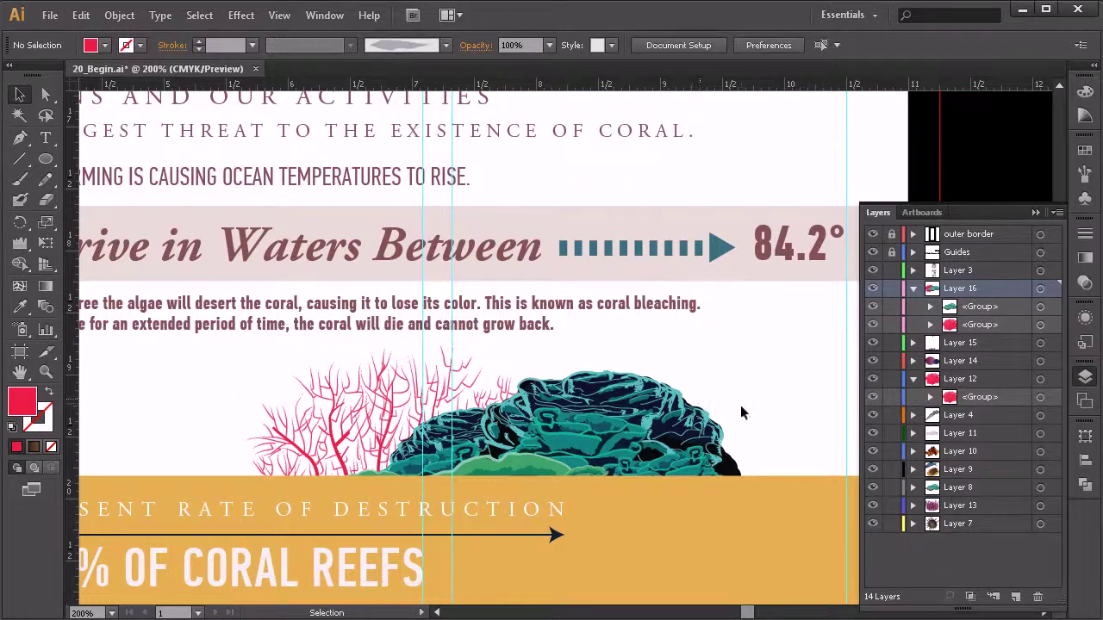
- Duplicate the purple tentacled coral among the illustrations beside the artboard
{"action": "key", "text": "space"}
{"action": "left_click_drag", "start_coordinate": [789, 338], "coordinate": [358, 411]}
{"action": "left_click_drag", "start_coordinate": [756, 299], "coordinate": [428, 369]}
{"action": "key", "text": "z"}
{"action": "left_click", "coordinate": [693, 329], "text": "alt"}
{"action": "left_click", "coordinate": [690, 331], "text": "alt"}
{"action": "left_click", "coordinate": [693, 332], "text": "alt"}
{"action": "left_click", "coordinate": [693, 332], "text": "alt"}
{"action": "left_click", "coordinate": [689, 333], "text": "alt"}
{"action": "key", "text": "space"}
{"action": "left_click_drag", "start_coordinate": [851, 329], "coordinate": [562, 381]}
{"action": "key", "text": "v"}
{"action": "left_click", "coordinate": [712, 301]}
{"action": "left_click_drag", "start_coordinate": [711, 301], "coordinate": [533, 455]}
- Bring the purple coral copy closer to the artboard and move it from Layer 13 into Layer 16
{"action": "key", "text": "space"}
{"action": "left_click_drag", "start_coordinate": [387, 476], "coordinate": [619, 450]}
{"action": "left_click_drag", "start_coordinate": [743, 406], "coordinate": [592, 448]}
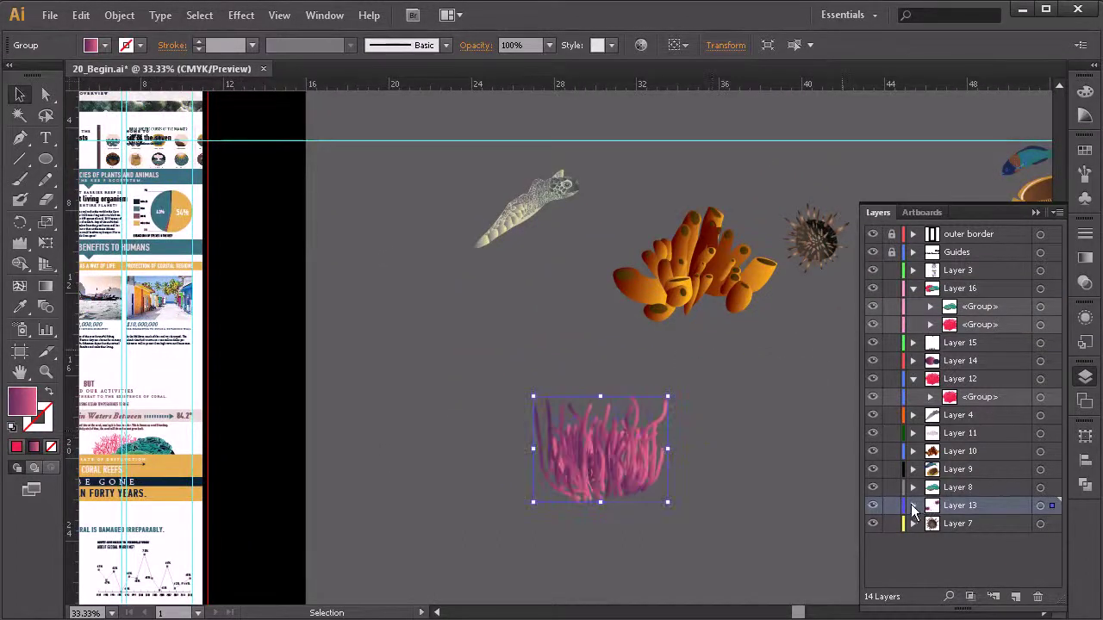
{"action": "left_click", "coordinate": [913, 506]}
{"action": "left_click_drag", "start_coordinate": [980, 524], "coordinate": [973, 298]}
- Scale the purple coral copy down and place it above the yellow banner, left of the red coral
{"action": "key", "text": "space"}
{"action": "left_click_drag", "start_coordinate": [285, 503], "coordinate": [475, 435]}
{"action": "scroll", "coordinate": [677, 465], "scroll_direction": "up", "scroll_amount": 3}
{"action": "key", "text": "space"}
{"action": "left_click_drag", "start_coordinate": [663, 258], "coordinate": [521, 371], "text": "alt+shift"}
{"action": "left_click_drag", "start_coordinate": [424, 392], "coordinate": [415, 365]}
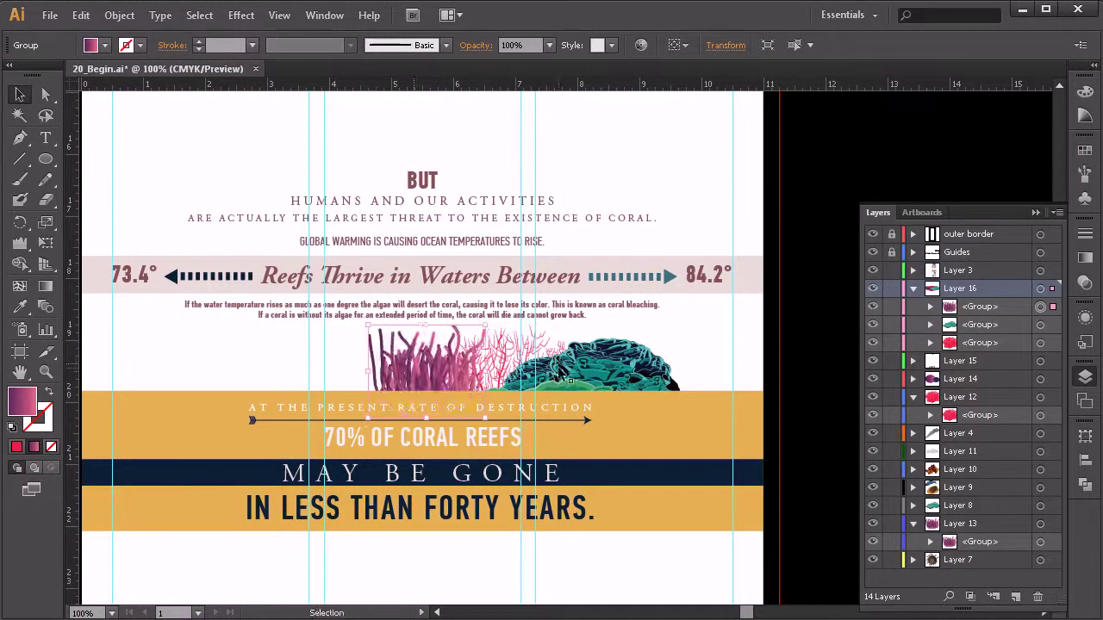
{"action": "left_click", "coordinate": [672, 354]}
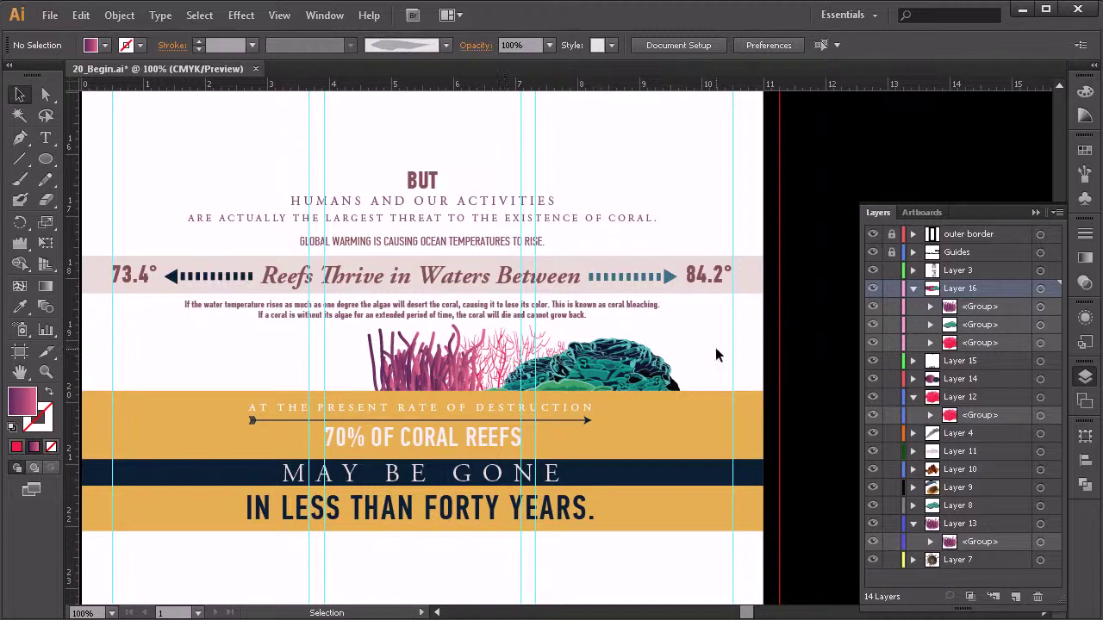
- Duplicate the orange tube coral below the original and move the copy from Layer 10 into Layer 16
{"action": "scroll", "coordinate": [716, 356], "scroll_direction": "down", "scroll_amount": 4}
{"action": "left_click_drag", "start_coordinate": [799, 370], "coordinate": [569, 396]}
{"action": "left_click", "coordinate": [684, 288]}
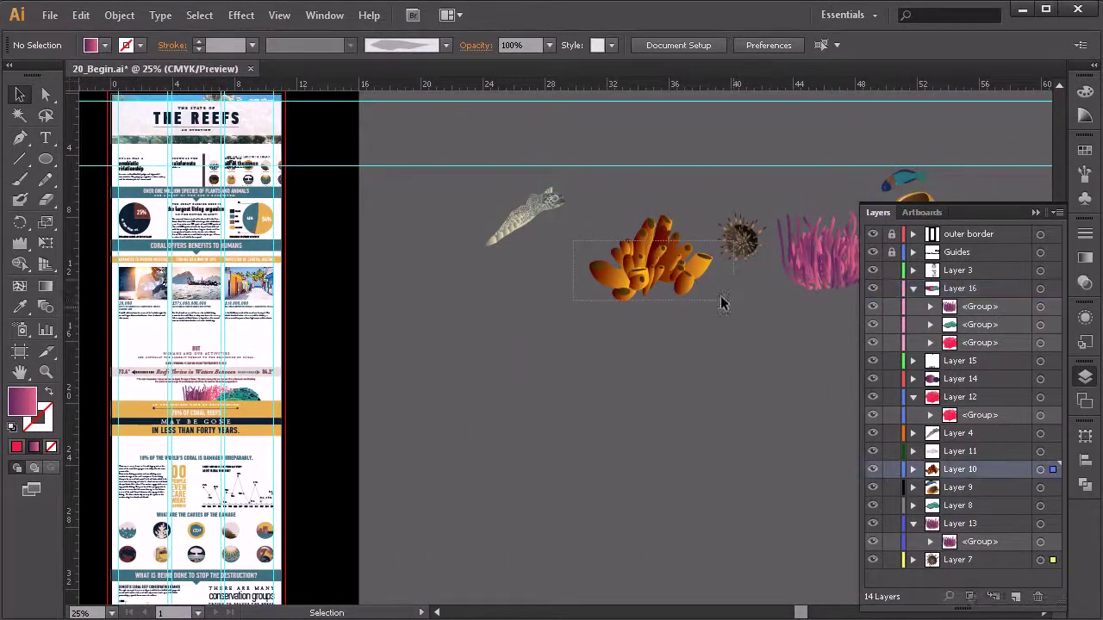
{"action": "left_click", "coordinate": [652, 338]}
{"action": "left_click", "coordinate": [685, 280]}
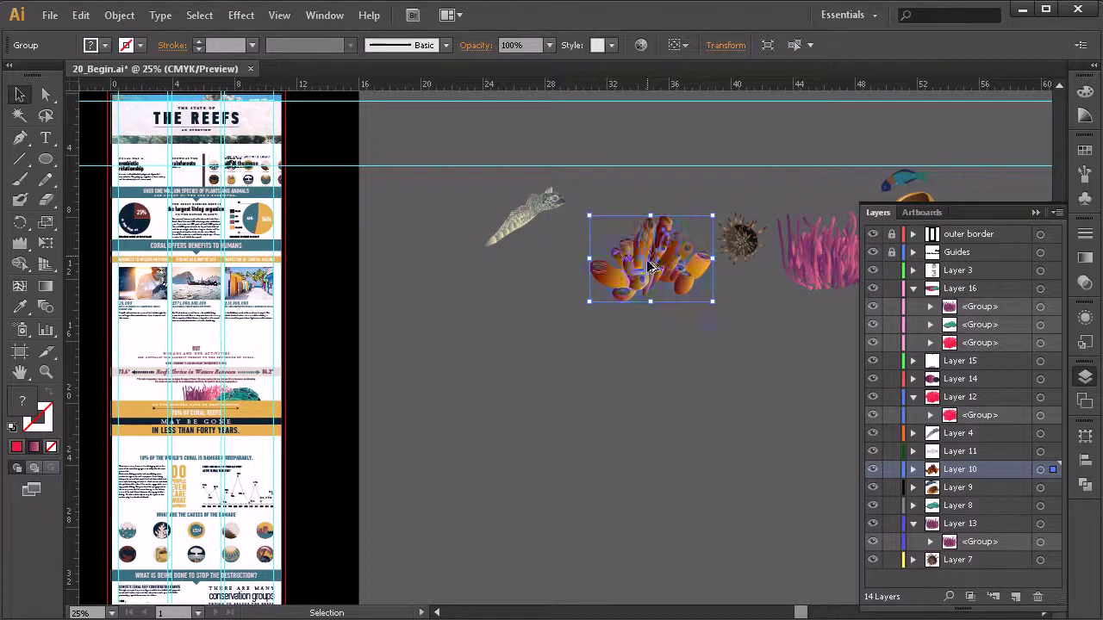
{"action": "left_click_drag", "start_coordinate": [685, 280], "coordinate": [661, 420]}
{"action": "left_click", "coordinate": [913, 470]}
{"action": "left_click_drag", "start_coordinate": [968, 489], "coordinate": [963, 291]}
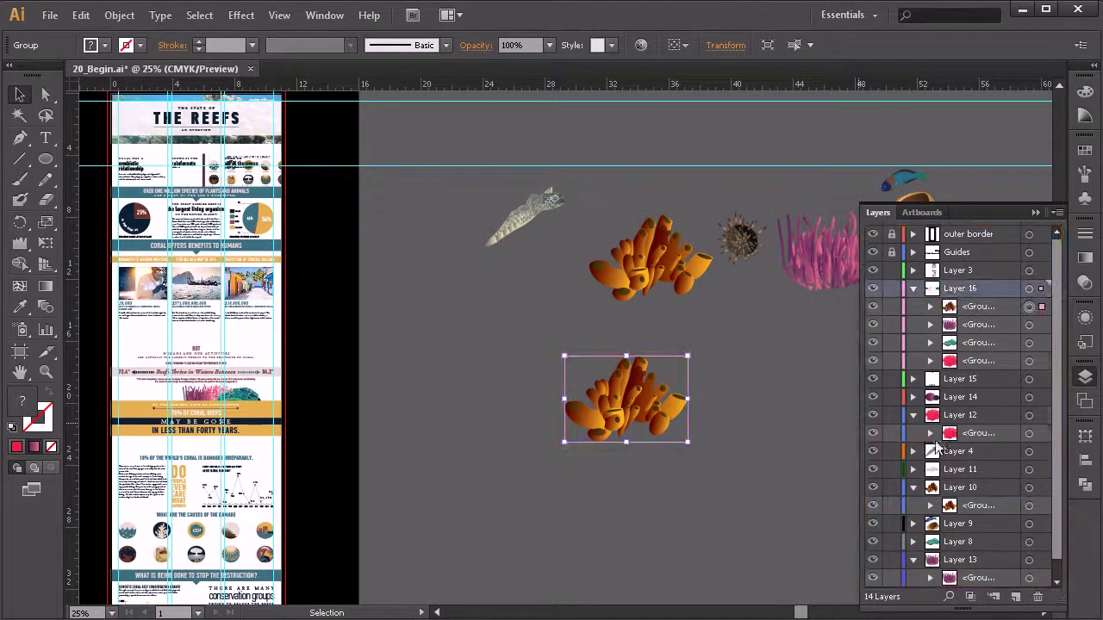
- Scale the orange tube coral copy down and place it above the yellow banner, overlapping the purple coral's outer side
{"action": "left_click", "coordinate": [913, 488]}
{"action": "left_click_drag", "start_coordinate": [688, 355], "coordinate": [179, 395]}
{"action": "scroll", "coordinate": [176, 389], "scroll_direction": "up", "scroll_amount": 3}
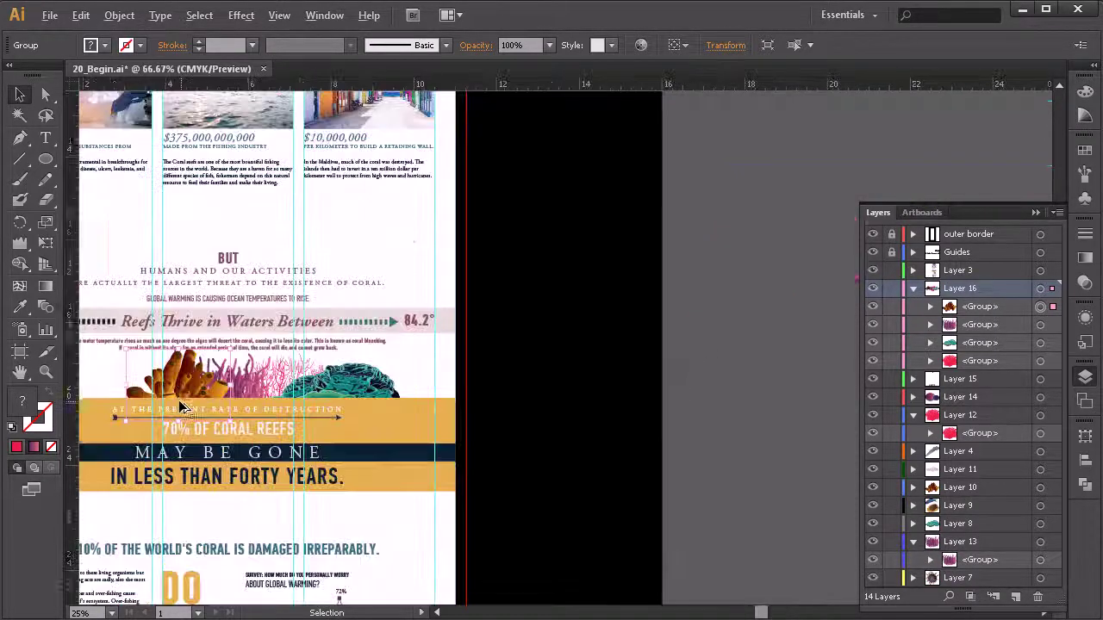
{"action": "scroll", "coordinate": [176, 389], "scroll_direction": "up", "scroll_amount": 1}
{"action": "scroll", "coordinate": [258, 396], "scroll_direction": "up", "scroll_amount": 2}
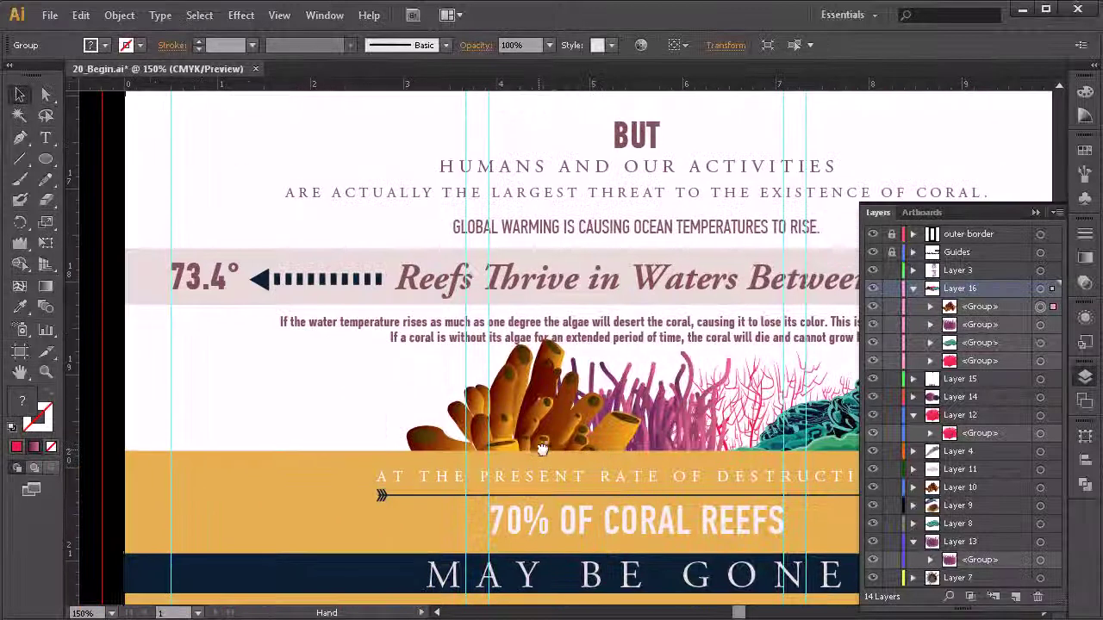
{"action": "left_click_drag", "start_coordinate": [537, 416], "coordinate": [584, 442]}
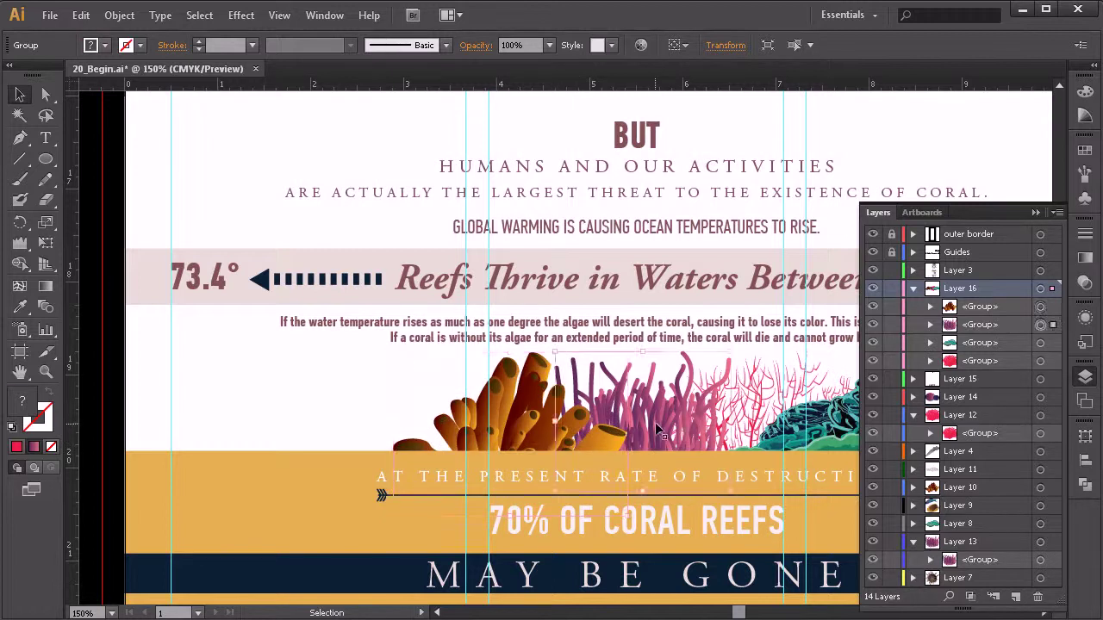
{"action": "left_click", "coordinate": [756, 396]}
- Duplicate the sea urchin beside the artboard, placing the copy below the row of original illustrations
{"action": "scroll", "coordinate": [756, 396], "scroll_direction": "down", "scroll_amount": 4}
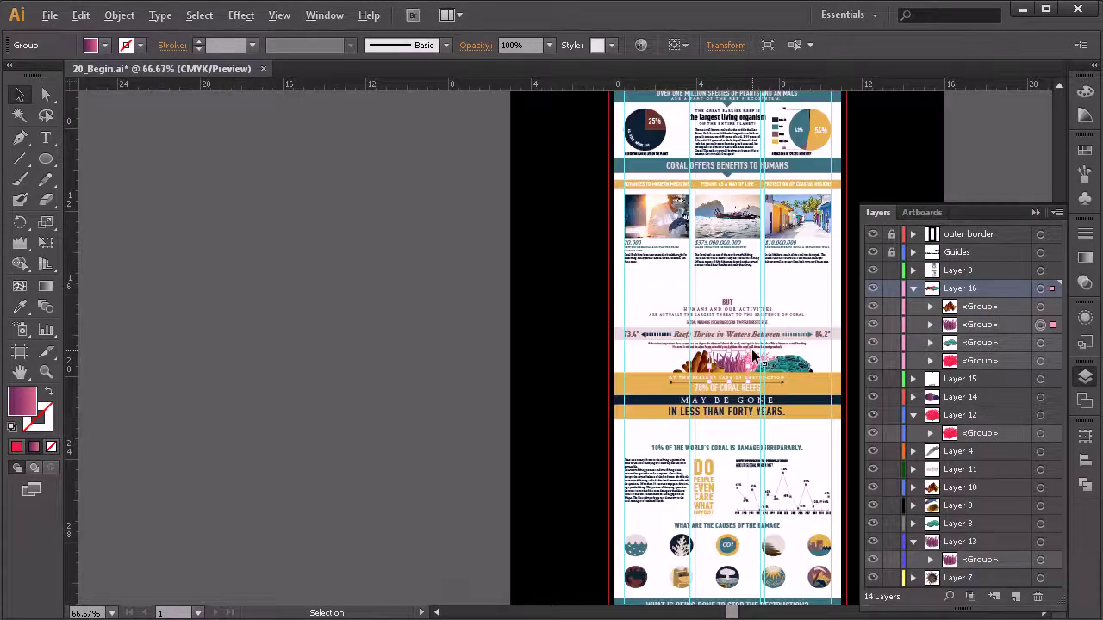
{"action": "left_click_drag", "start_coordinate": [763, 365], "coordinate": [326, 391]}
{"action": "left_click_drag", "start_coordinate": [775, 336], "coordinate": [354, 400]}
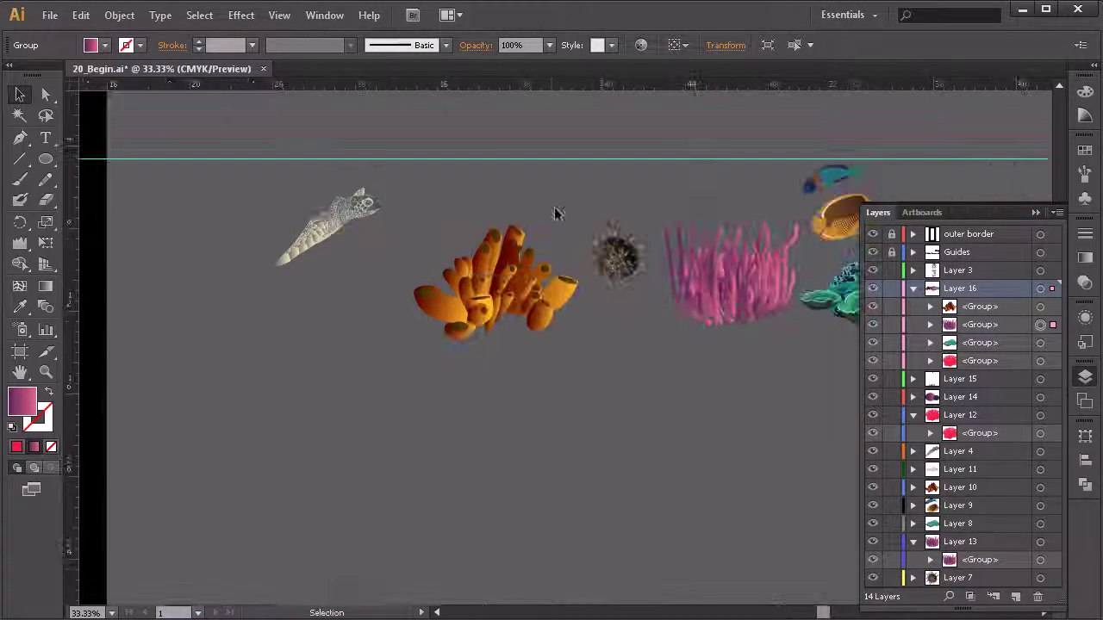
{"action": "left_click", "coordinate": [617, 267]}
{"action": "left_click_drag", "start_coordinate": [617, 267], "coordinate": [531, 484]}
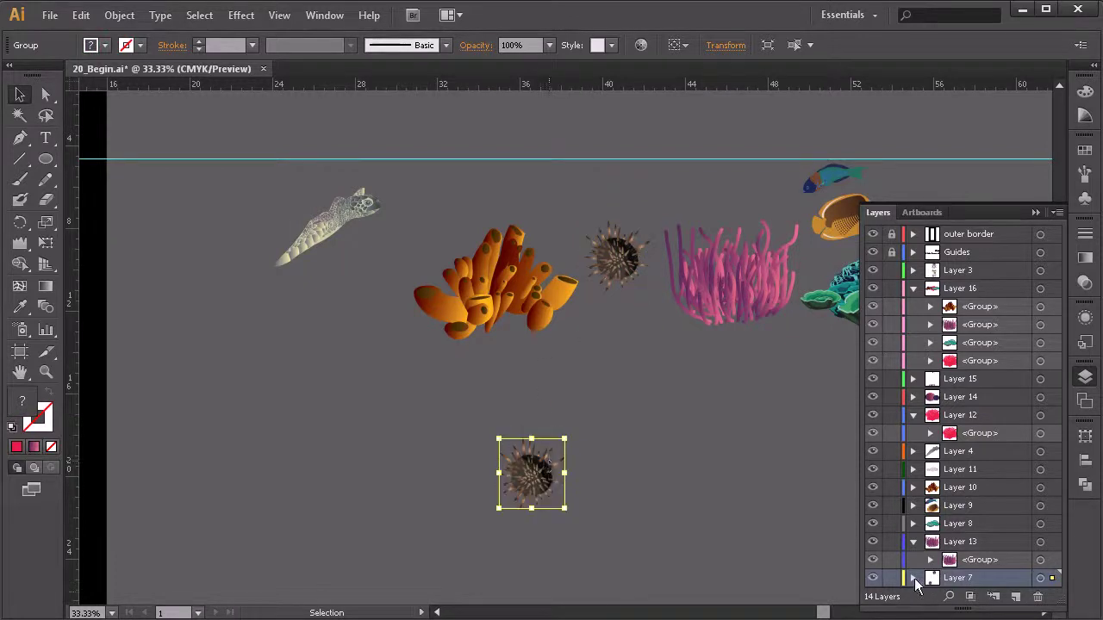
- Move the sea urchin copy from Layer 7 into Layer 16 and bring it closer to the artboard
{"action": "left_click", "coordinate": [913, 578]}
{"action": "scroll", "coordinate": [965, 569], "scroll_direction": "down", "scroll_amount": 1}
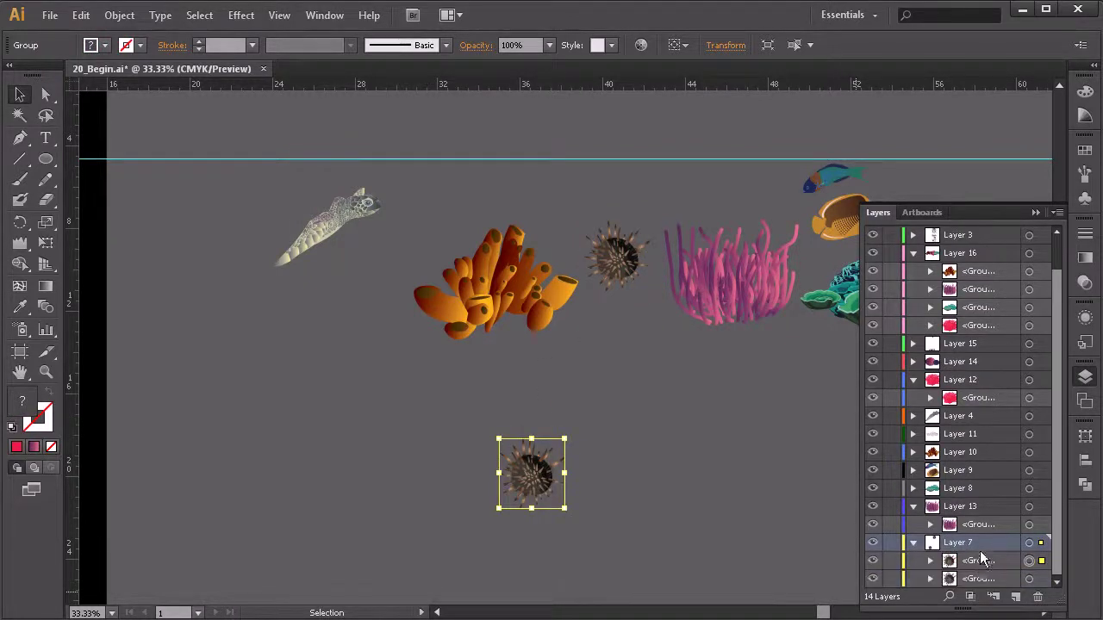
{"action": "double_click", "coordinate": [982, 560]}
{"action": "left_click", "coordinate": [995, 573]}
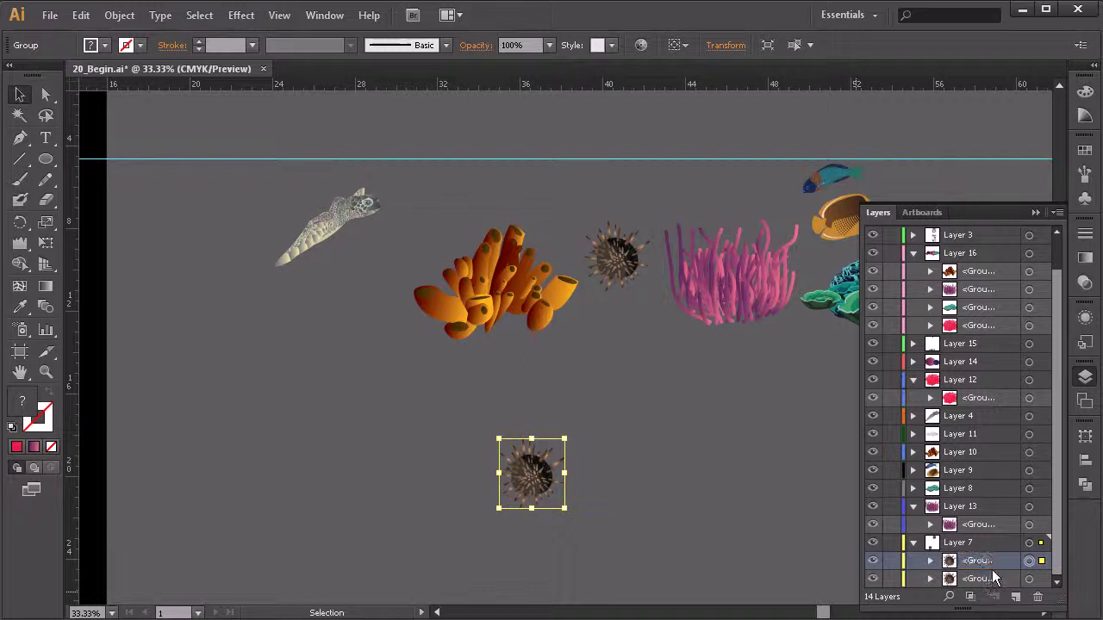
{"action": "left_click_drag", "start_coordinate": [978, 569], "coordinate": [969, 260]}
{"action": "left_click", "coordinate": [569, 480]}
{"action": "left_click_drag", "start_coordinate": [569, 480], "coordinate": [328, 492]}
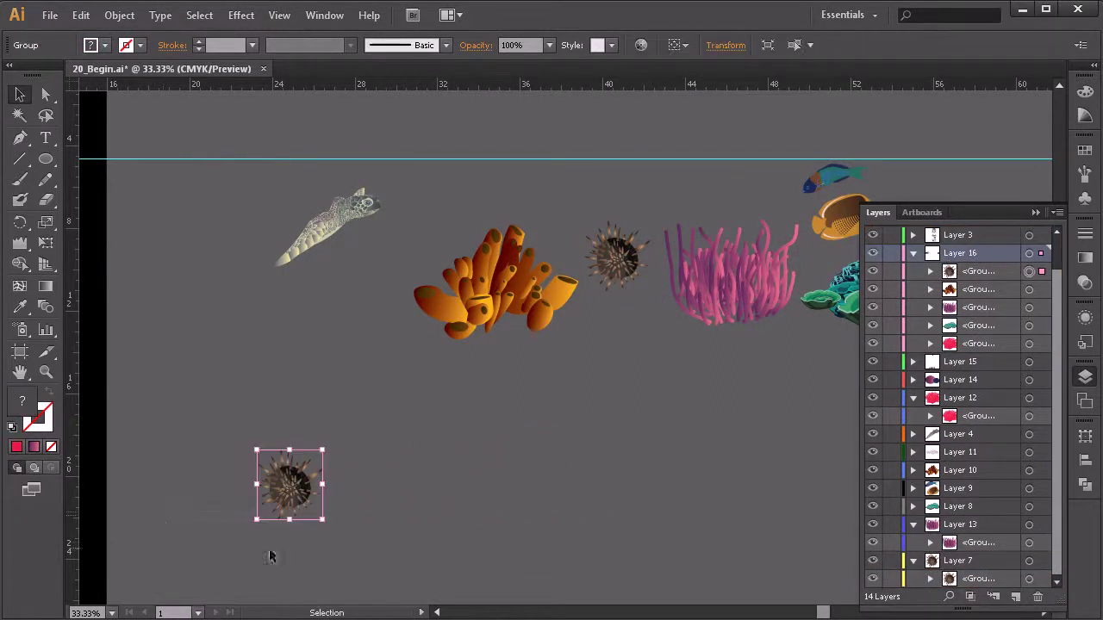
- Place the sea urchin above the yellow banner beside the orange coral, scale it to fit, and add a smaller duplicate between them
{"action": "left_click_drag", "start_coordinate": [216, 552], "coordinate": [758, 422]}
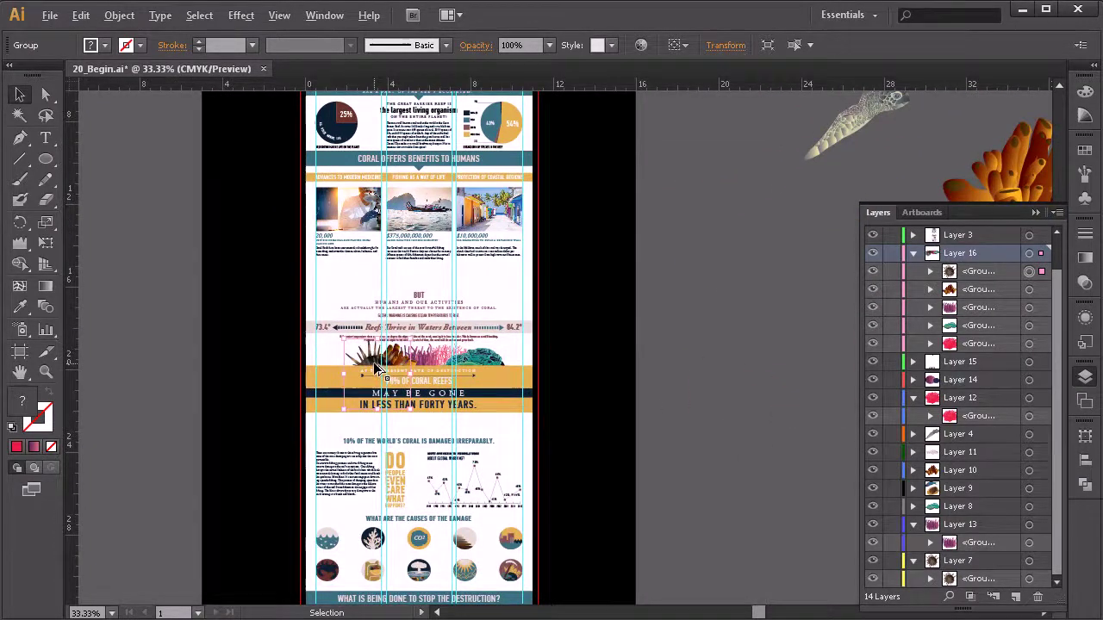
{"action": "scroll", "coordinate": [372, 368], "scroll_direction": "up", "scroll_amount": 4}
{"action": "left_click_drag", "start_coordinate": [534, 252], "coordinate": [398, 295]}
{"action": "left_click_drag", "start_coordinate": [334, 365], "coordinate": [430, 385]}
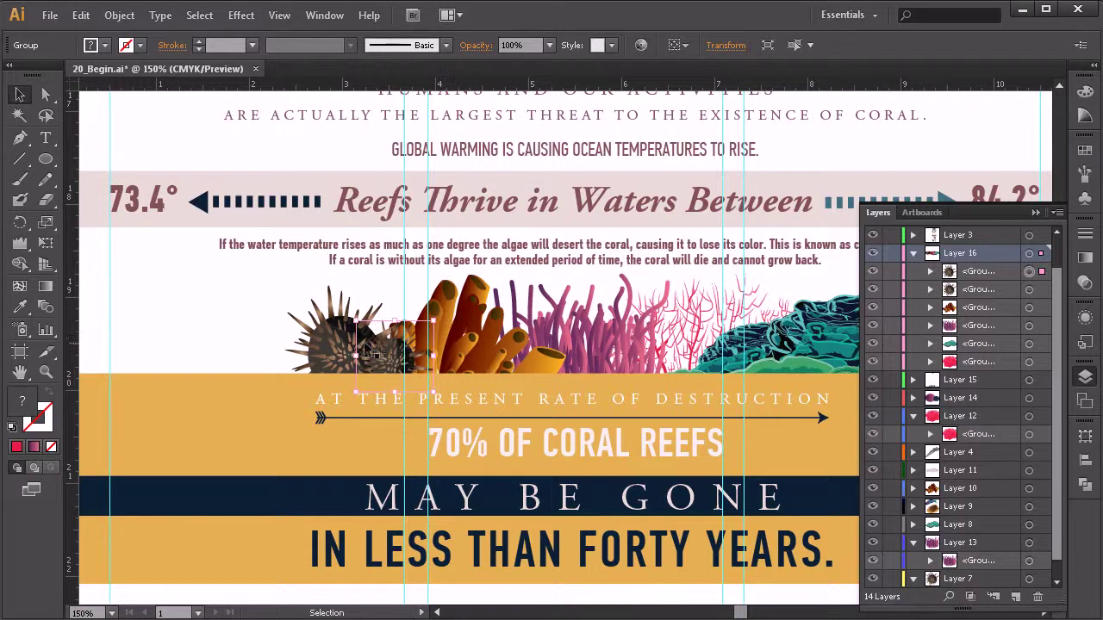
{"action": "left_click", "coordinate": [263, 355]}
- Duplicate the pair of round multicoloured corals and bring the copies over to the artboard's lower edge area
{"action": "scroll", "coordinate": [564, 322], "scroll_direction": "down", "scroll_amount": 4}
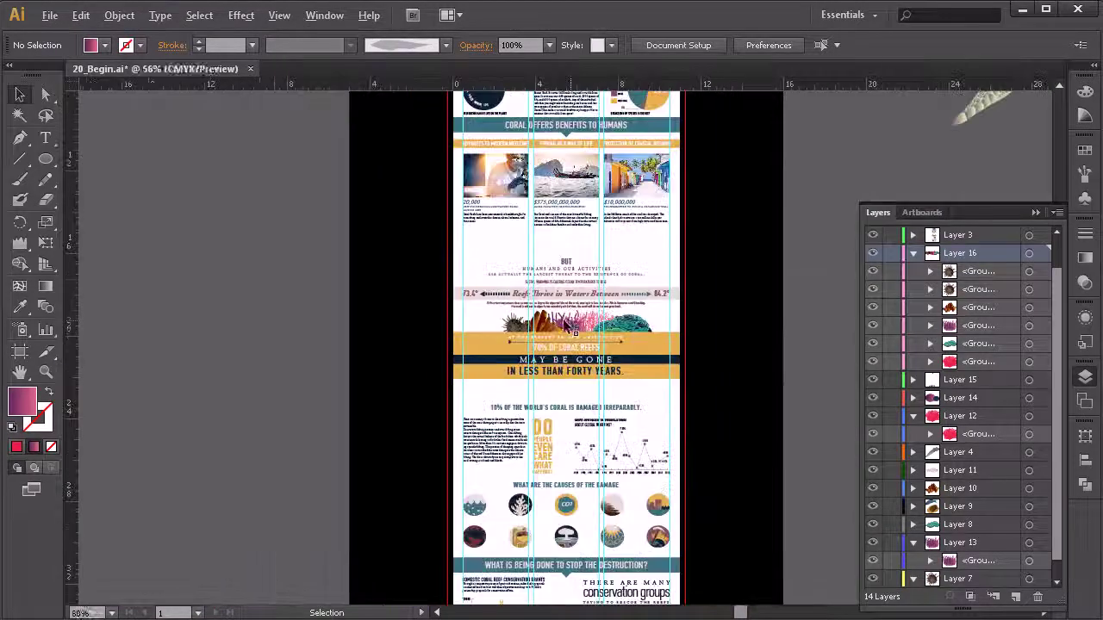
{"action": "scroll", "coordinate": [575, 333], "scroll_direction": "down", "scroll_amount": 1}
{"action": "left_click_drag", "start_coordinate": [733, 335], "coordinate": [427, 376]}
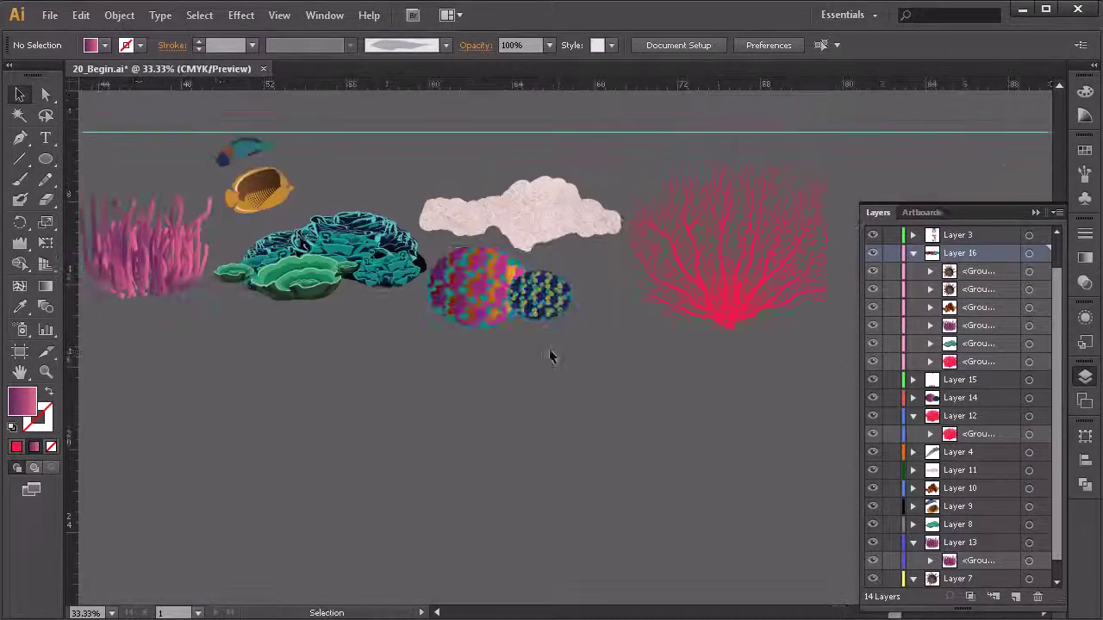
{"action": "left_click", "coordinate": [437, 289]}
{"action": "left_click_drag", "start_coordinate": [491, 293], "coordinate": [186, 477]}
{"action": "left_click_drag", "start_coordinate": [332, 499], "coordinate": [768, 421]}
{"action": "left_click_drag", "start_coordinate": [633, 406], "coordinate": [220, 512]}
{"action": "left_click_drag", "start_coordinate": [149, 510], "coordinate": [437, 422]}
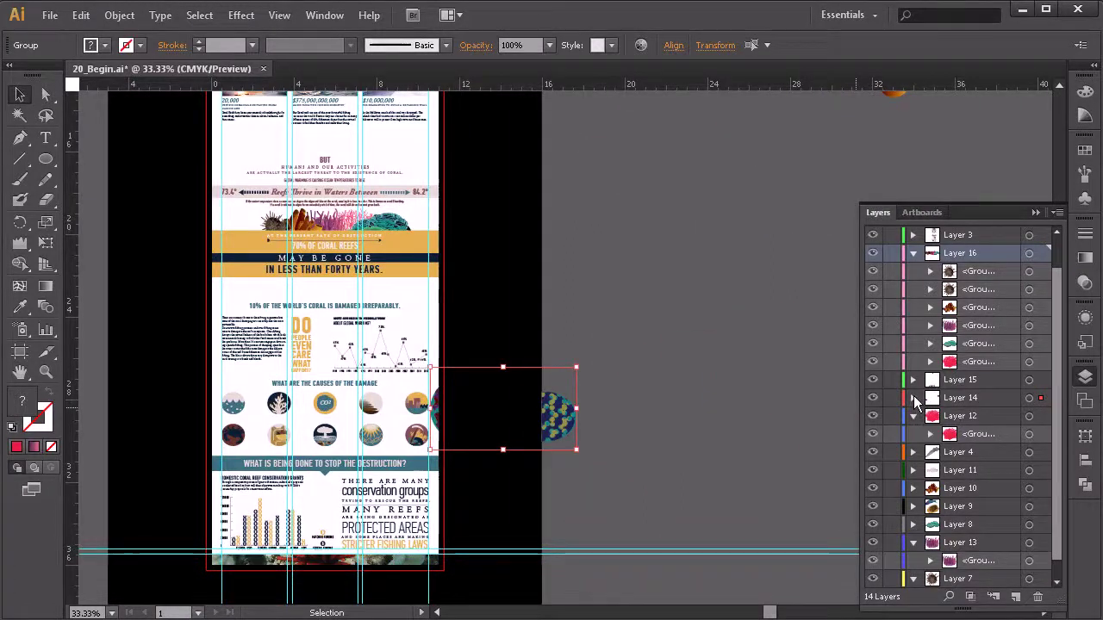
- Move both round coral copies from Layer 14 into Layer 16
{"action": "left_click", "coordinate": [913, 398]}
{"action": "left_click", "coordinate": [988, 436]}
{"action": "left_click", "coordinate": [985, 421], "text": "shift"}
{"action": "left_click_drag", "start_coordinate": [985, 420], "coordinate": [969, 258]}
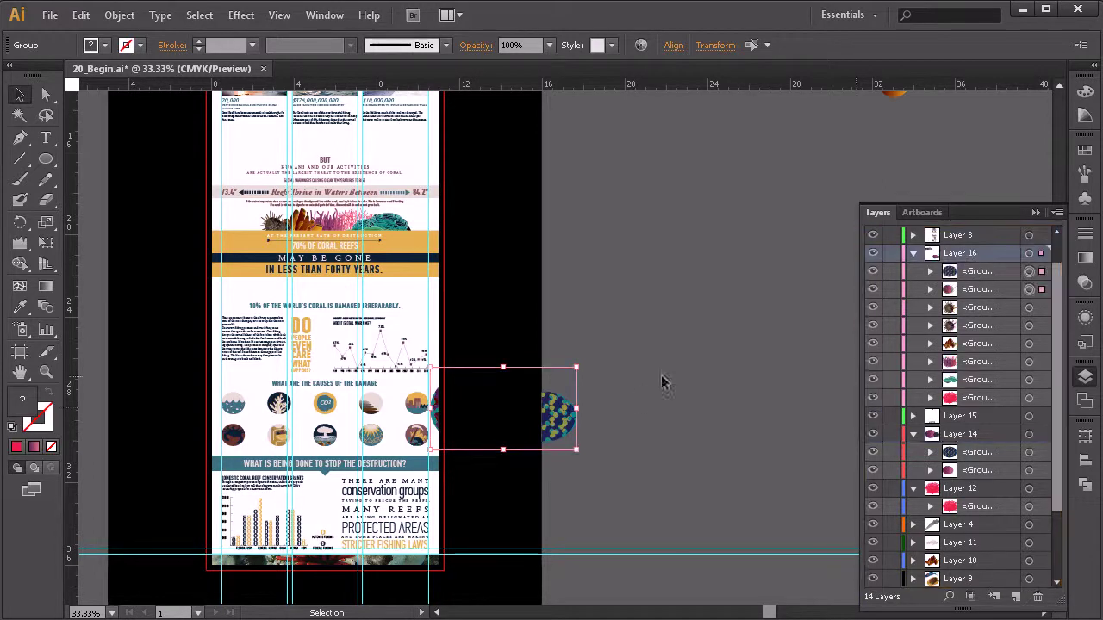
- Scale the two round corals down and place them above the yellow banner at the sea urchin end of the cluster
{"action": "left_click_drag", "start_coordinate": [559, 413], "coordinate": [371, 241]}
{"action": "scroll", "coordinate": [303, 247], "scroll_direction": "up", "scroll_amount": 3}
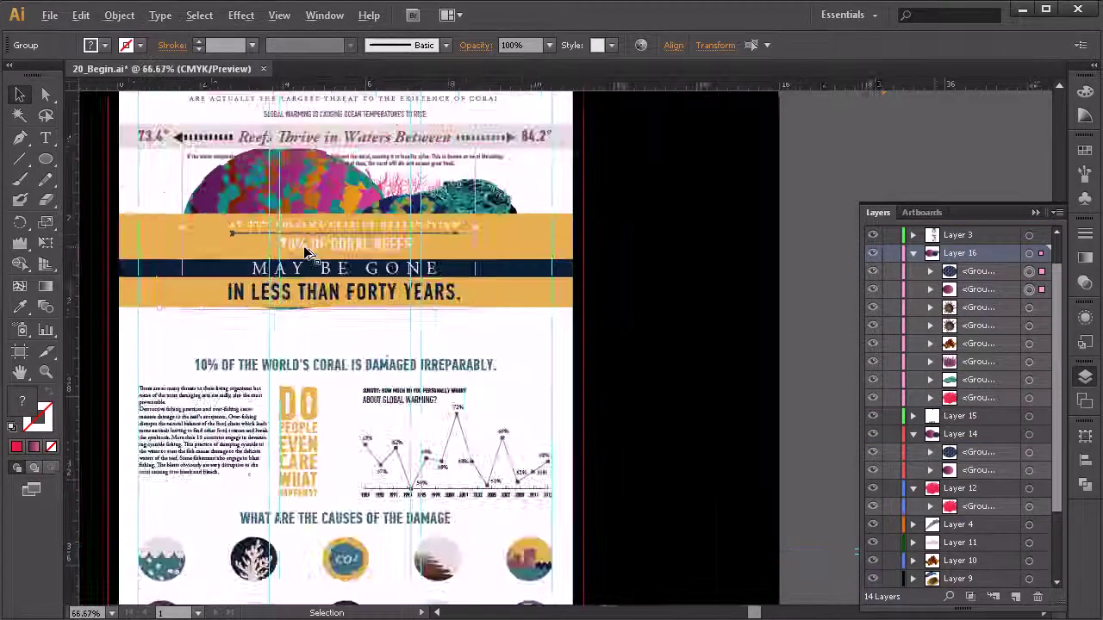
{"action": "left_click_drag", "start_coordinate": [430, 302], "coordinate": [597, 457]}
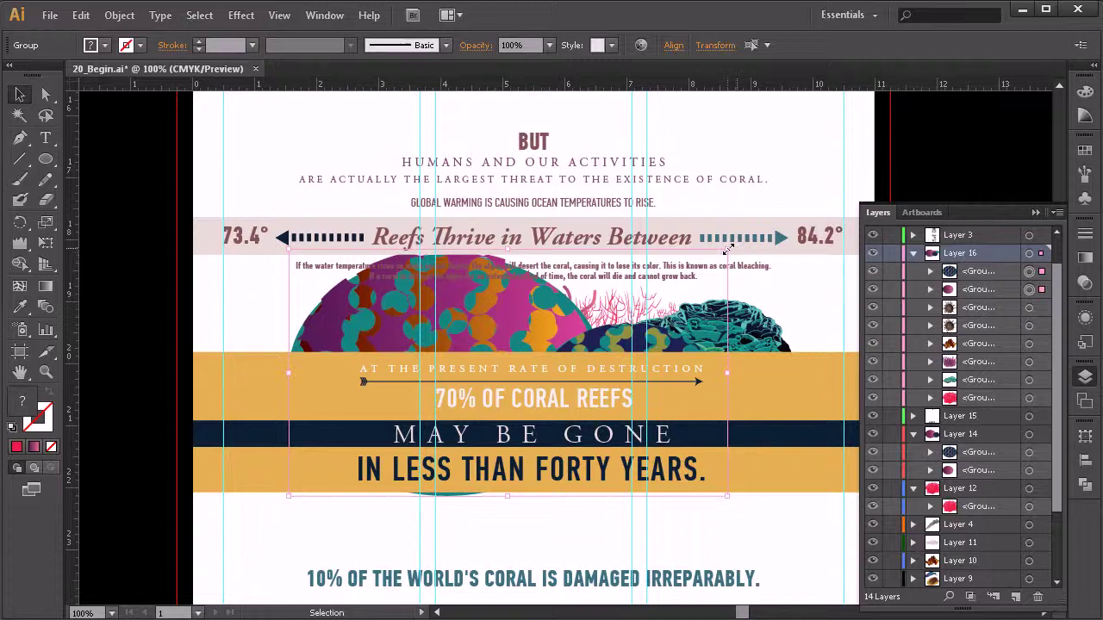
{"action": "left_click_drag", "start_coordinate": [728, 249], "coordinate": [389, 413]}
{"action": "left_click_drag", "start_coordinate": [522, 358], "coordinate": [377, 324]}
- Reposition the round corals and sea urchins so they overlap, with the small blue coral outermost
{"action": "left_click", "coordinate": [390, 298]}
{"action": "left_click", "coordinate": [344, 324]}
{"action": "left_click", "coordinate": [296, 317], "text": "shift"}
{"action": "left_click_drag", "start_coordinate": [391, 296], "coordinate": [382, 280]}
{"action": "left_click_drag", "start_coordinate": [349, 335], "coordinate": [345, 344]}
{"action": "left_click", "coordinate": [769, 291]}
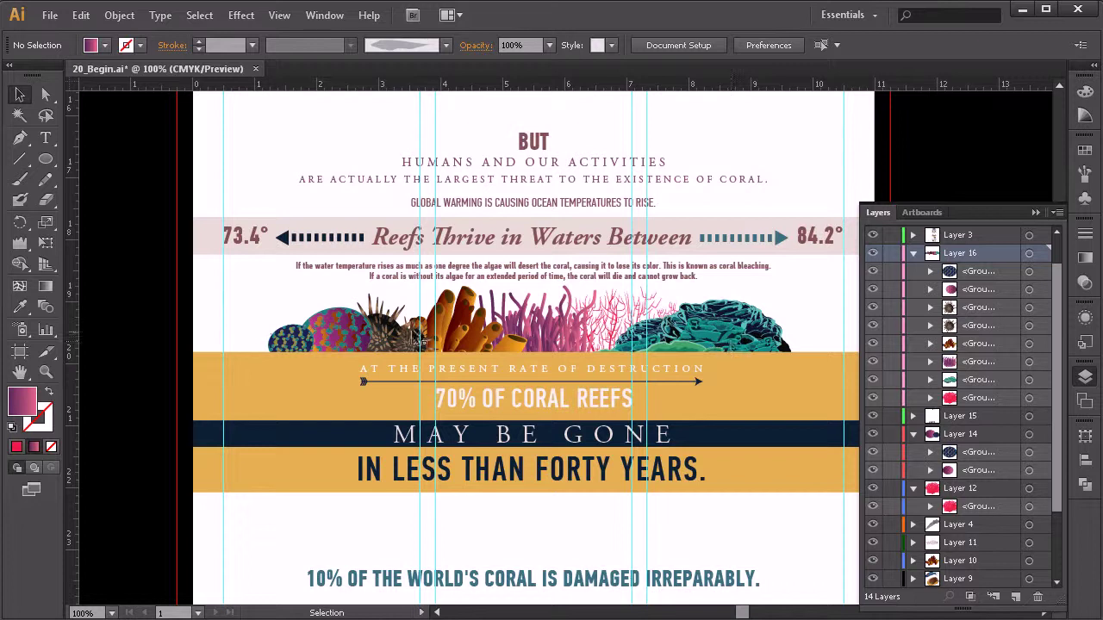
- Bring the larger sea urchin to the front of the cluster
{"action": "left_click", "coordinate": [390, 336]}
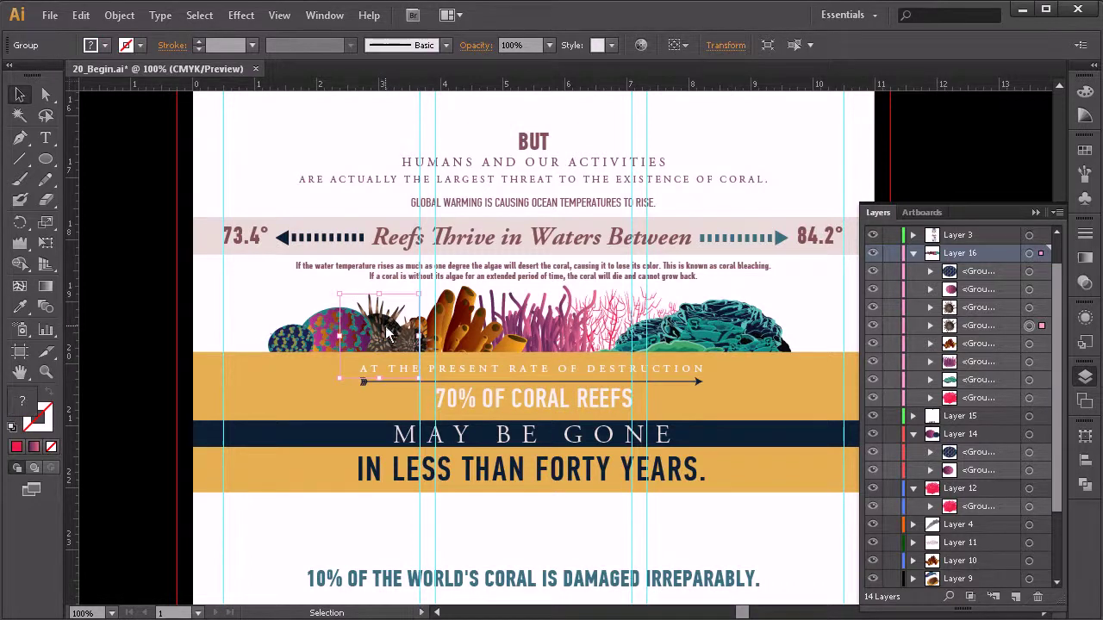
{"action": "right_click", "coordinate": [387, 332]}
{"action": "mouse_move", "coordinate": [419, 446]}
{"action": "left_click", "coordinate": [334, 446]}
{"action": "key", "text": "ctrl+shift+a"}
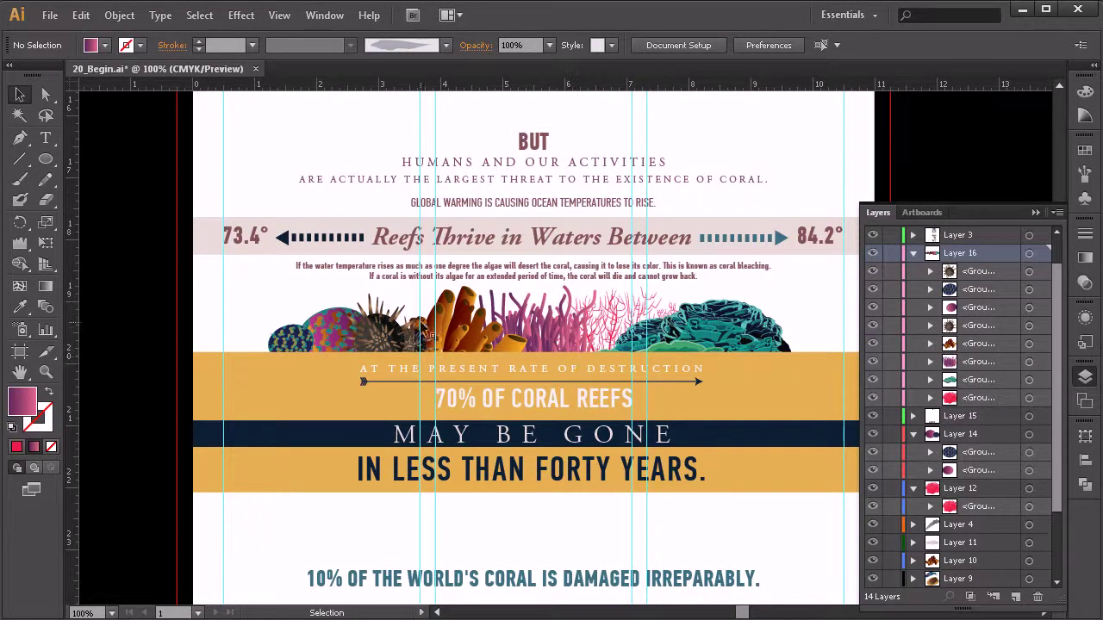
- Select all the corals and urchins in the cluster and nudge them slightly down behind the yellow banner
{"action": "left_click_drag", "start_coordinate": [791, 320], "coordinate": [342, 336]}
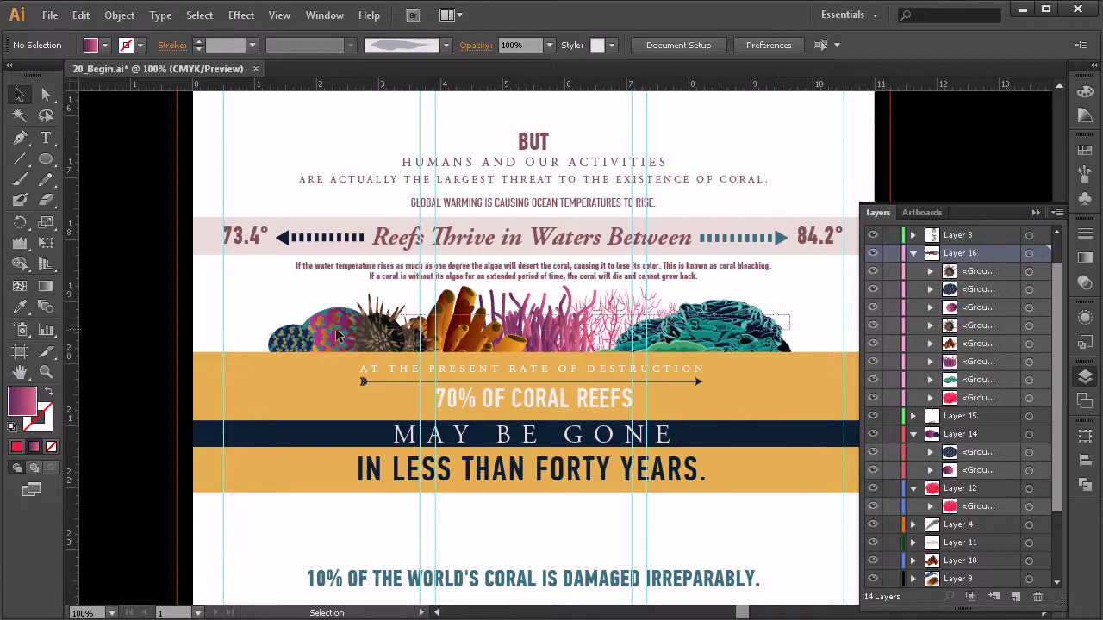
{"action": "left_click_drag", "start_coordinate": [261, 341], "coordinate": [267, 345]}
{"action": "key", "text": "Down"}
{"action": "key", "text": "Down"}
{"action": "key", "text": "Down"}
{"action": "key", "text": "Down"}
{"action": "key", "text": "Down"}
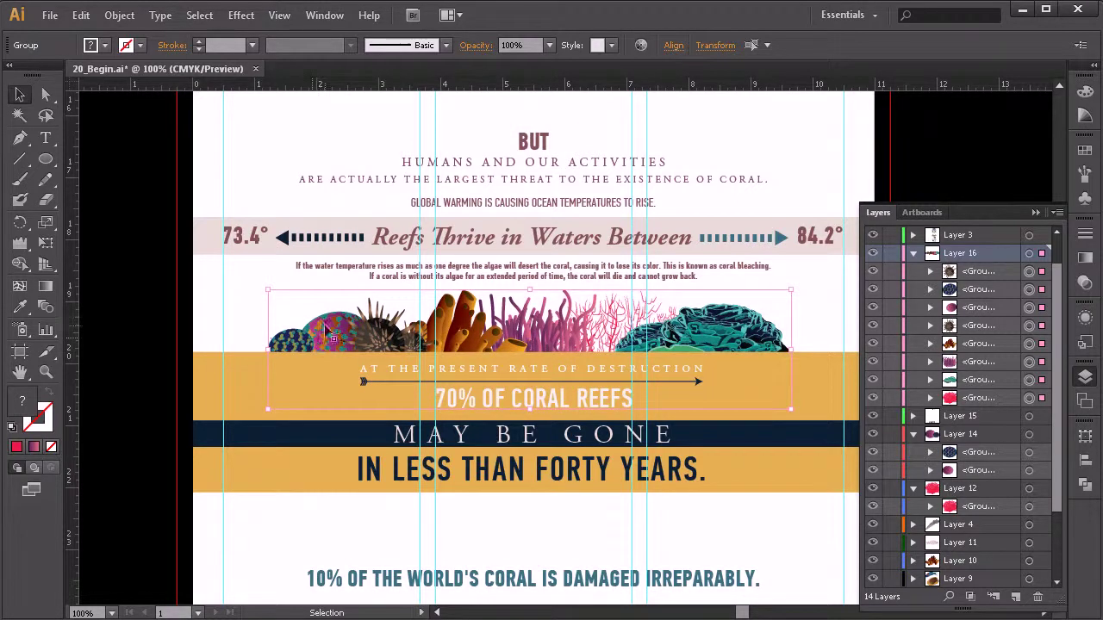
- Shift the teal coral at the end of the cluster slightly upward
{"action": "left_click", "coordinate": [774, 288]}
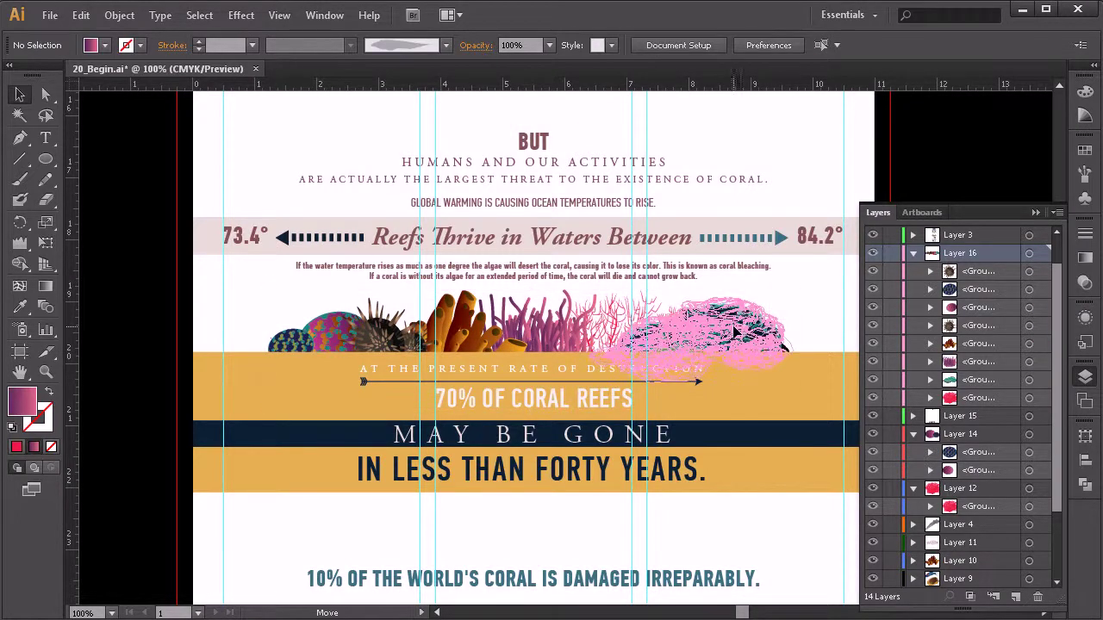
{"action": "left_click", "coordinate": [793, 310]}
{"action": "left_click", "coordinate": [796, 343]}
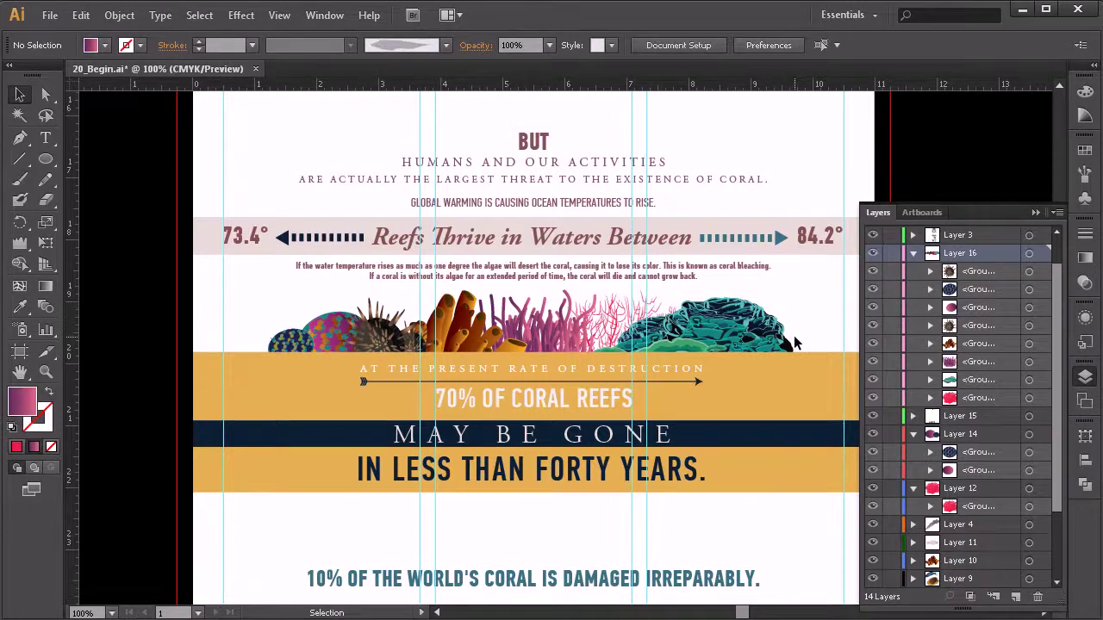
- Examine how the coral cluster sits within the whole infographic and the blank area beneath the banner
{"action": "scroll", "coordinate": [794, 317], "scroll_direction": "down", "scroll_amount": 3}
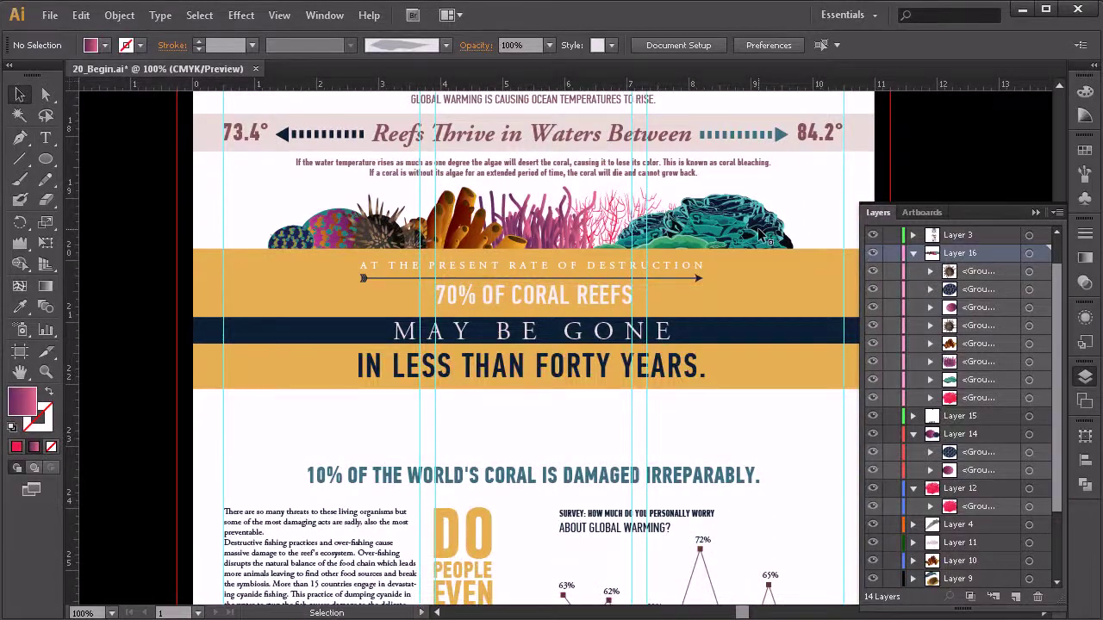
{"action": "key", "text": "ctrl+minus"}
{"action": "key", "text": "ctrl+minus"}
{"action": "key", "text": "ctrl+minus"}
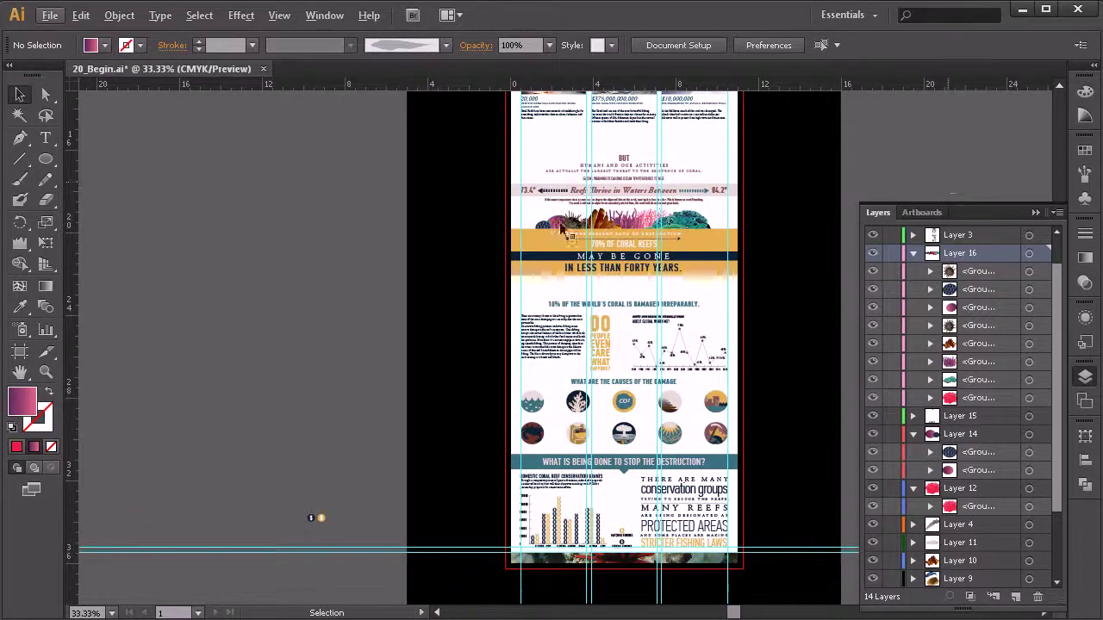
{"action": "key", "text": "space"}
{"action": "left_click_drag", "start_coordinate": [687, 258], "coordinate": [521, 351]}
{"action": "left_click_drag", "start_coordinate": [603, 299], "coordinate": [557, 285]}
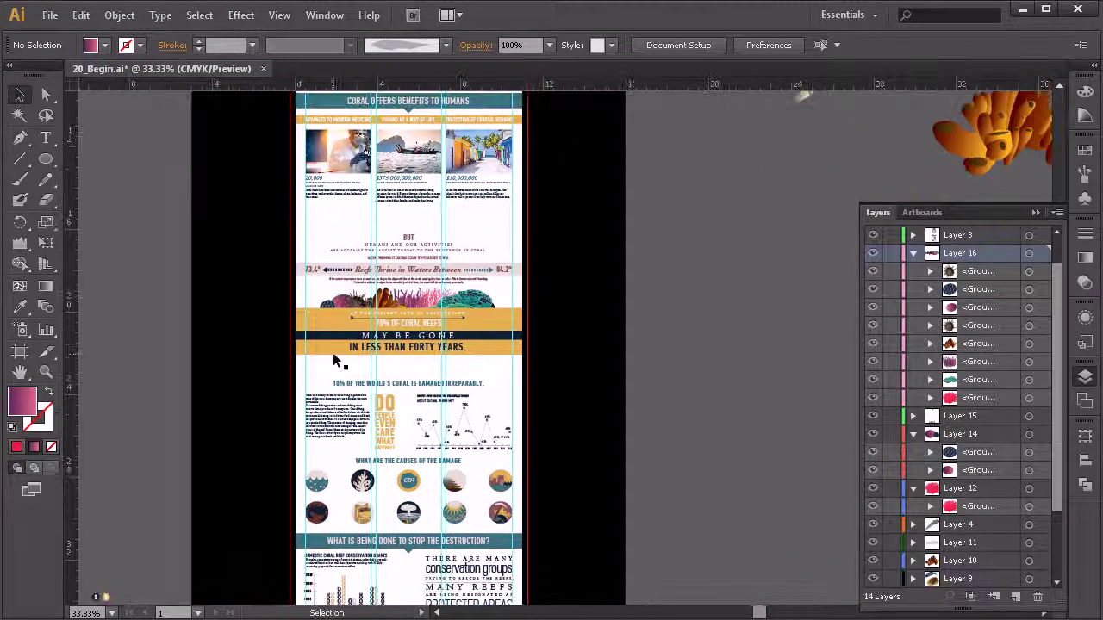
{"action": "scroll", "coordinate": [408, 359], "scroll_direction": "up", "scroll_amount": 1}
{"action": "scroll", "coordinate": [407, 359], "scroll_direction": "down", "scroll_amount": 1}
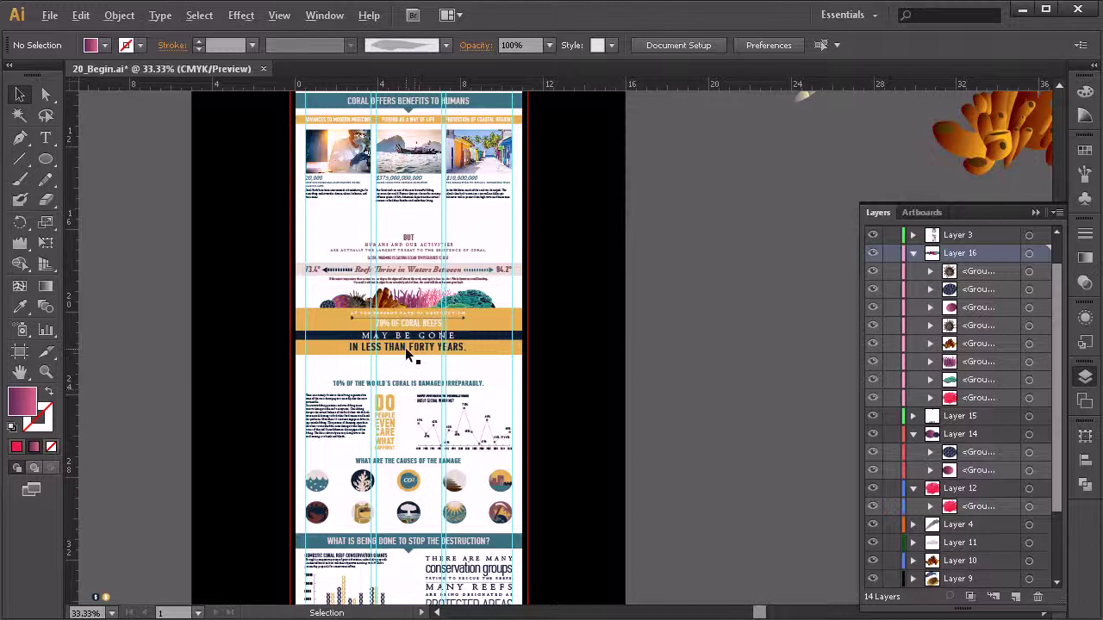
{"action": "scroll", "coordinate": [407, 357], "scroll_direction": "up", "scroll_amount": 2}
{"action": "scroll", "coordinate": [407, 352], "scroll_direction": "up", "scroll_amount": 1}
{"action": "key", "text": "space"}
{"action": "left_click_drag", "start_coordinate": [475, 371], "coordinate": [527, 385]}
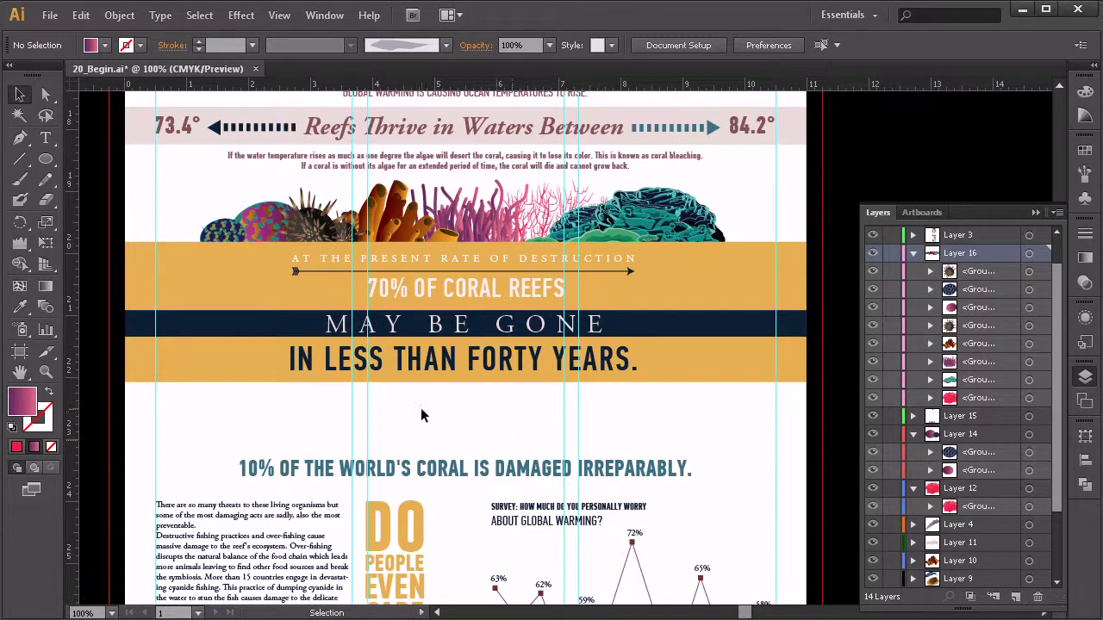
- Duplicate the red coral, turn the copy upside down, and hang it below the lower yellow band near its left end
{"action": "left_click", "coordinate": [543, 211]}
{"action": "left_click_drag", "start_coordinate": [540, 223], "coordinate": [438, 429]}
{"action": "left_click_drag", "start_coordinate": [525, 383], "coordinate": [366, 509]}
{"action": "left_click_drag", "start_coordinate": [438, 445], "coordinate": [287, 401]}
- Duplicate the purple coral, enlarge it upside down, and hang it below the lower yellow band at the page's left edge, overlapping the red coral
{"action": "left_click", "coordinate": [470, 219]}
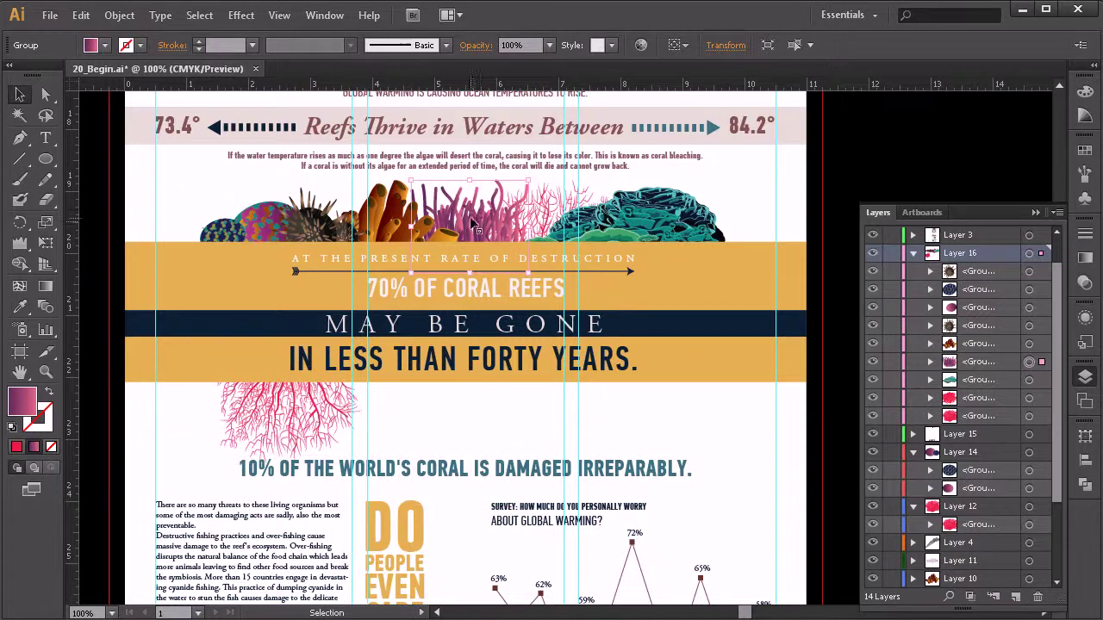
{"action": "left_click_drag", "start_coordinate": [470, 219], "coordinate": [224, 382]}
{"action": "left_click_drag", "start_coordinate": [289, 338], "coordinate": [78, 305]}
{"action": "left_click_drag", "start_coordinate": [616, 461], "coordinate": [172, 408]}
{"action": "left_click_drag", "start_coordinate": [230, 366], "coordinate": [290, 380]}
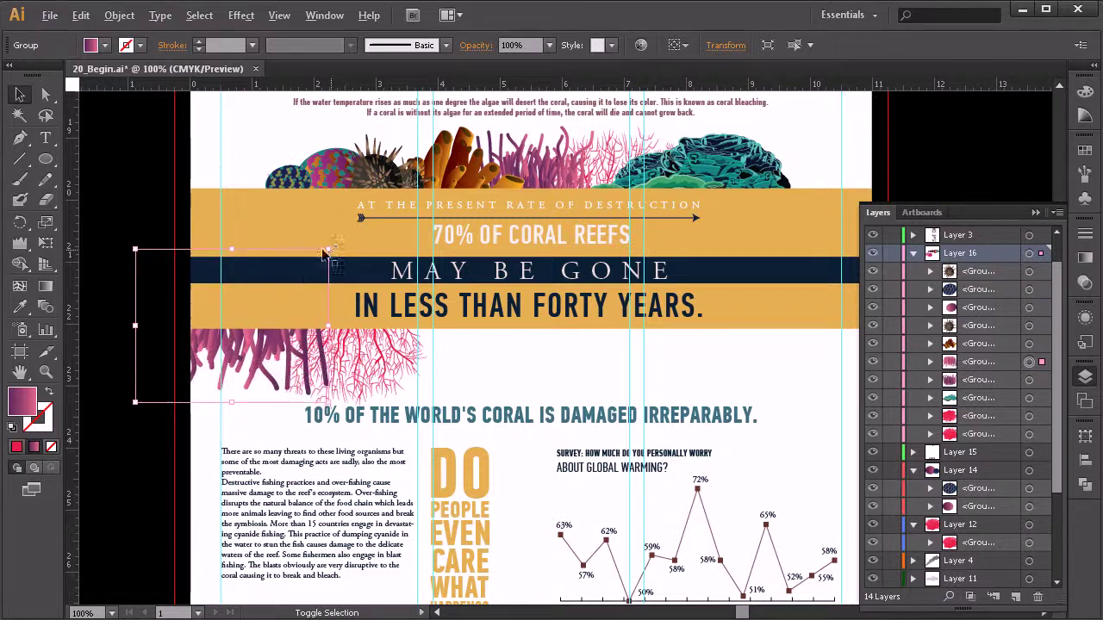
{"action": "left_click_drag", "start_coordinate": [232, 249], "coordinate": [231, 285]}
{"action": "left_click_drag", "start_coordinate": [253, 337], "coordinate": [259, 342]}
- Shift the hanging red coral slightly right and add an upside-down duplicate of the orange tube coral beside it
{"action": "left_click", "coordinate": [483, 347]}
{"action": "left_click_drag", "start_coordinate": [368, 362], "coordinate": [382, 369]}
{"action": "left_click_drag", "start_coordinate": [446, 169], "coordinate": [493, 385], "text": "alt"}
{"action": "left_click_drag", "start_coordinate": [582, 340], "coordinate": [470, 354]}
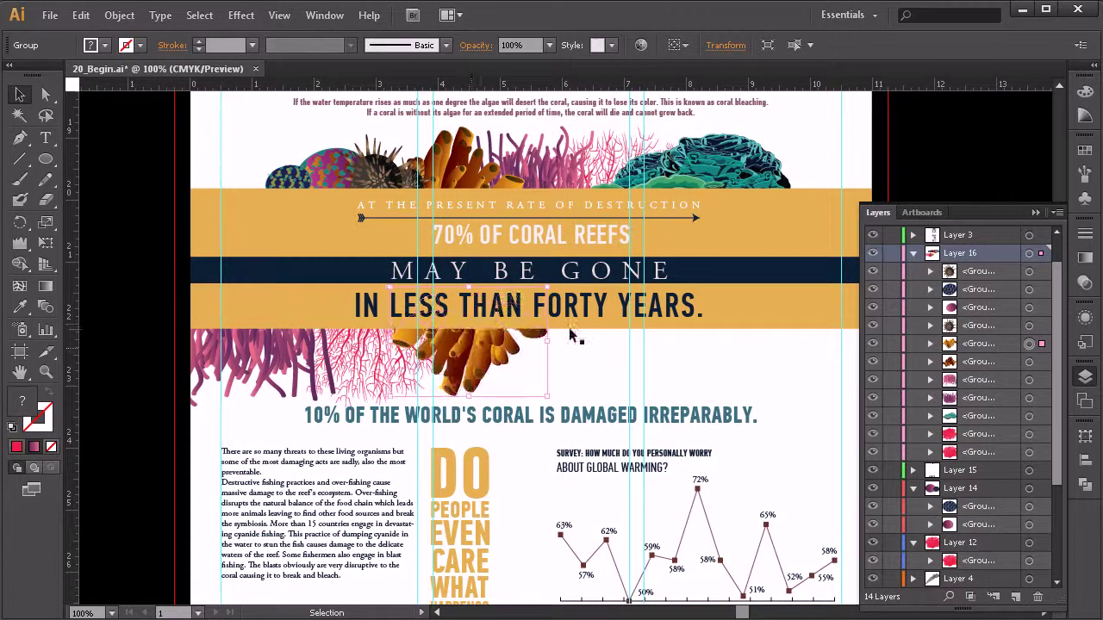
- Duplicate the sea urchin below the lower yellow band, enlarge it beside the hanging orange coral, and add a second, rotated copy overlapping it
{"action": "left_click_drag", "start_coordinate": [391, 177], "coordinate": [613, 371]}
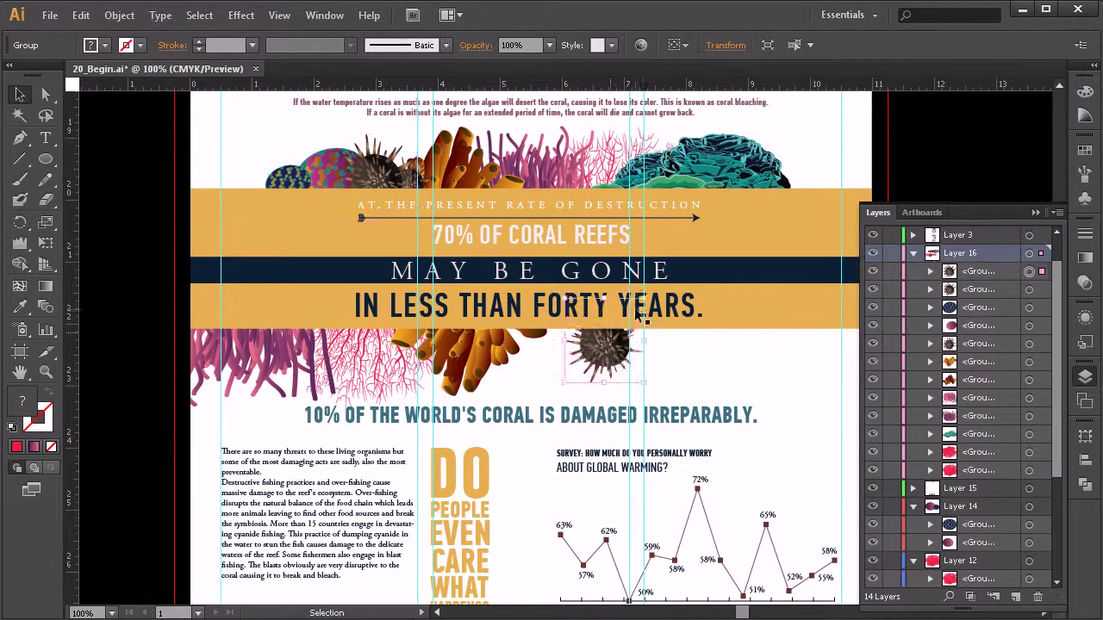
{"action": "left_click_drag", "start_coordinate": [643, 299], "coordinate": [729, 258]}
{"action": "left_click_drag", "start_coordinate": [628, 352], "coordinate": [670, 366]}
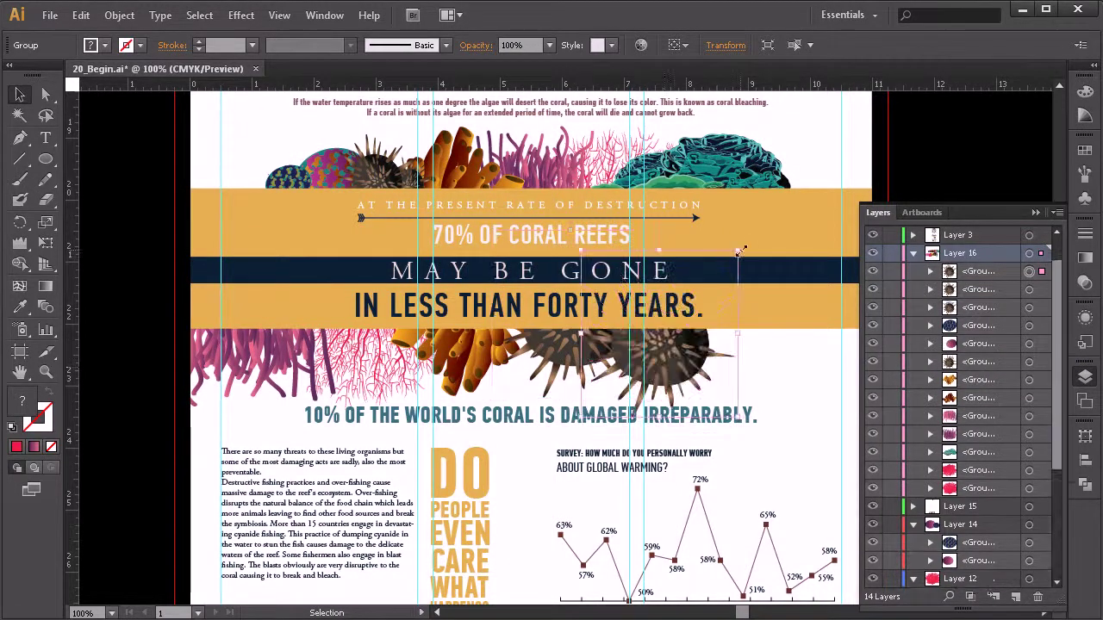
{"action": "left_click_drag", "start_coordinate": [745, 243], "coordinate": [733, 401]}
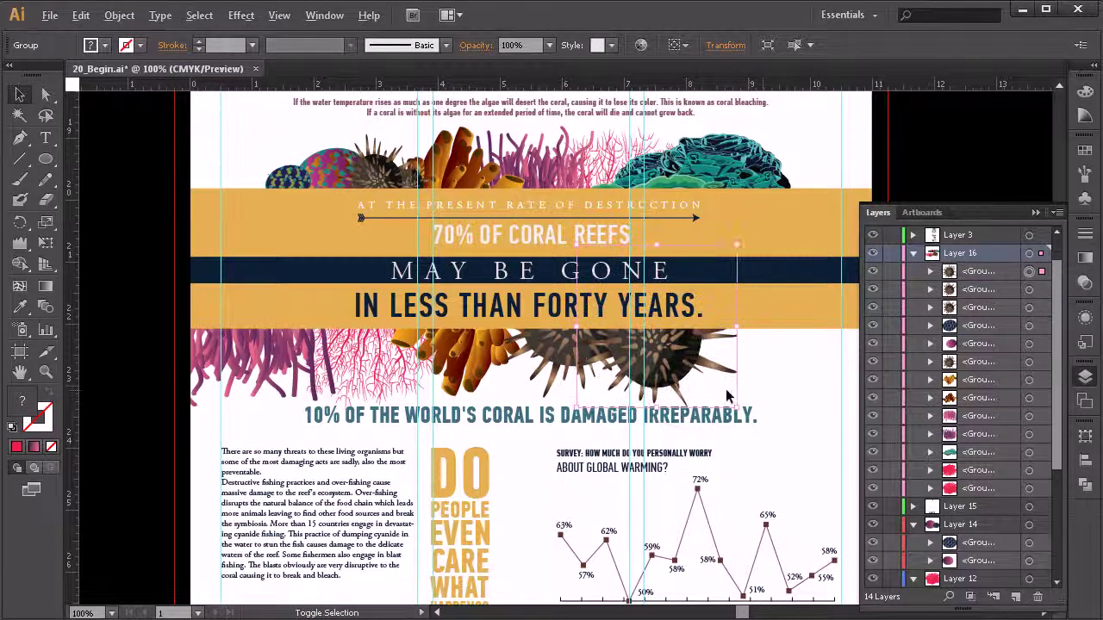
- Shrink the second hanging sea urchin and slightly reposition the larger urchin, orange coral and red coral below the lower yellow band
{"action": "left_click_drag", "start_coordinate": [737, 245], "coordinate": [709, 272]}
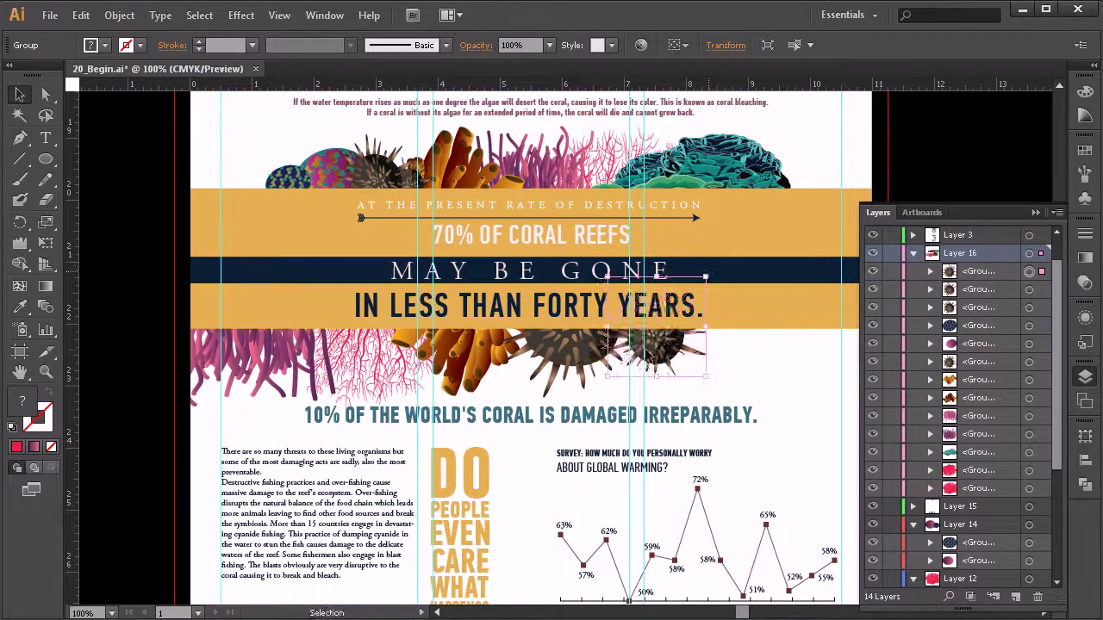
{"action": "left_click", "coordinate": [733, 378]}
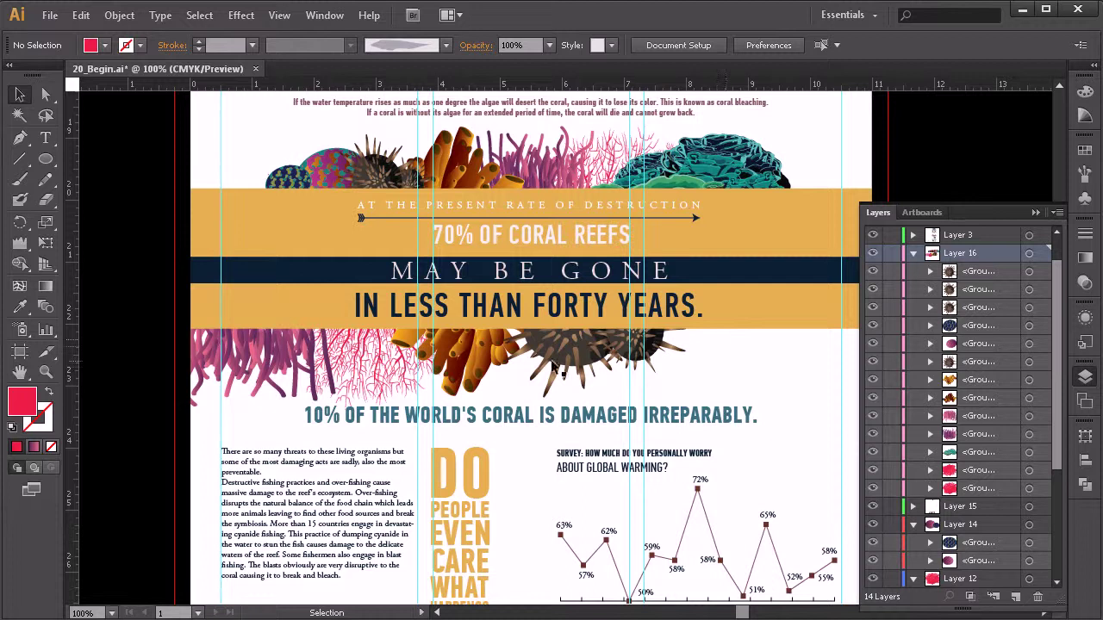
{"action": "left_click", "coordinate": [530, 392]}
{"action": "left_click_drag", "start_coordinate": [546, 394], "coordinate": [557, 403]}
{"action": "left_click_drag", "start_coordinate": [466, 362], "coordinate": [484, 359]}
{"action": "left_click_drag", "start_coordinate": [372, 384], "coordinate": [375, 376]}
{"action": "left_click", "coordinate": [280, 371]}
{"action": "left_click", "coordinate": [773, 357]}
- Duplicate the pale bleached coral on the pasteboard and move the copy's group from Layer 11 into Layer 16
{"action": "scroll", "coordinate": [764, 331], "scroll_direction": "down", "scroll_amount": 5}
{"action": "key", "text": "space"}
{"action": "left_click_drag", "start_coordinate": [766, 324], "coordinate": [189, 358]}
{"action": "left_click_drag", "start_coordinate": [764, 212], "coordinate": [460, 367]}
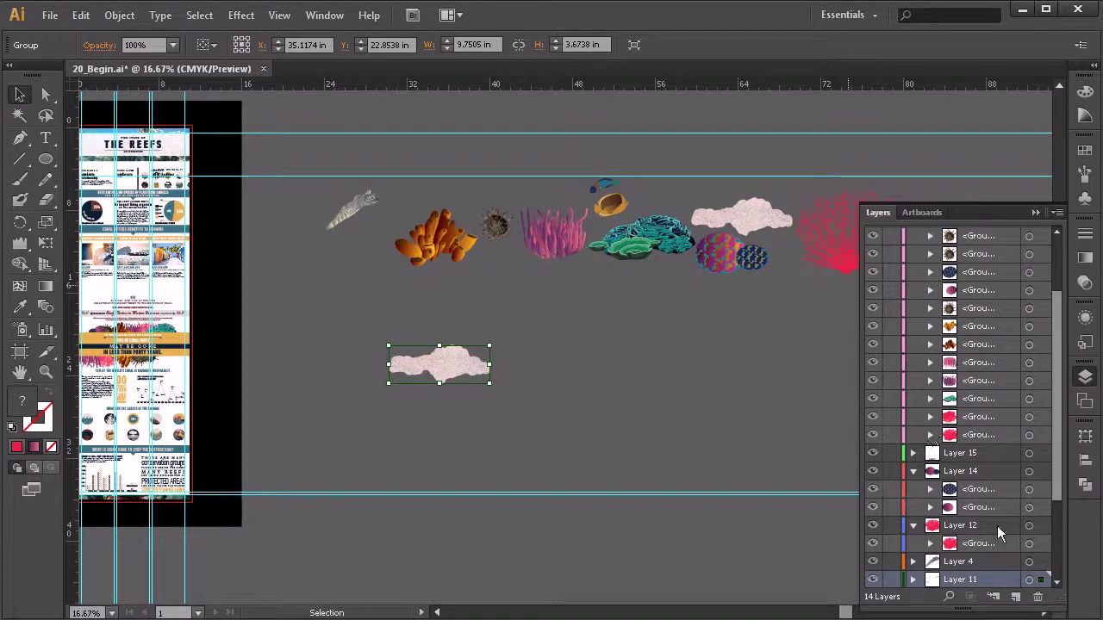
{"action": "scroll", "coordinate": [948, 551], "scroll_direction": "down", "scroll_amount": 3}
{"action": "left_click", "coordinate": [912, 525]}
{"action": "left_click_drag", "start_coordinate": [976, 544], "coordinate": [982, 293]}
- Place the pale coral copy below the lower yellow band at the page's right edge, scaled down to about 4.77 by 1.80 in
{"action": "left_click_drag", "start_coordinate": [435, 379], "coordinate": [226, 353]}
{"action": "key", "text": "ctrl+="}
{"action": "key", "text": "ctrl+="}
{"action": "key", "text": "ctrl+="}
{"action": "left_click_drag", "start_coordinate": [222, 438], "coordinate": [690, 398]}
{"action": "left_click_drag", "start_coordinate": [802, 241], "coordinate": [646, 323]}
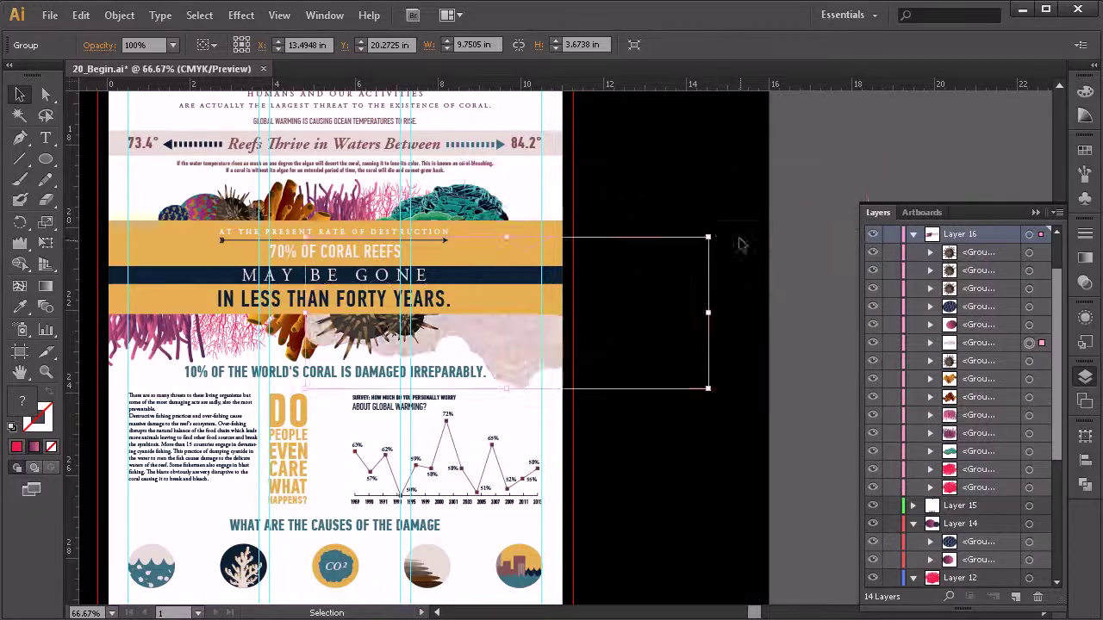
{"action": "left_click_drag", "start_coordinate": [711, 238], "coordinate": [607, 276]}
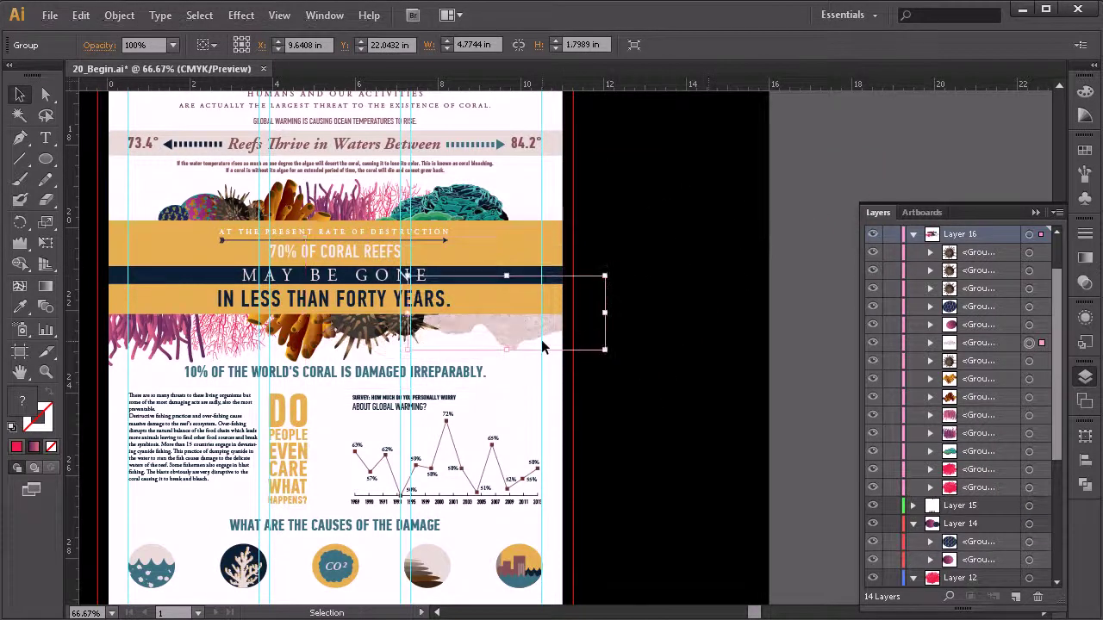
{"action": "scroll", "coordinate": [618, 325], "scroll_direction": "up", "scroll_amount": 1}
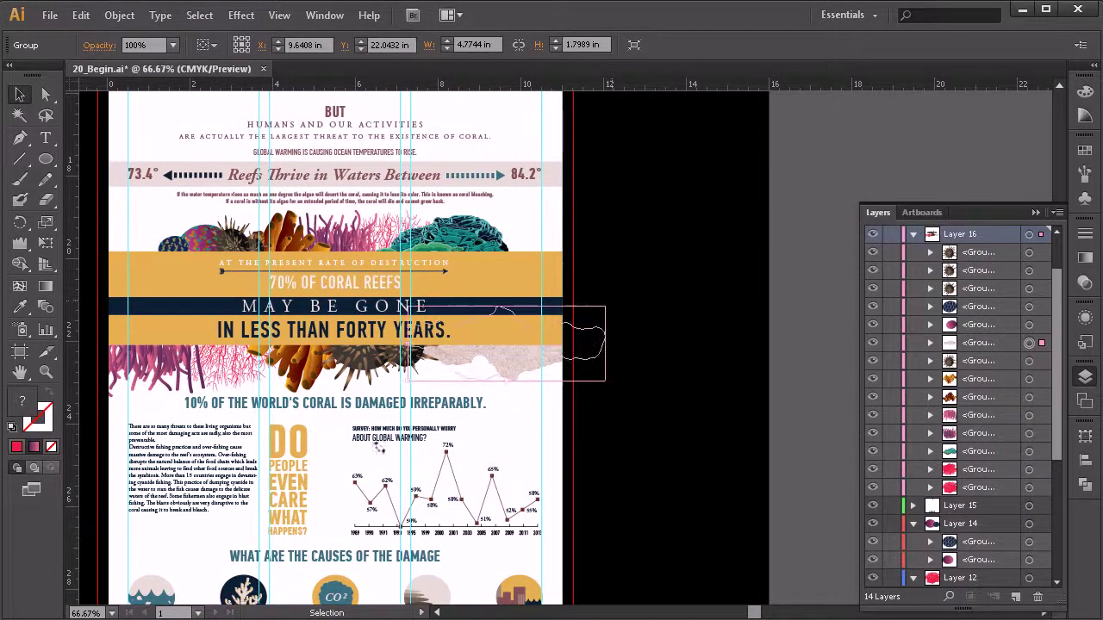
{"action": "scroll", "coordinate": [504, 405], "scroll_direction": "up", "scroll_amount": 1}
{"action": "left_click_drag", "start_coordinate": [496, 401], "coordinate": [467, 410]}
{"action": "left_click_drag", "start_coordinate": [574, 422], "coordinate": [703, 398]}
- Shift both hanging sea urchins and the hanging orange coral slightly right, closing up the row towards the pale coral
{"action": "left_click", "coordinate": [290, 364]}
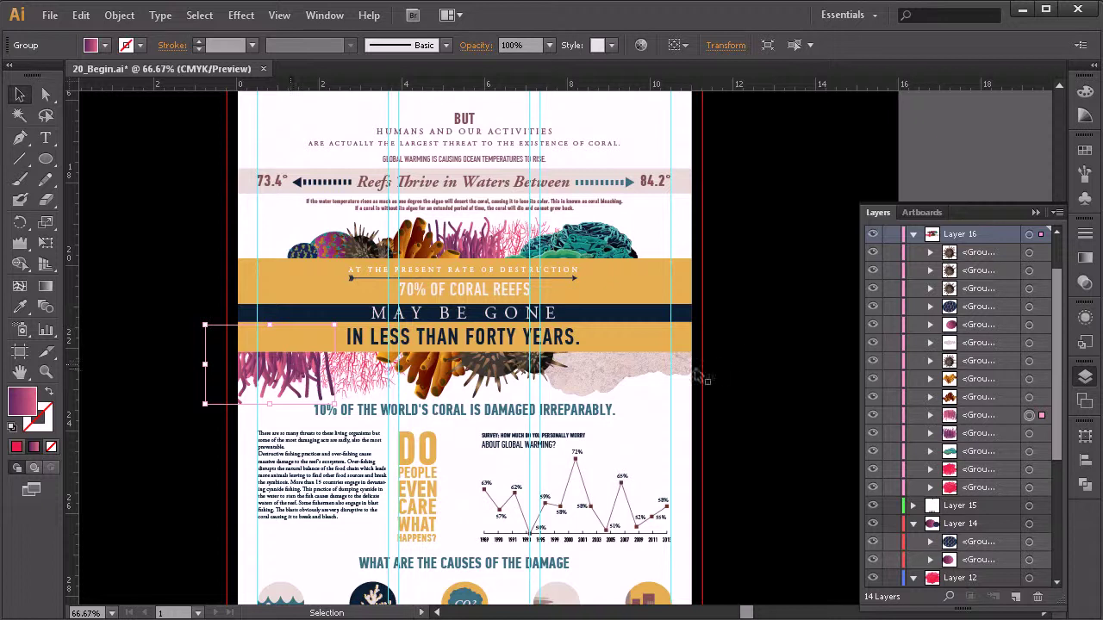
{"action": "left_click", "coordinate": [620, 368]}
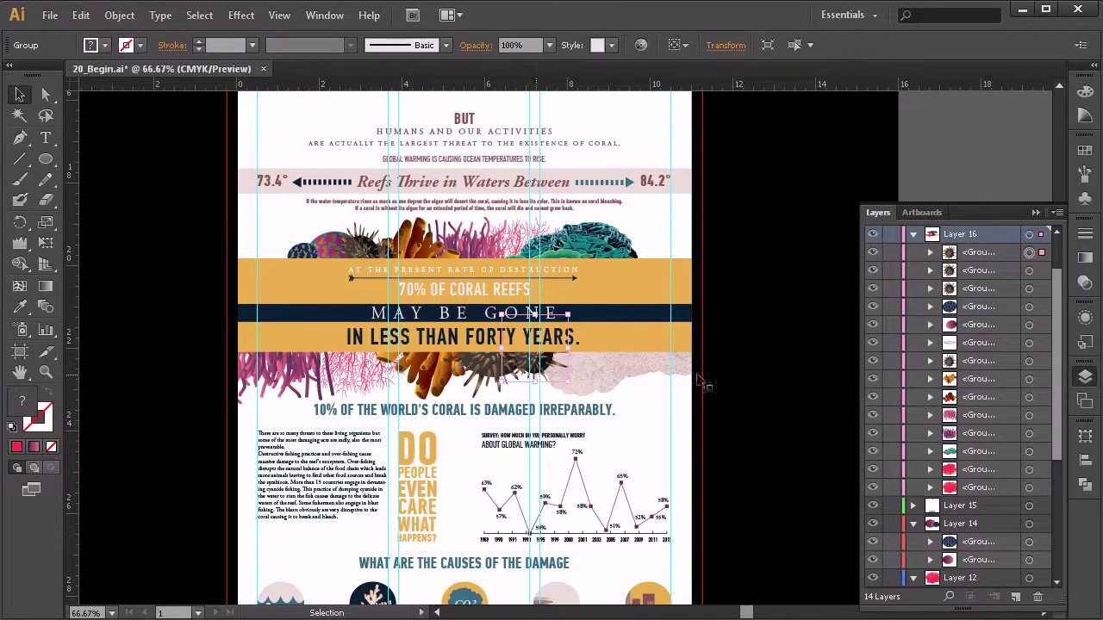
{"action": "mouse_move", "coordinate": [505, 358]}
{"action": "left_mouse_down"}
{"action": "mouse_move", "coordinate": [527, 362]}
{"action": "mouse_move", "coordinate": [489, 370]}
{"action": "mouse_move", "coordinate": [509, 379]}
{"action": "left_mouse_up"}
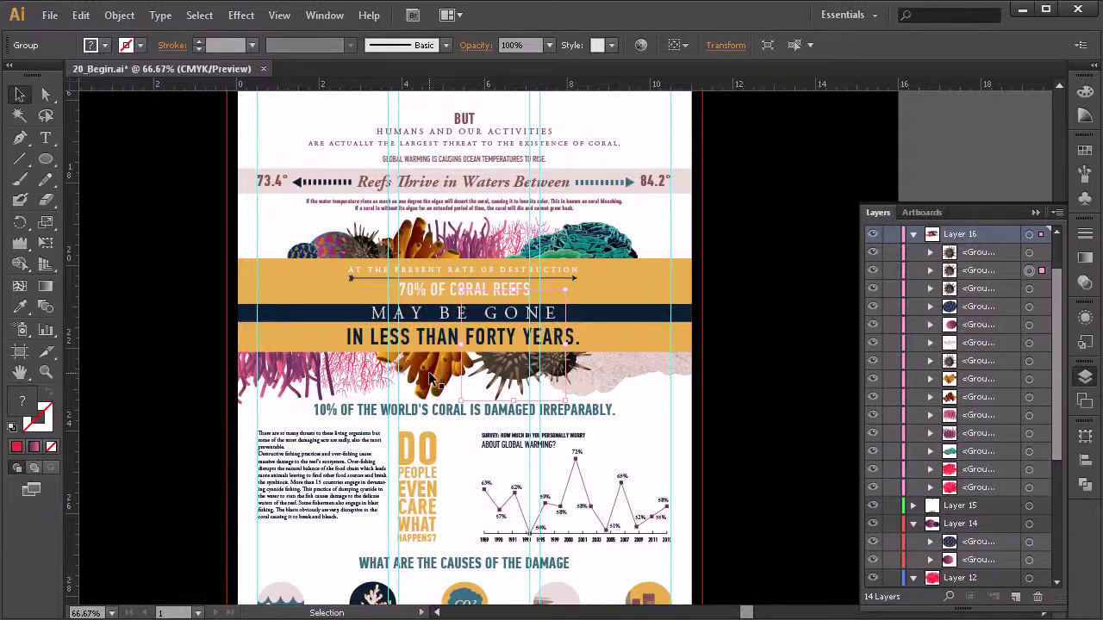
{"action": "left_click", "coordinate": [472, 390]}
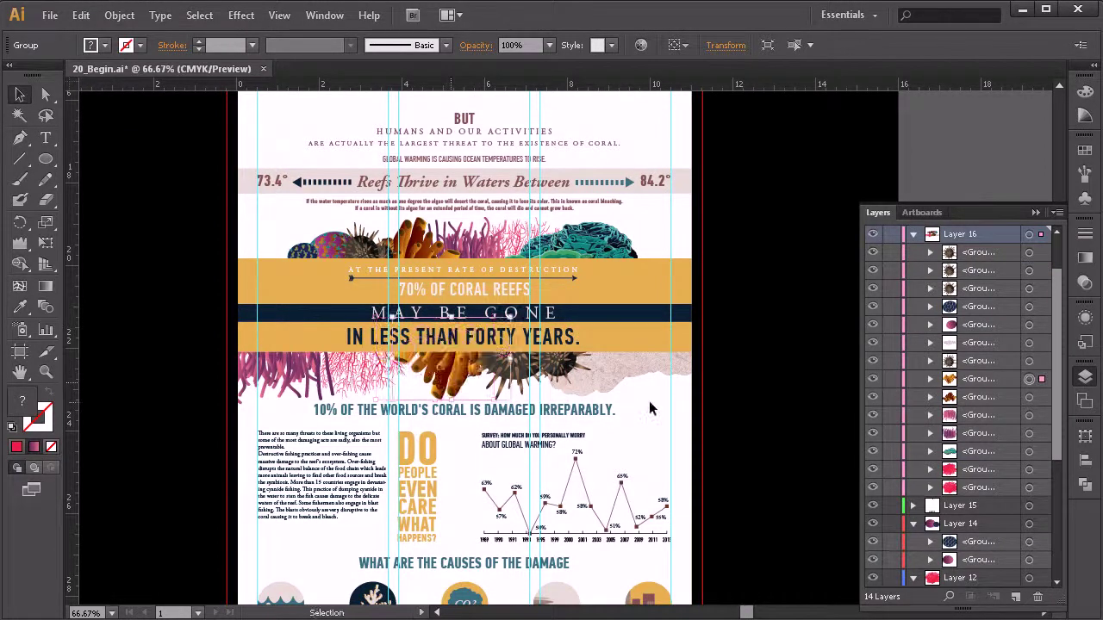
{"action": "left_click", "coordinate": [612, 414]}
- Nudge the heading "10% OF THE WORLD'S CORAL IS DAMAGED IRREPARABLY." slightly down, away from the hanging corals
{"action": "left_click", "coordinate": [471, 415]}
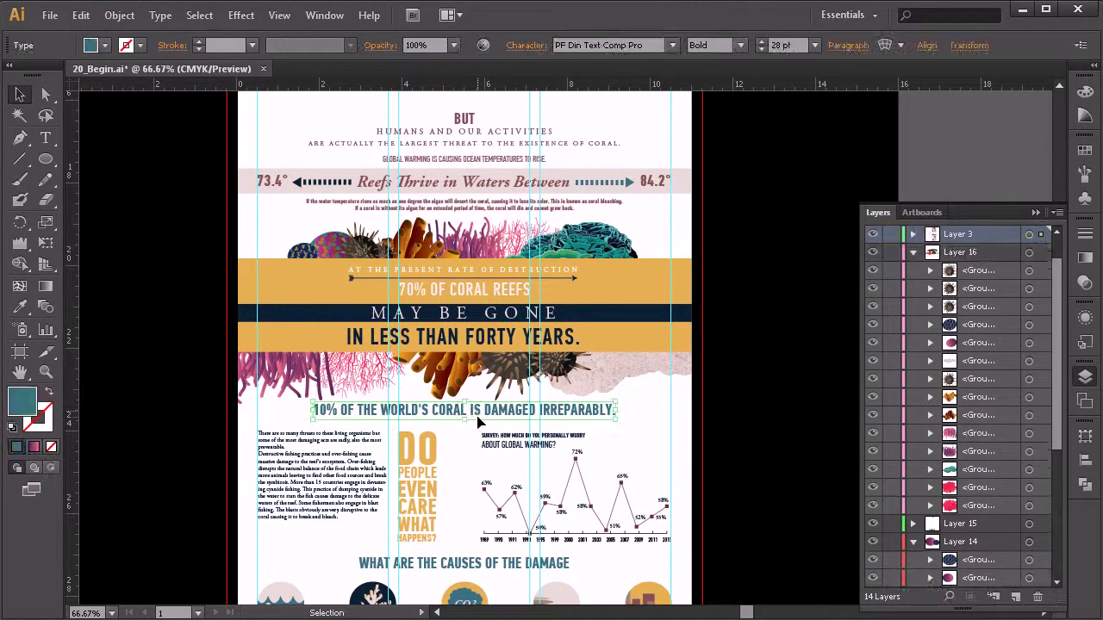
{"action": "key", "text": "Down"}
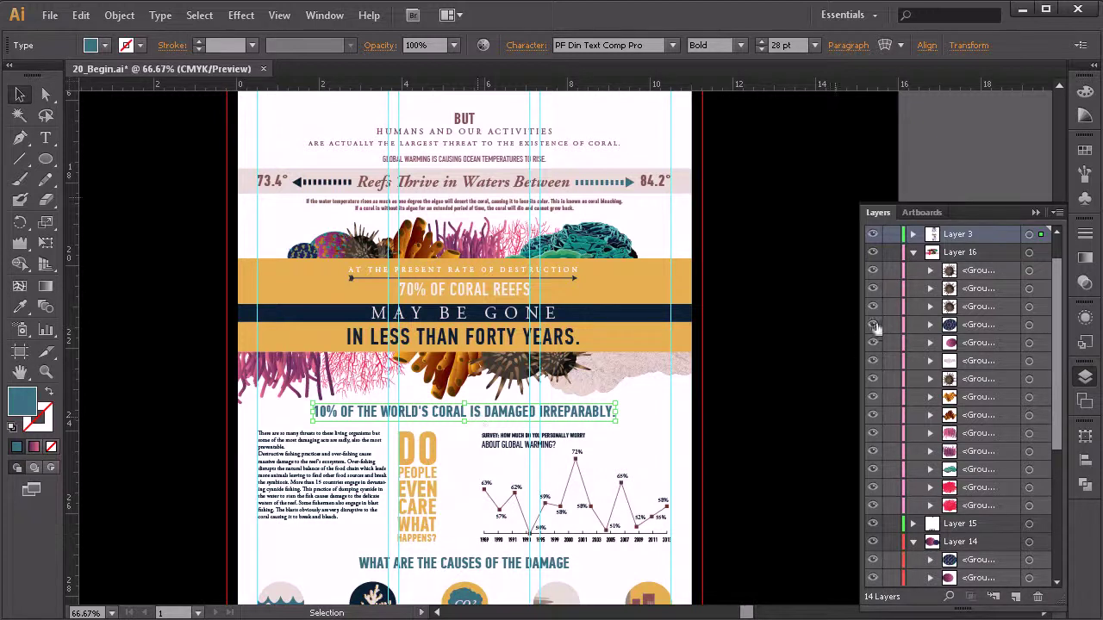
{"action": "left_click", "coordinate": [764, 413]}
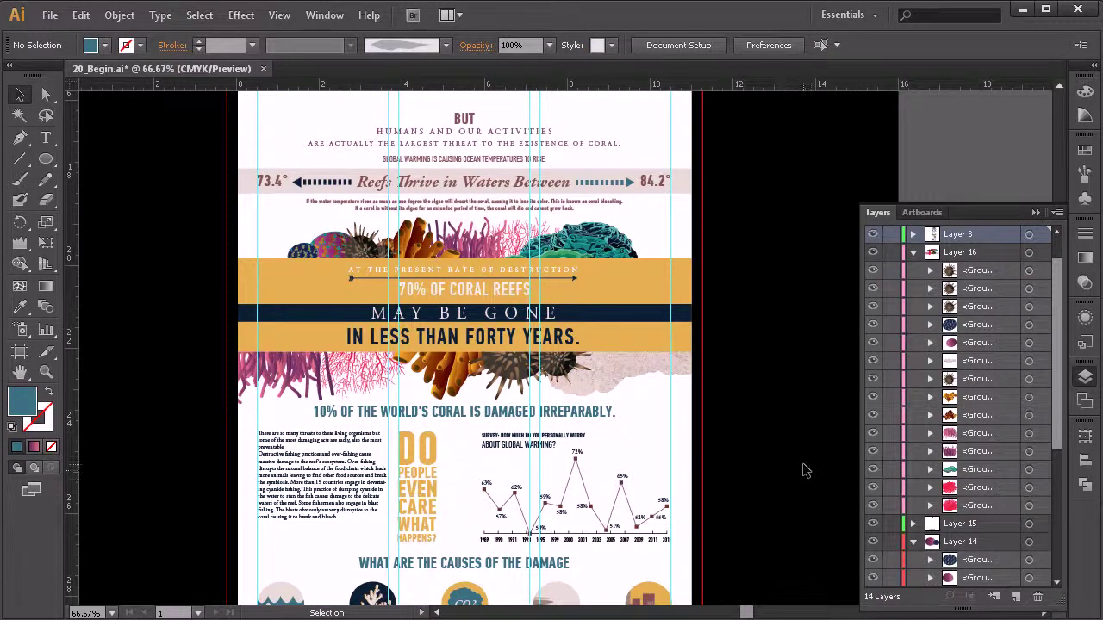
- Recolor the hanging red coral with the dark navy swatch
{"action": "key", "text": "ctrl+1"}
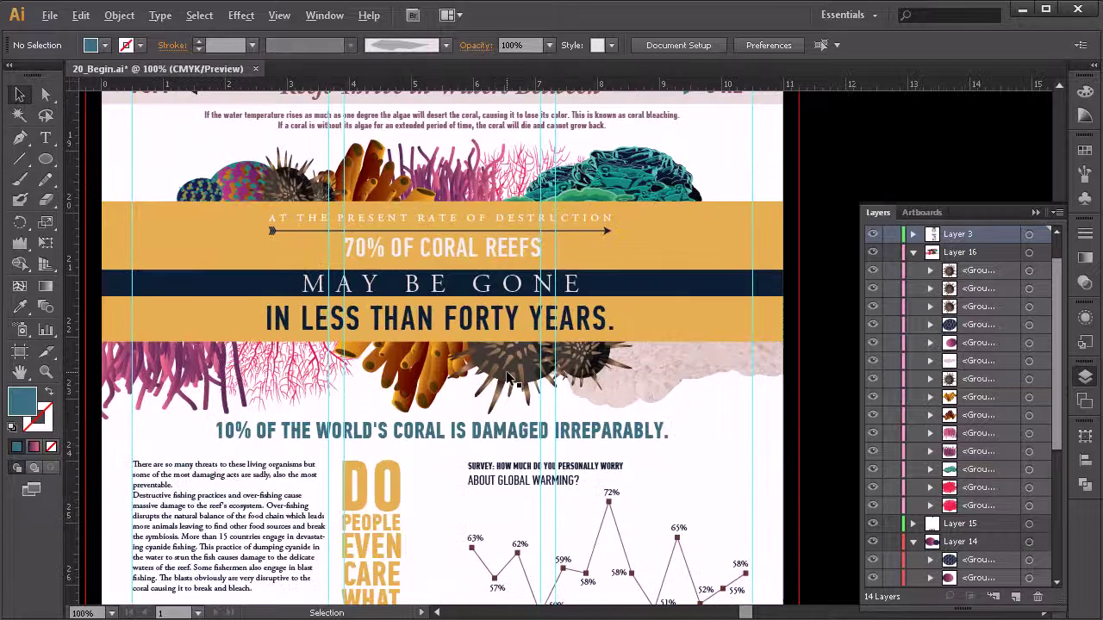
{"action": "left_click", "coordinate": [506, 370]}
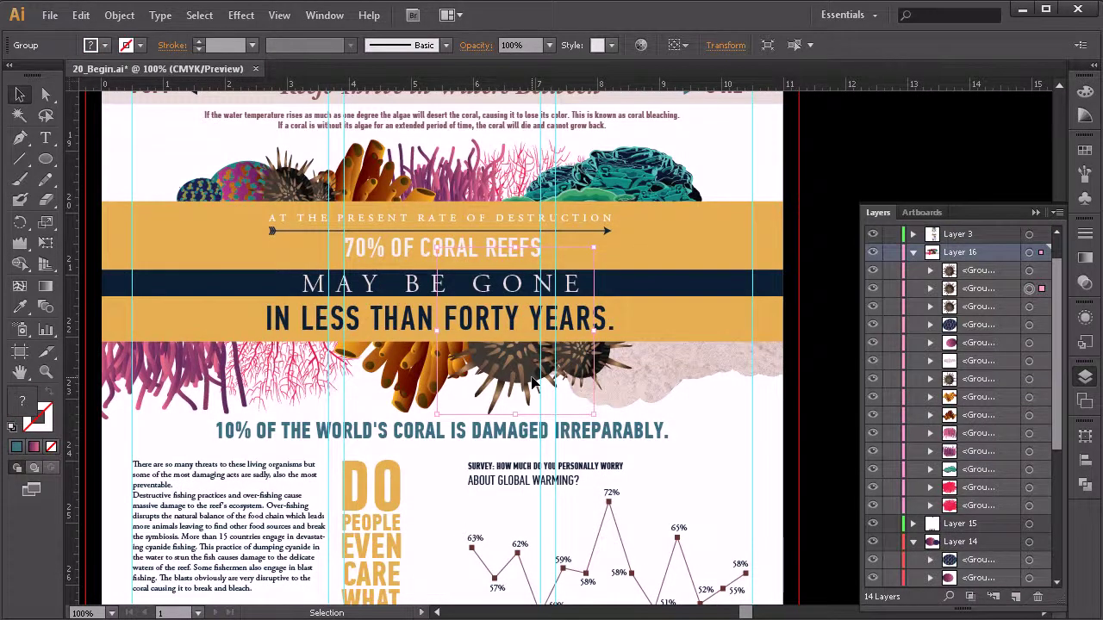
{"action": "left_click_drag", "start_coordinate": [343, 398], "coordinate": [449, 396]}
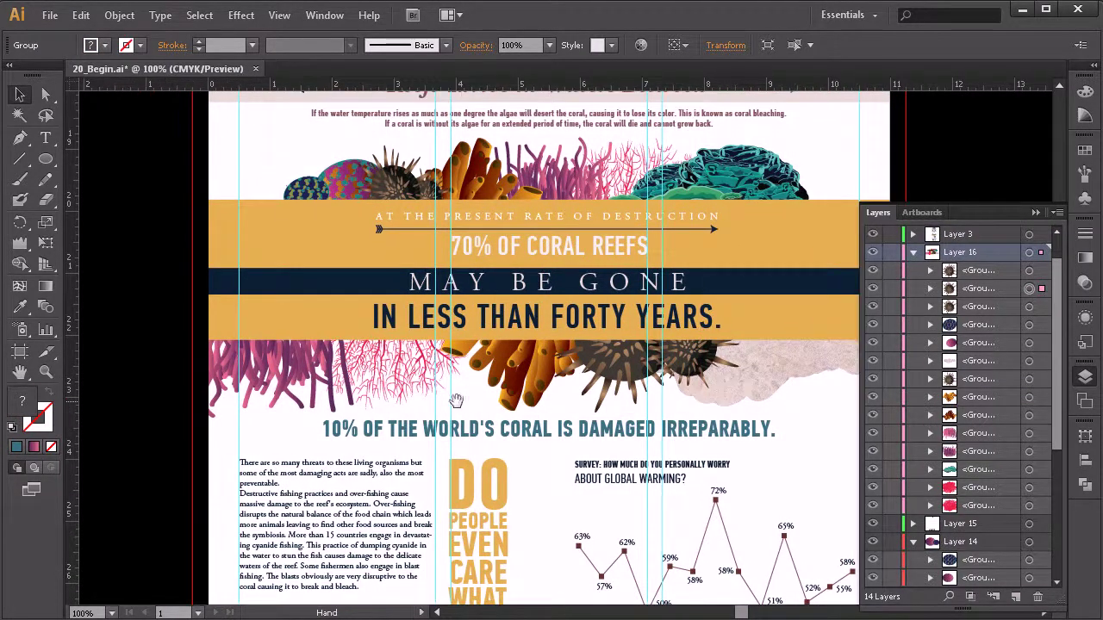
{"action": "left_click", "coordinate": [392, 394]}
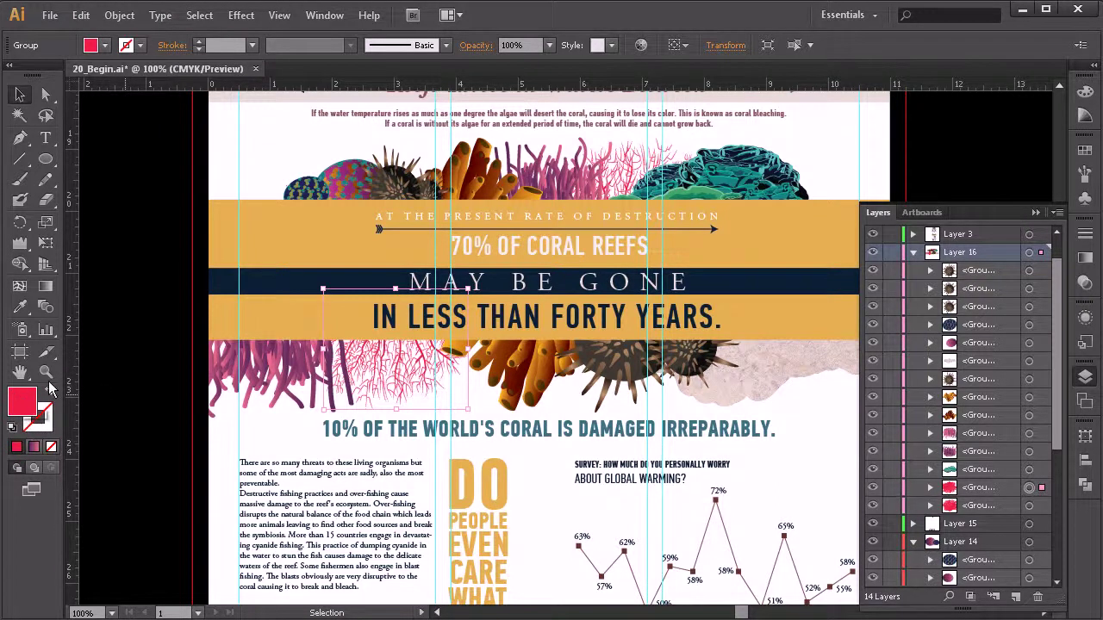
{"action": "left_click", "coordinate": [1084, 150]}
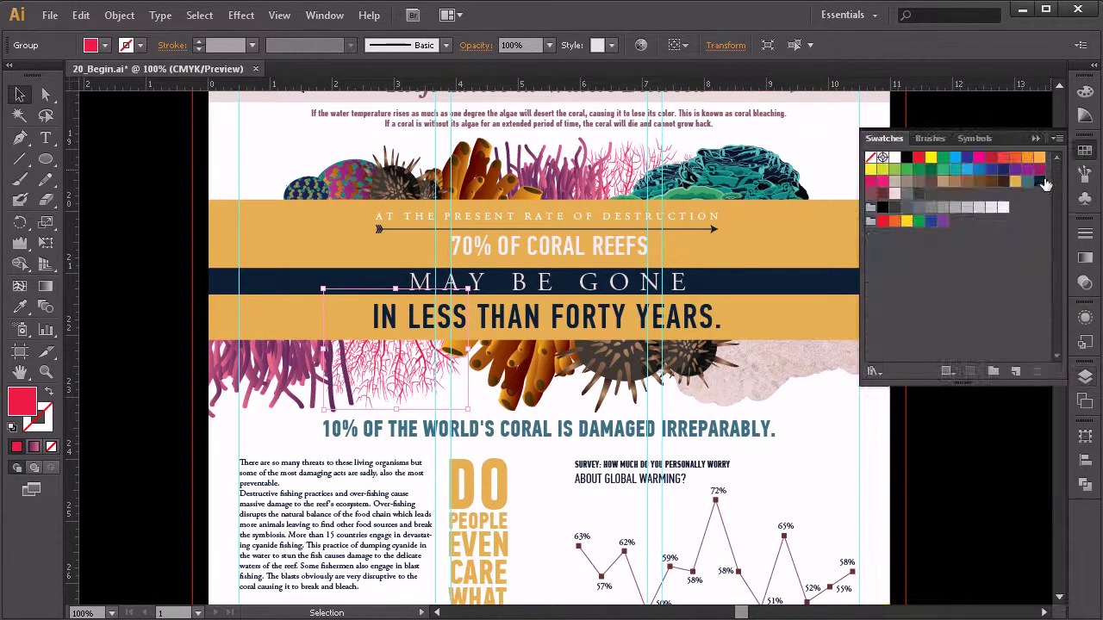
{"action": "left_click", "coordinate": [1039, 184]}
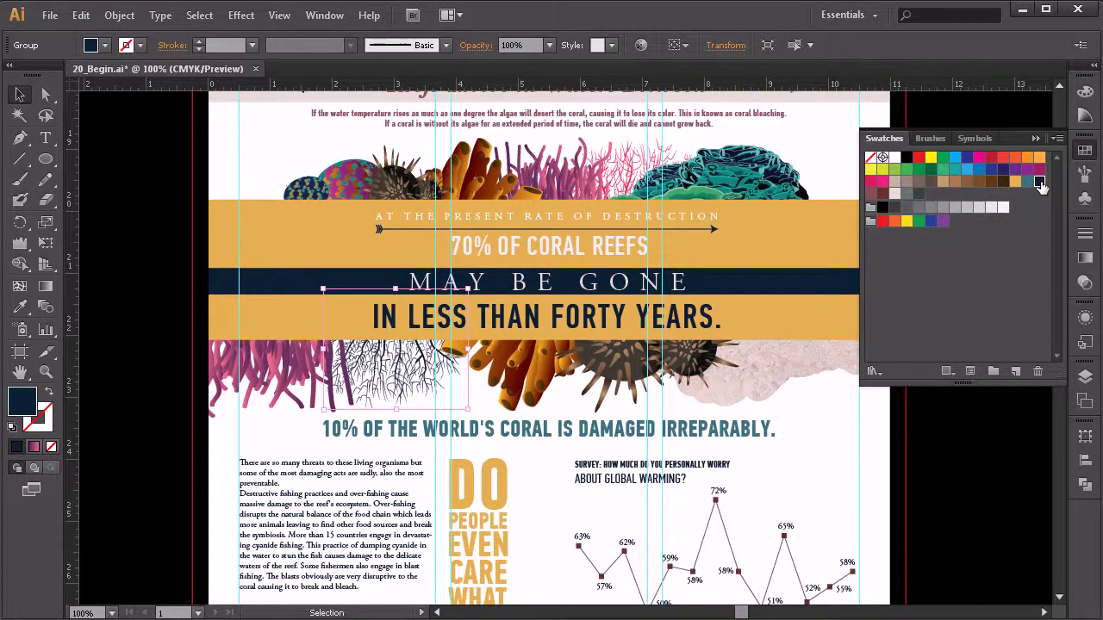
- Set the opacity of the hanging navy coral to 50%
{"action": "left_click", "coordinate": [1088, 284]}
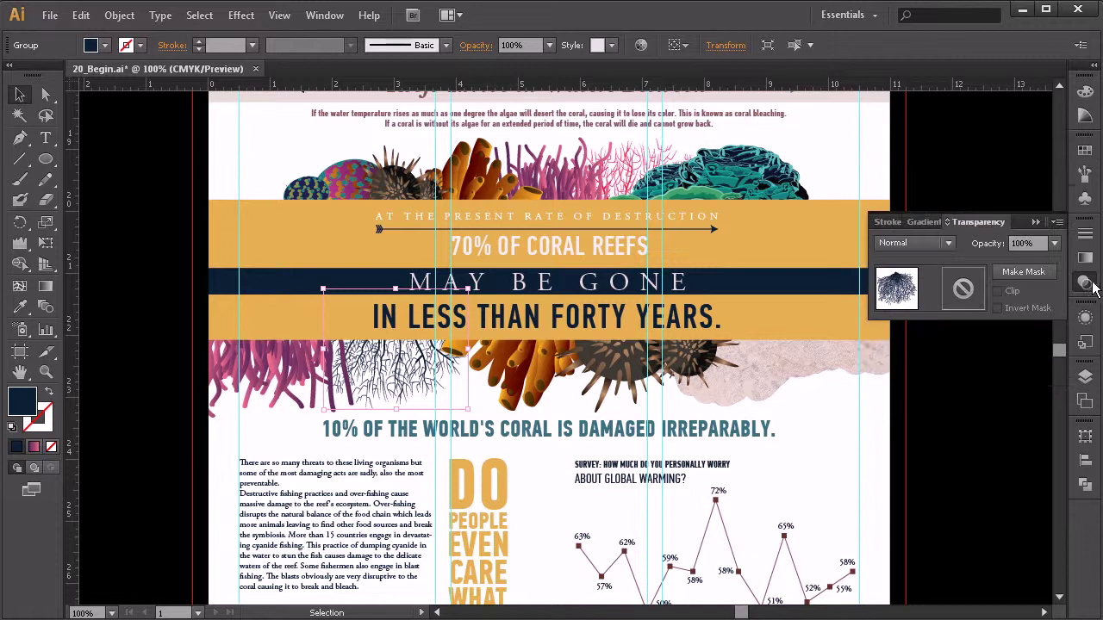
{"action": "left_click", "coordinate": [1054, 244]}
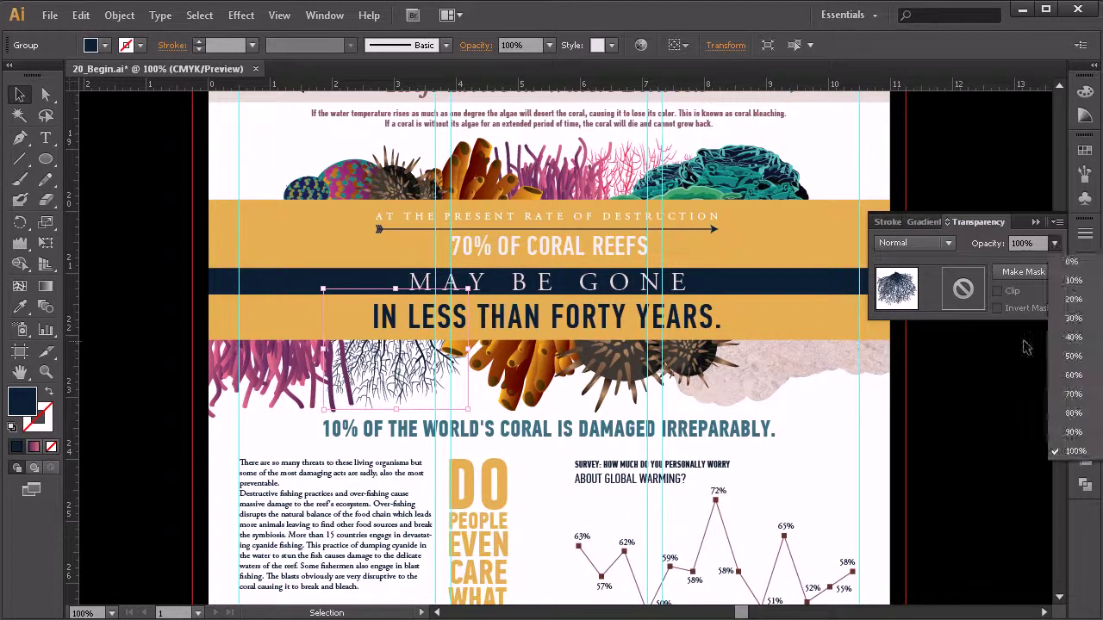
{"action": "left_click", "coordinate": [1073, 379]}
{"action": "left_click", "coordinate": [529, 493]}
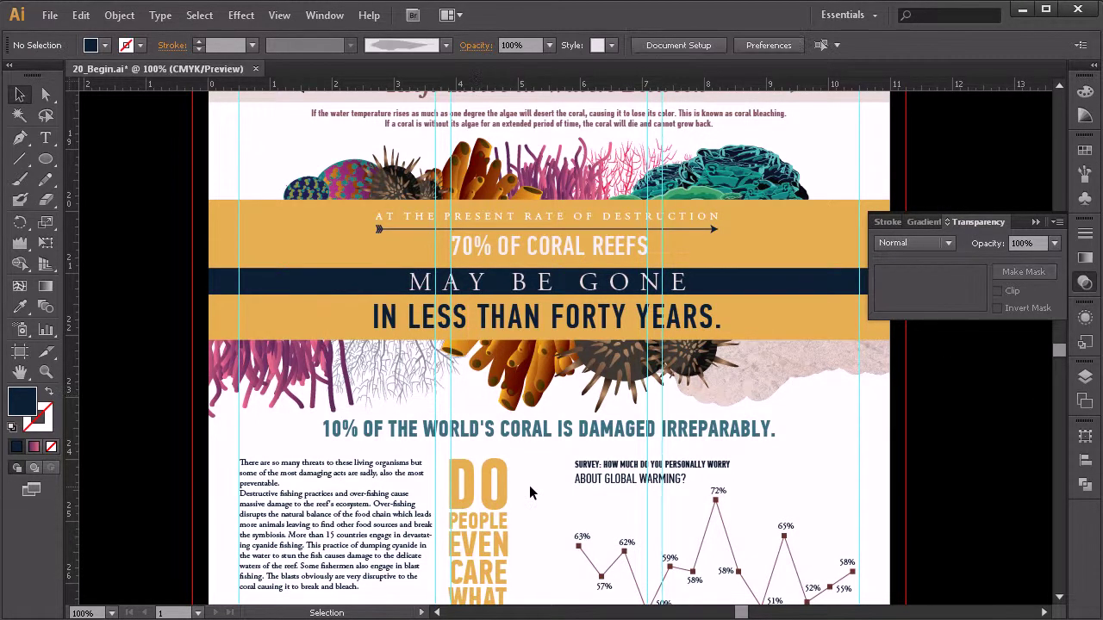
{"action": "left_click", "coordinate": [408, 379]}
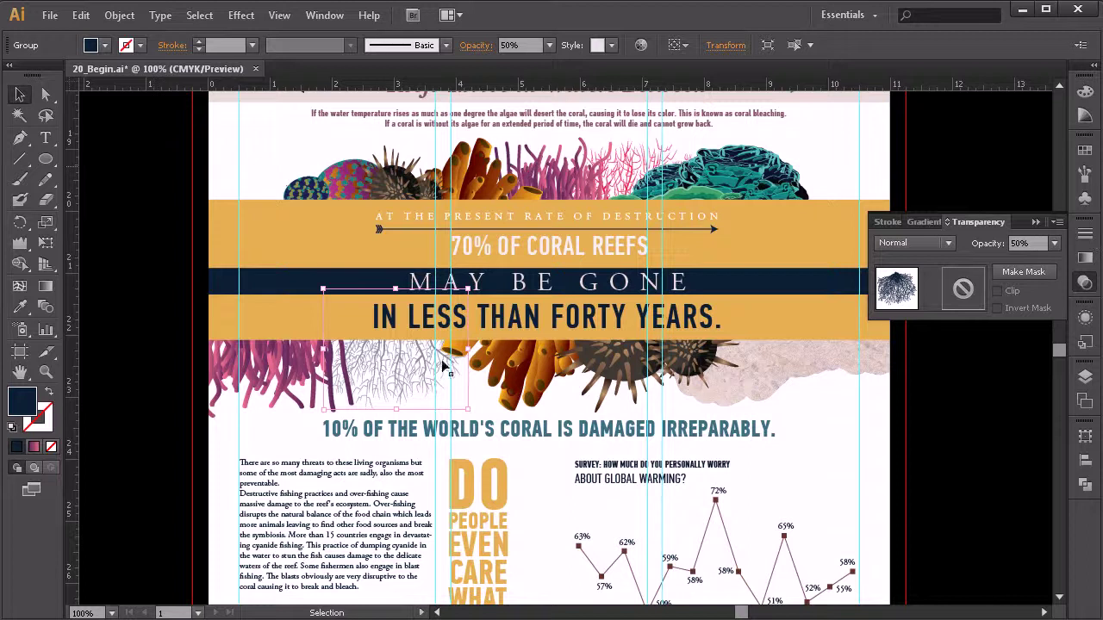
{"action": "left_click", "coordinate": [485, 399]}
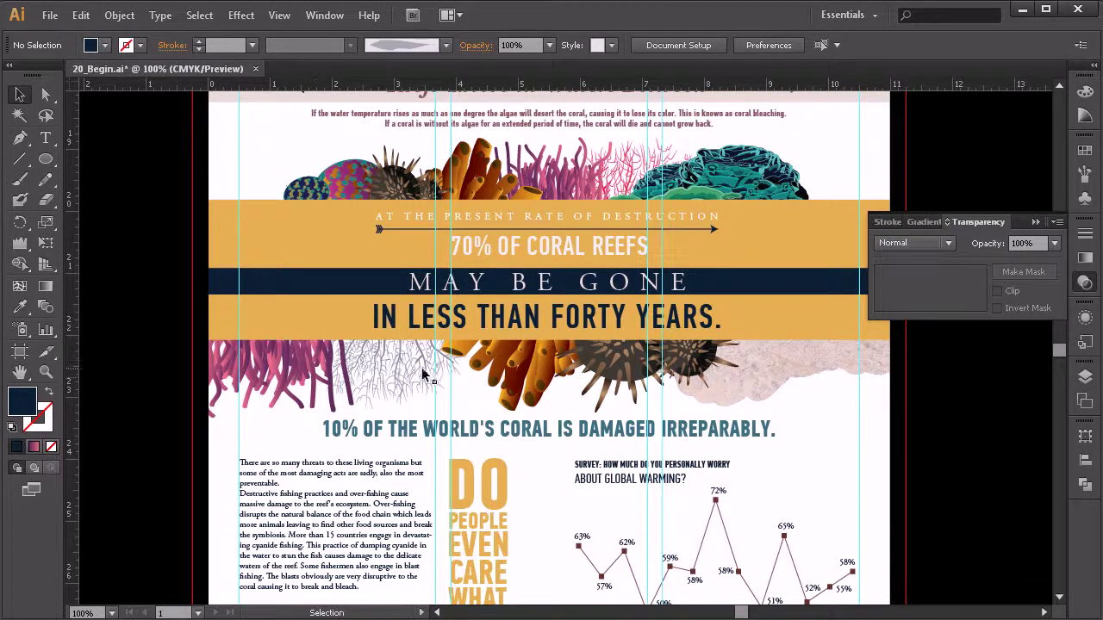
- Change the purple starting color of the hanging purple coral's linear gradient to the light tan swatch
{"action": "left_click", "coordinate": [300, 365]}
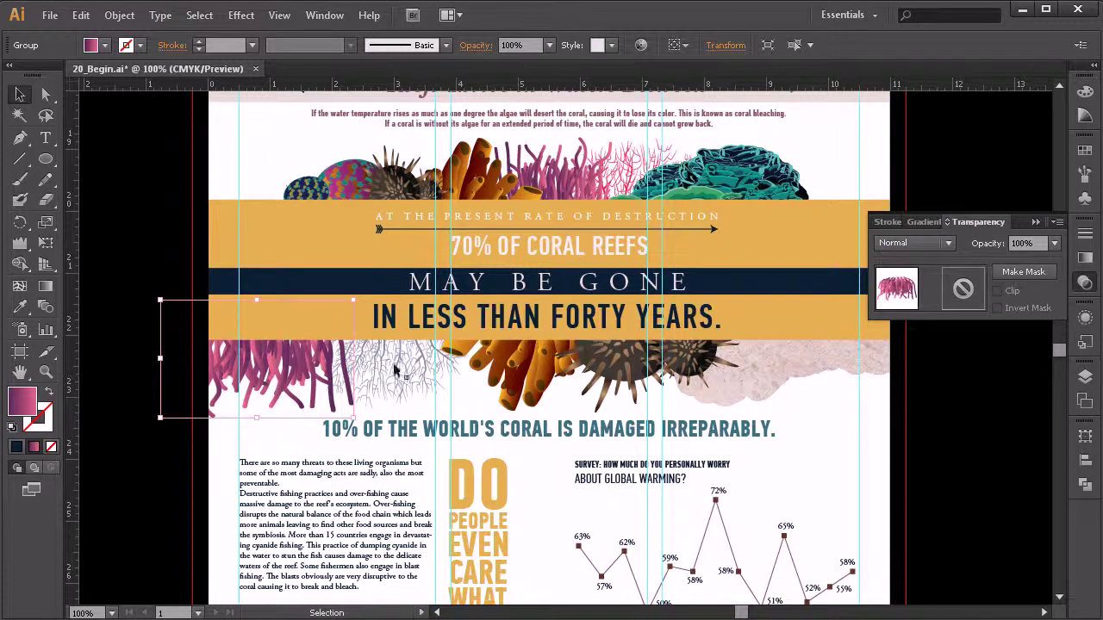
{"action": "left_click", "coordinate": [1086, 256]}
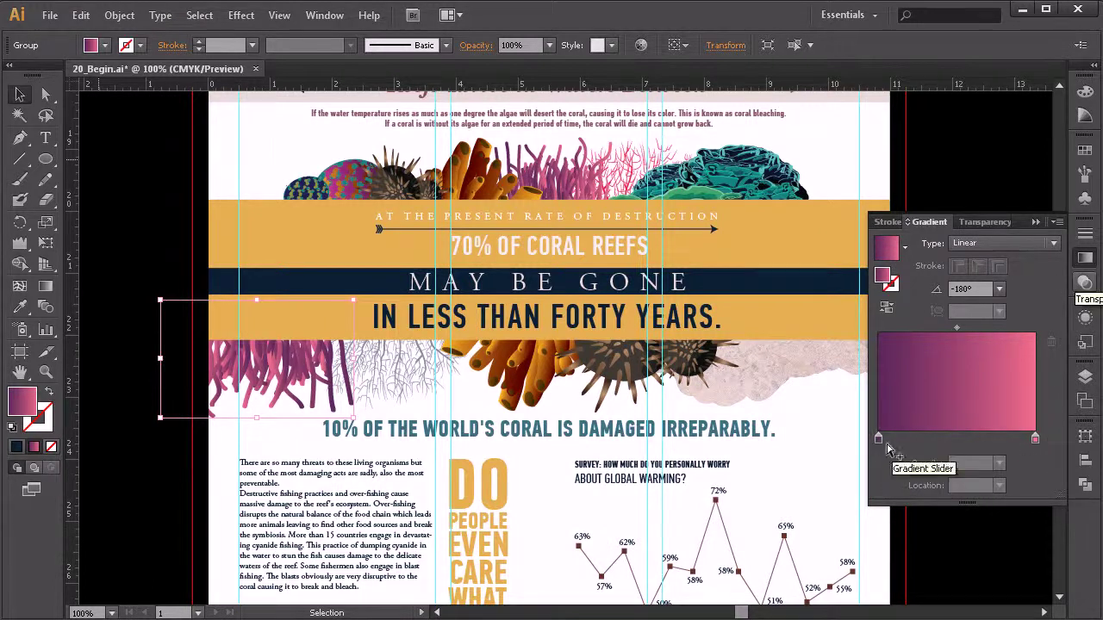
{"action": "left_click", "coordinate": [878, 440]}
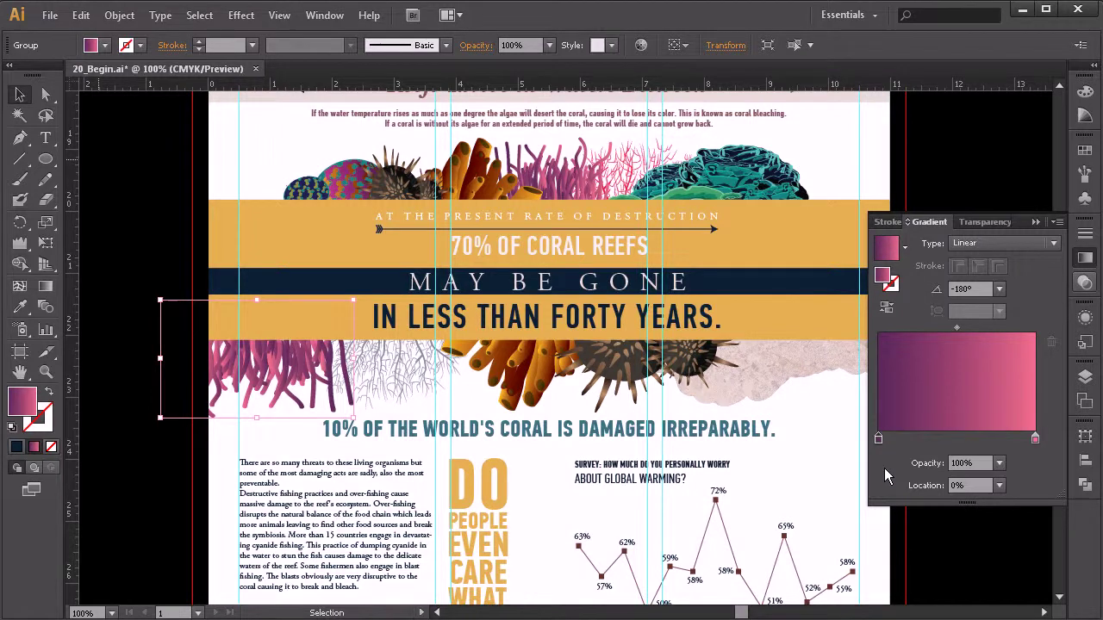
{"action": "double_click", "coordinate": [878, 439]}
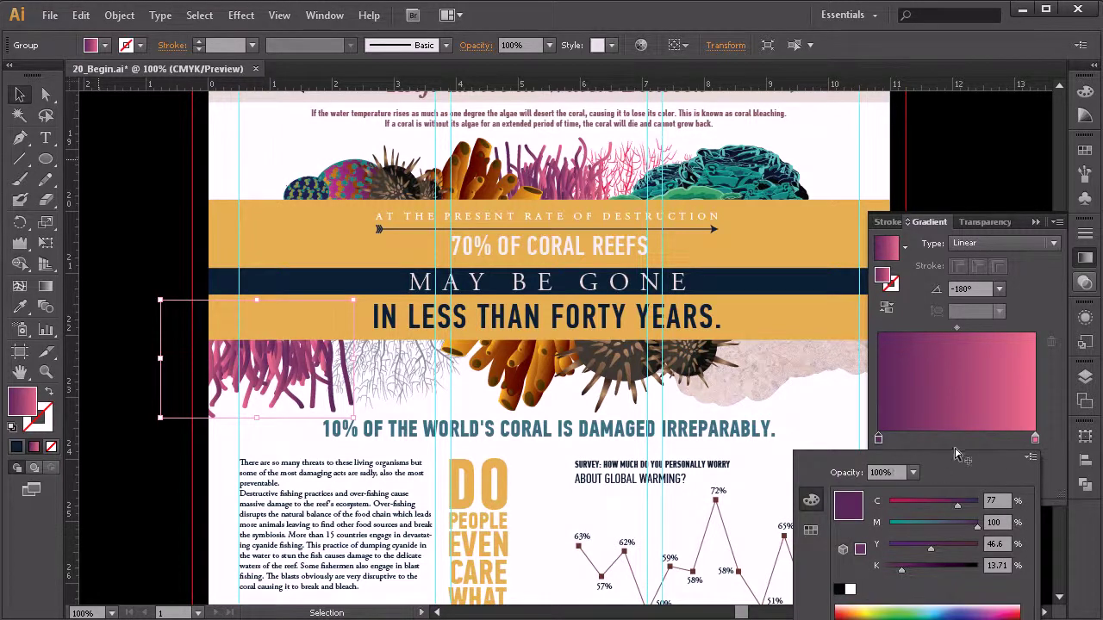
{"action": "left_click", "coordinate": [808, 530]}
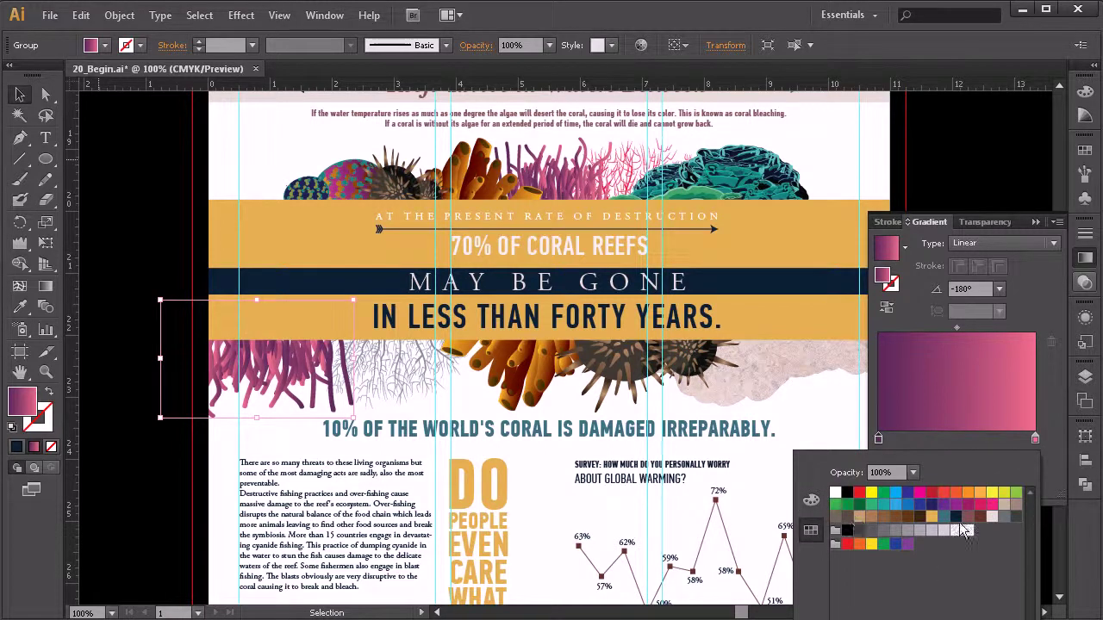
{"action": "left_click", "coordinate": [1002, 504]}
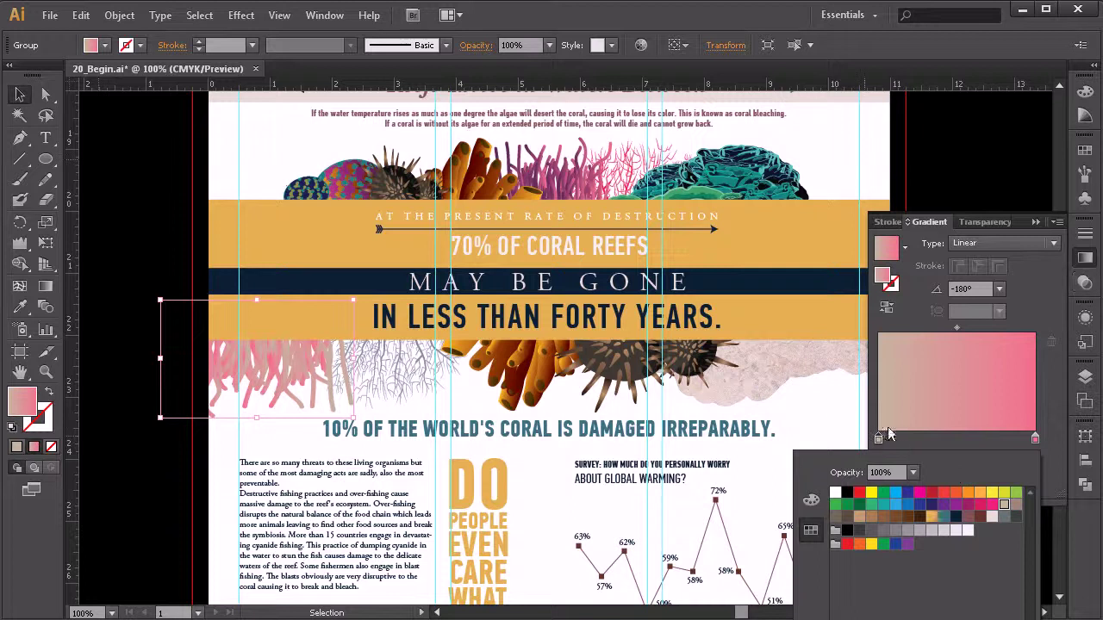
- Change the pink end color of the same hanging coral's gradient to the very pale pink swatch
{"action": "left_click", "coordinate": [1037, 441]}
{"action": "left_click", "coordinate": [1036, 441]}
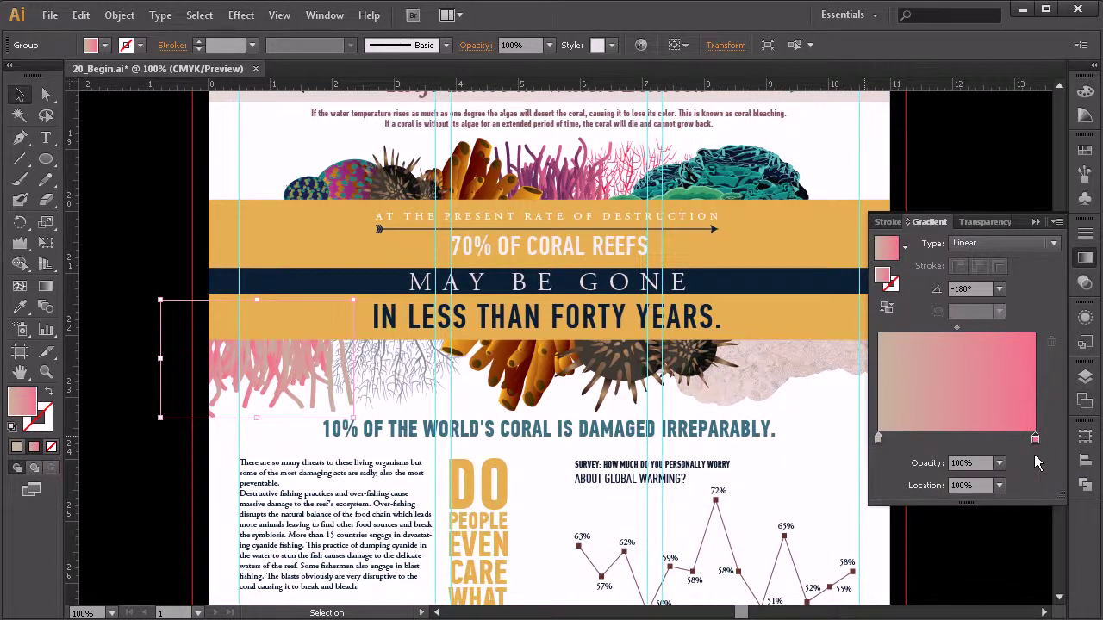
{"action": "double_click", "coordinate": [1035, 454]}
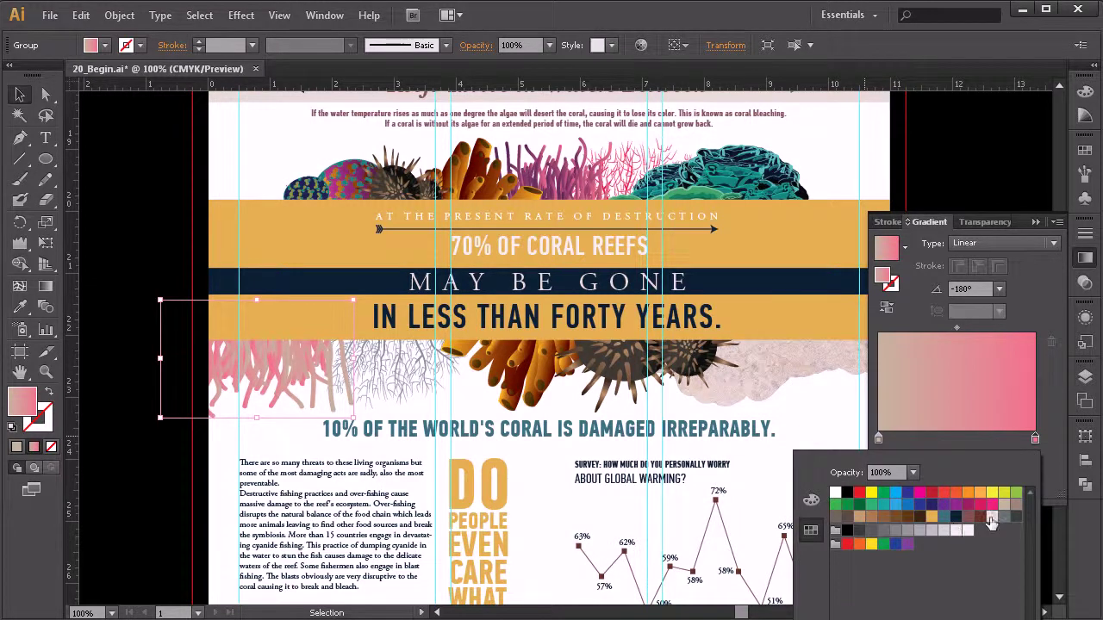
{"action": "left_click", "coordinate": [991, 517]}
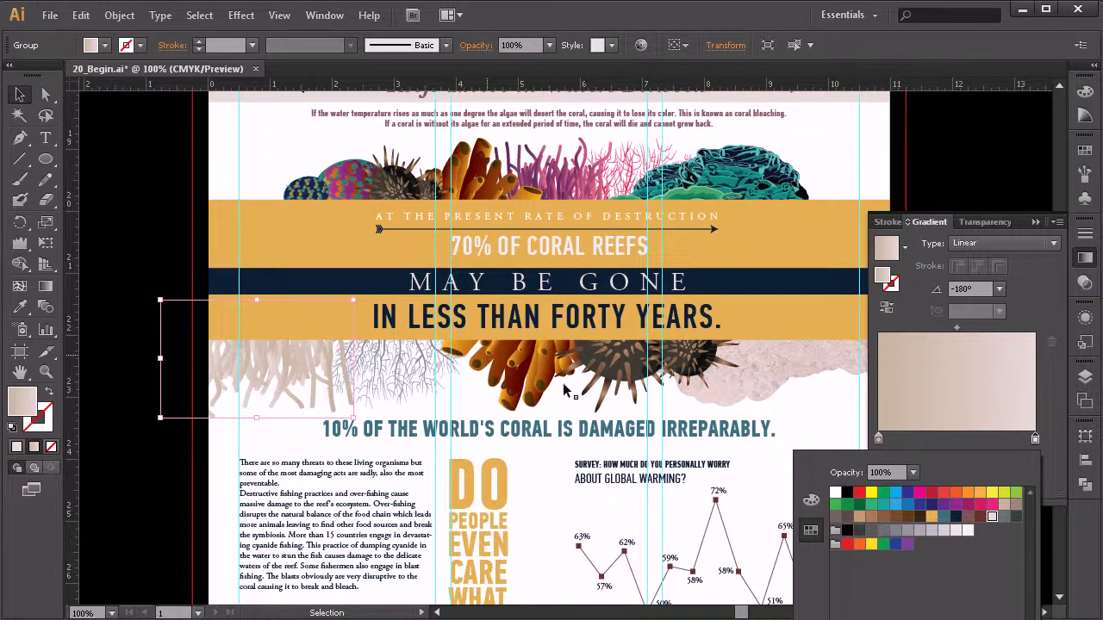
{"action": "left_click", "coordinate": [19, 98]}
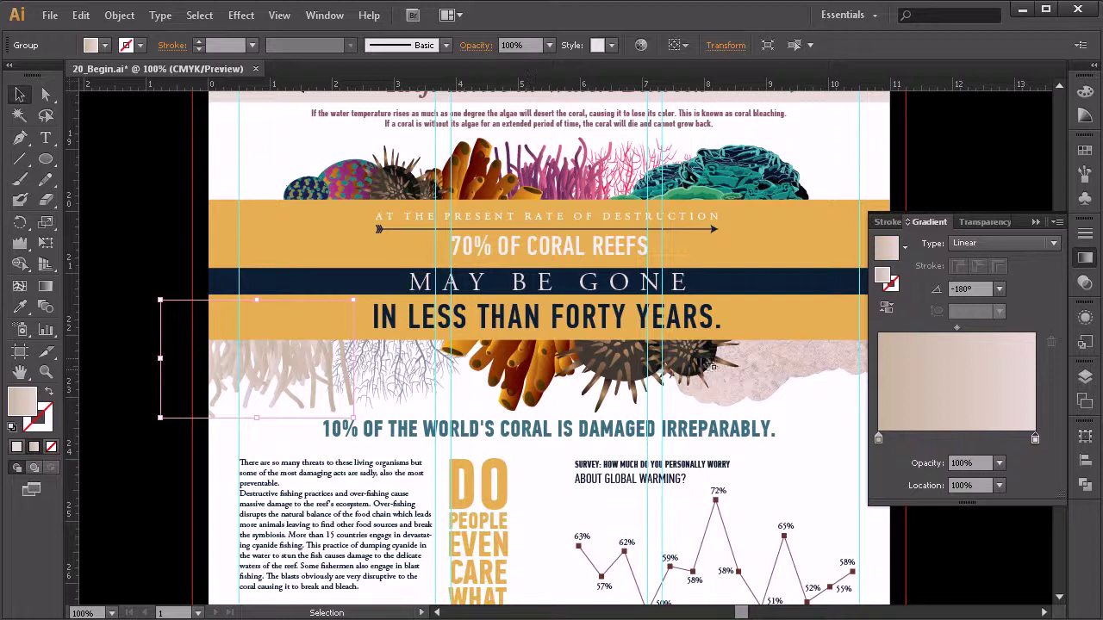
- Change the dark brown end color of the large hanging sea urchin's inner spine gradient to the light tan swatch
{"action": "double_click", "coordinate": [633, 396]}
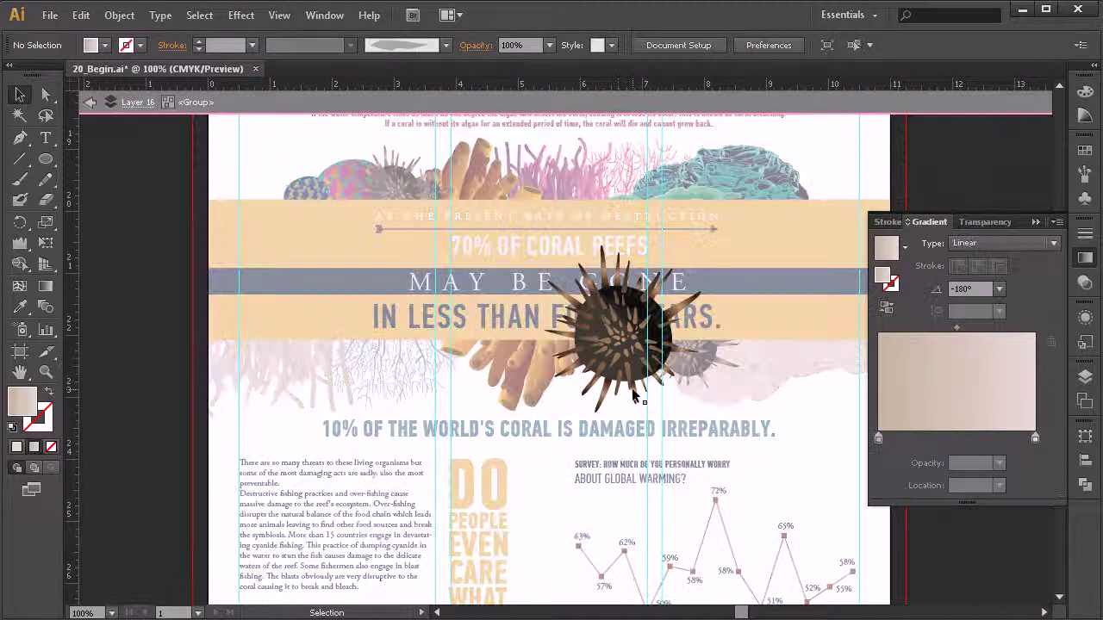
{"action": "left_click", "coordinate": [627, 329]}
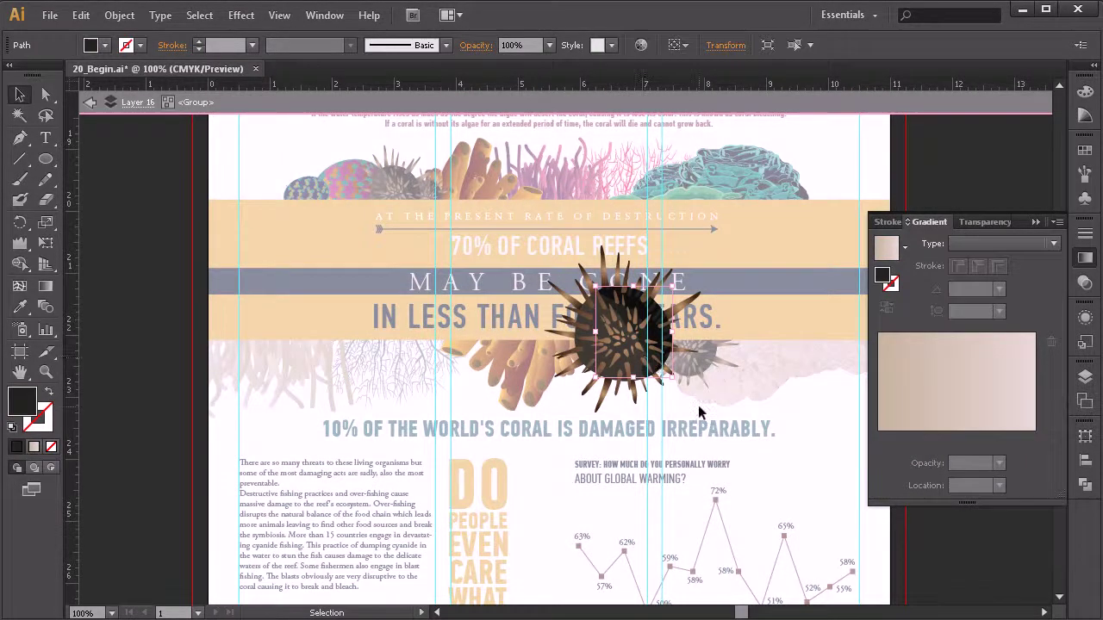
{"action": "mouse_move", "coordinate": [634, 344]}
{"action": "left_mouse_down"}
{"action": "mouse_move", "coordinate": [690, 387]}
{"action": "mouse_move", "coordinate": [619, 343]}
{"action": "left_mouse_up"}
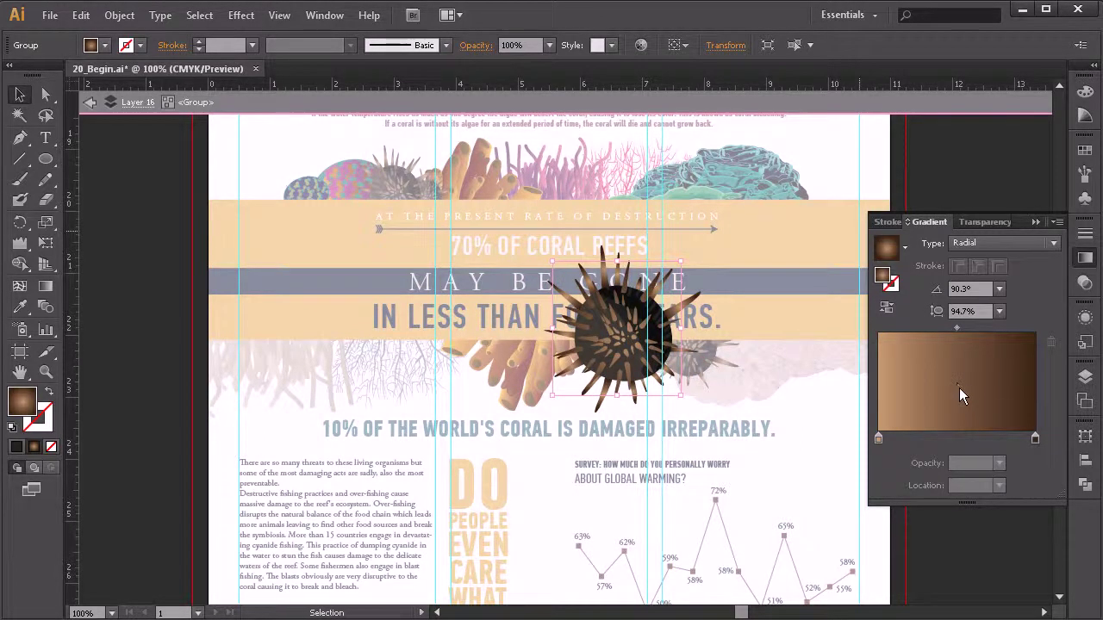
{"action": "left_click", "coordinate": [1034, 439]}
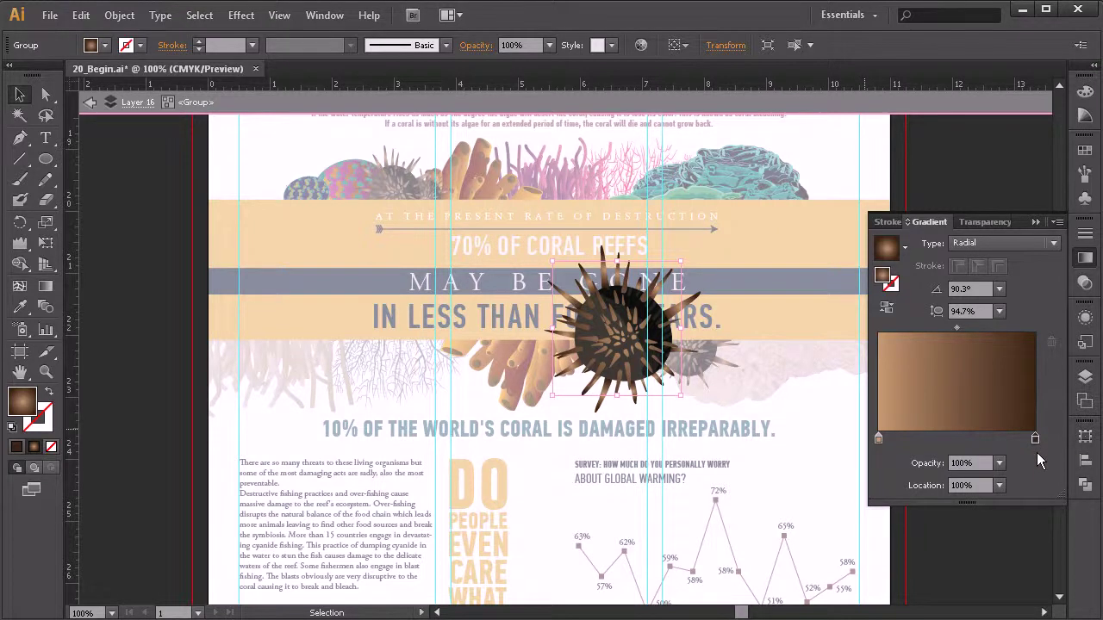
{"action": "double_click", "coordinate": [1035, 439]}
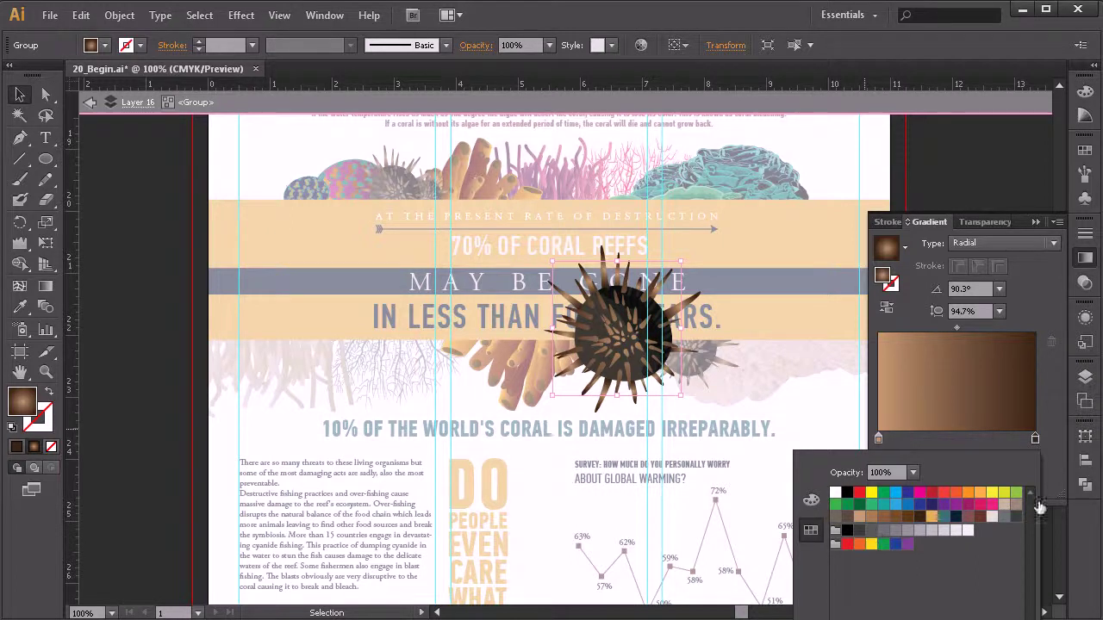
{"action": "left_click", "coordinate": [1004, 506]}
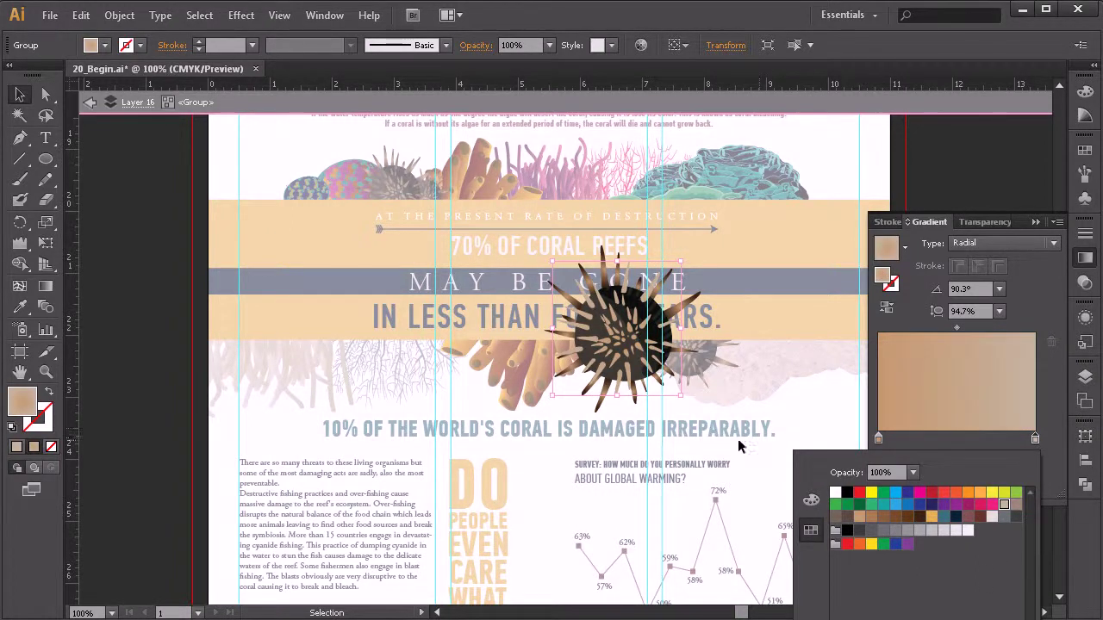
{"action": "left_click", "coordinate": [737, 468]}
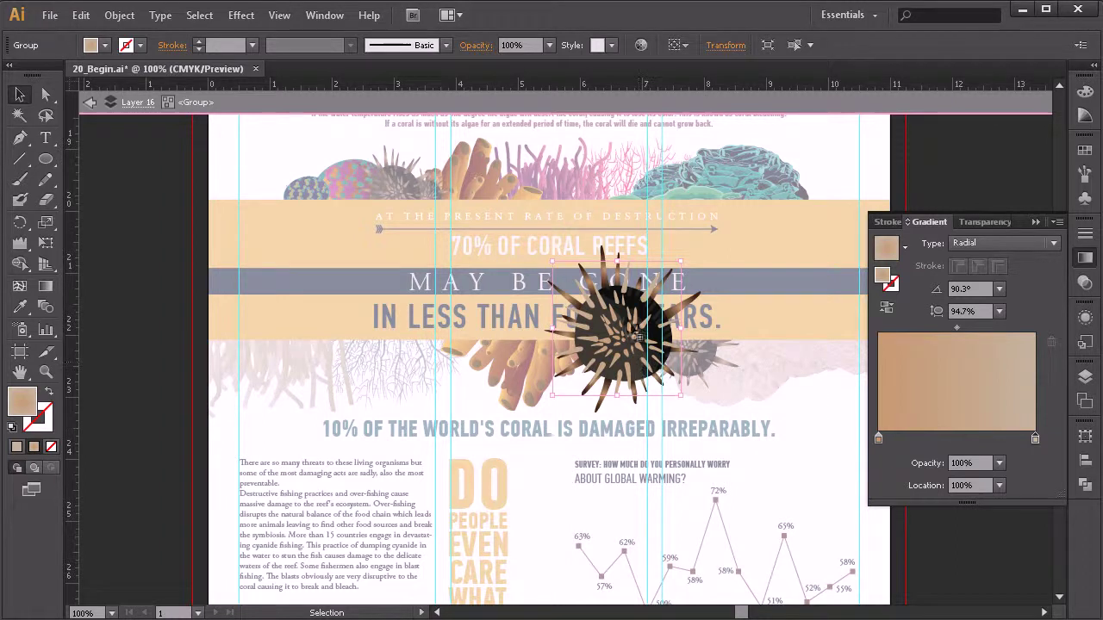
- Try the medium brown and tan swatches as the fill of the large hanging urchin's round body
{"action": "double_click", "coordinate": [605, 341]}
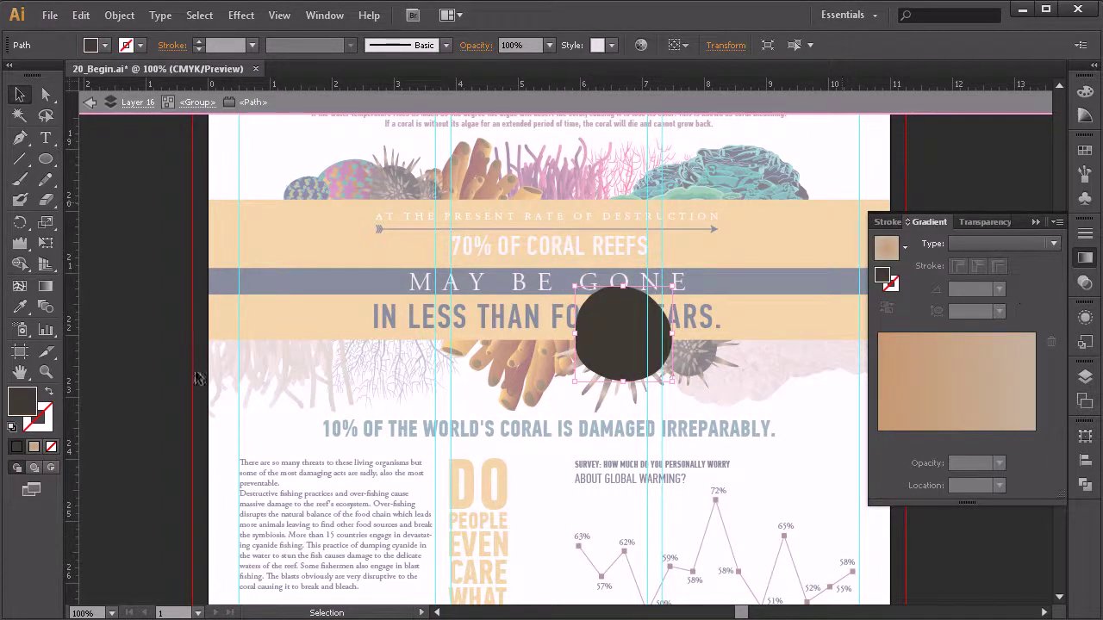
{"action": "left_click", "coordinate": [1085, 149]}
{"action": "left_click", "coordinate": [966, 181]}
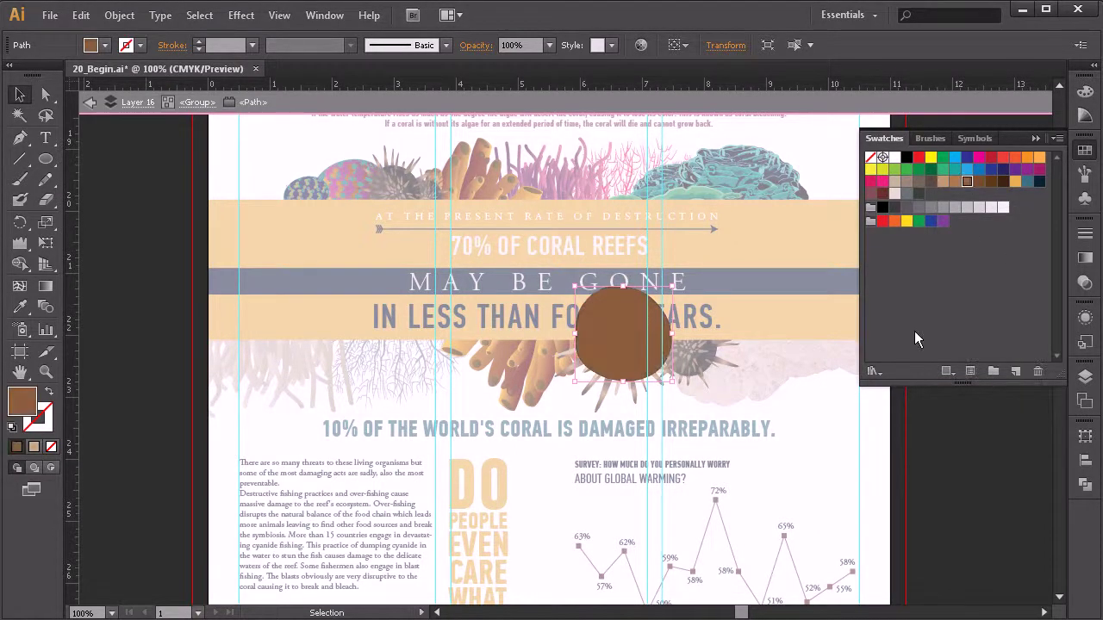
{"action": "left_click", "coordinate": [942, 180]}
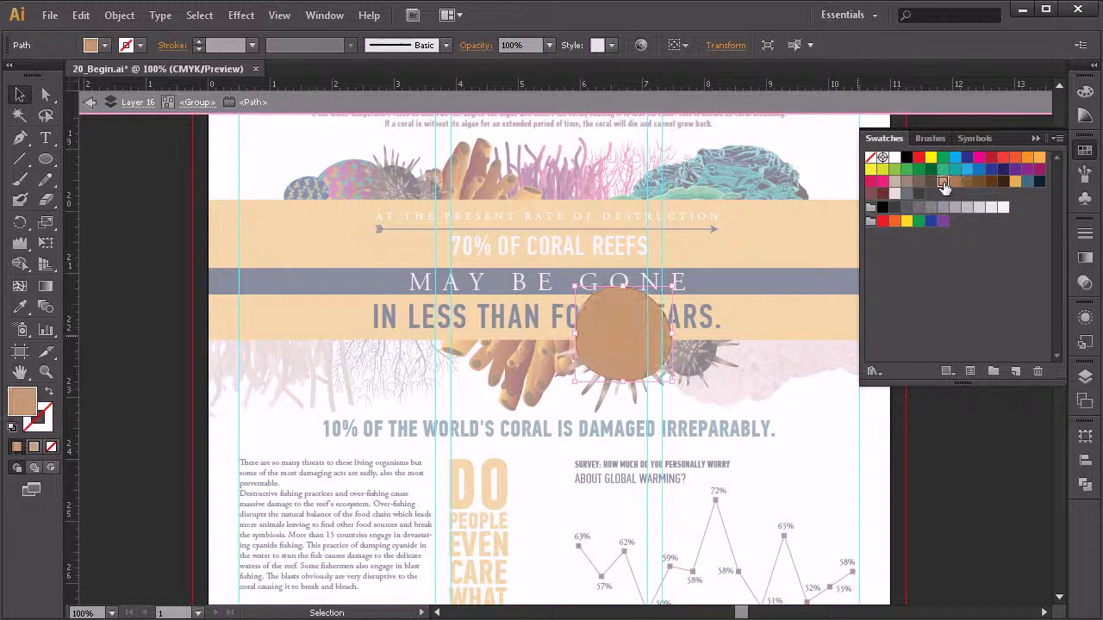
{"action": "left_click", "coordinate": [775, 441]}
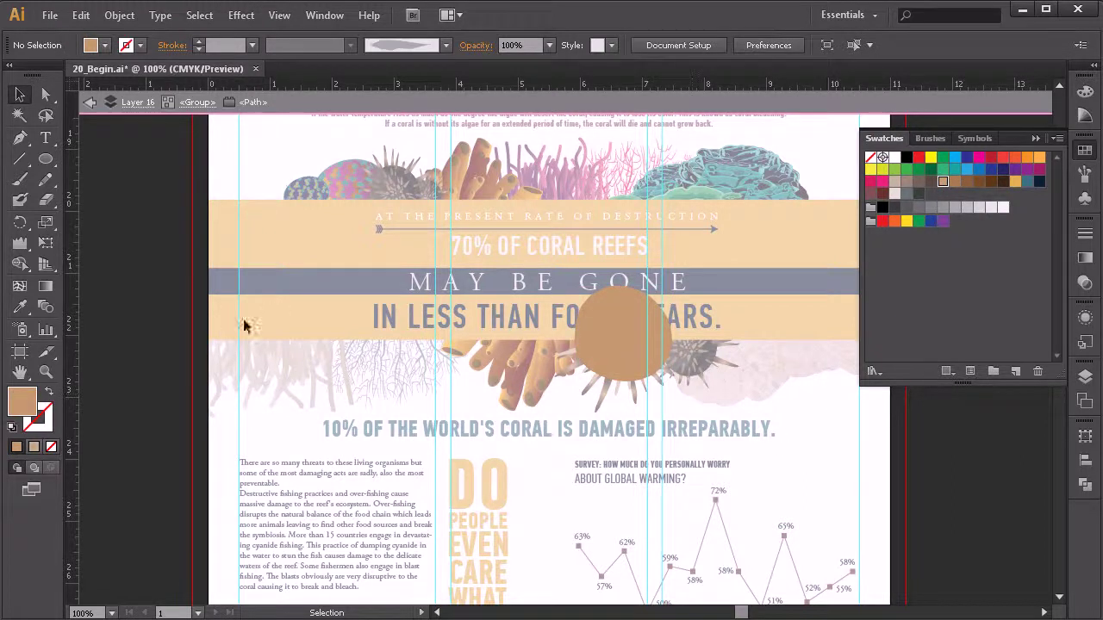
{"action": "left_click", "coordinate": [90, 102]}
{"action": "left_click", "coordinate": [90, 102]}
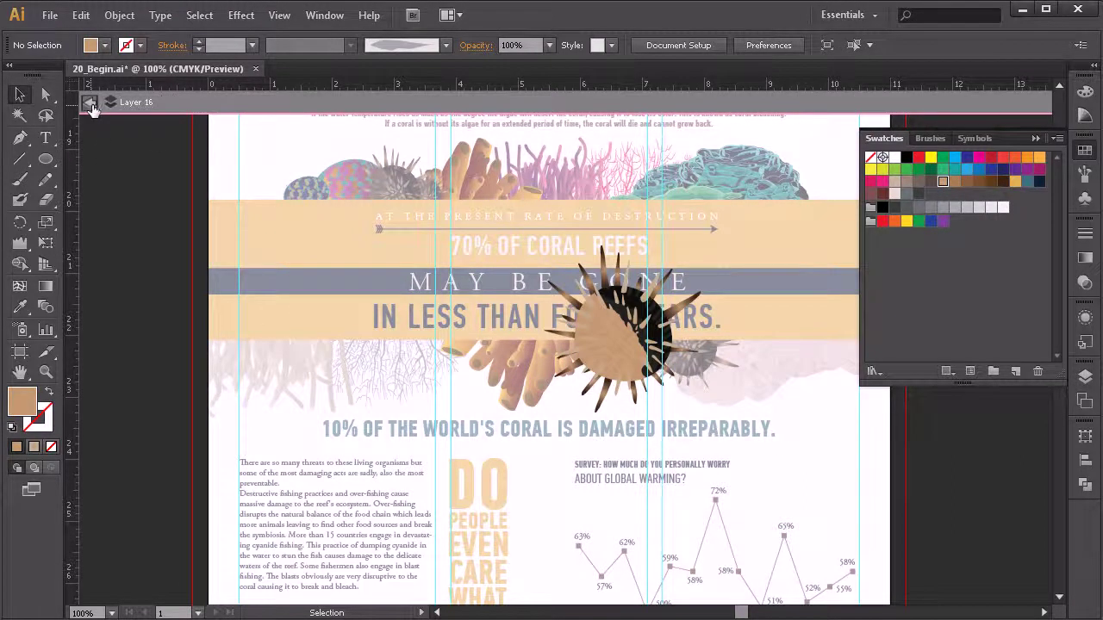
- Recolor the large hanging urchin's round body with the very pale pink swatch and leave isolation mode
{"action": "scroll", "coordinate": [650, 319], "scroll_direction": "up", "scroll_amount": 1}
{"action": "scroll", "coordinate": [652, 323], "scroll_direction": "up", "scroll_amount": 2}
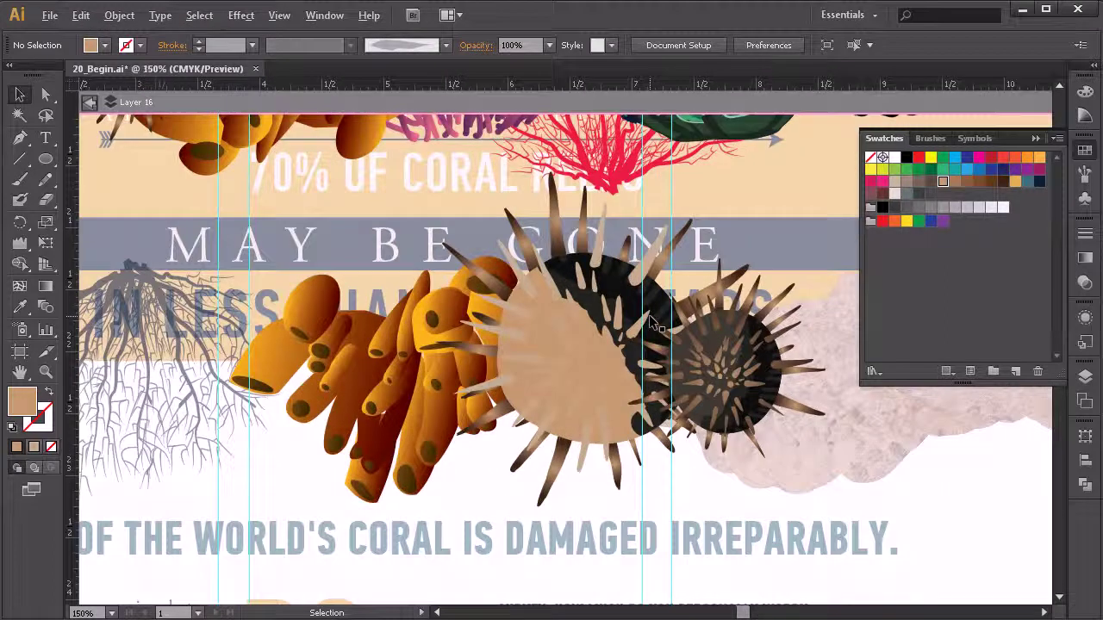
{"action": "left_click", "coordinate": [483, 336]}
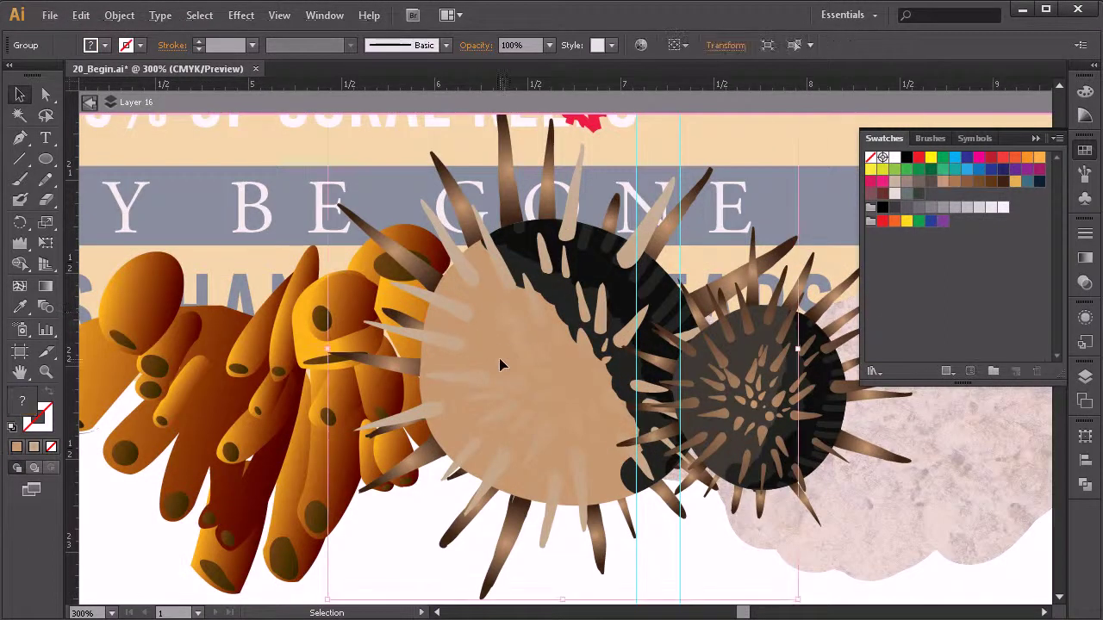
{"action": "double_click", "coordinate": [493, 347]}
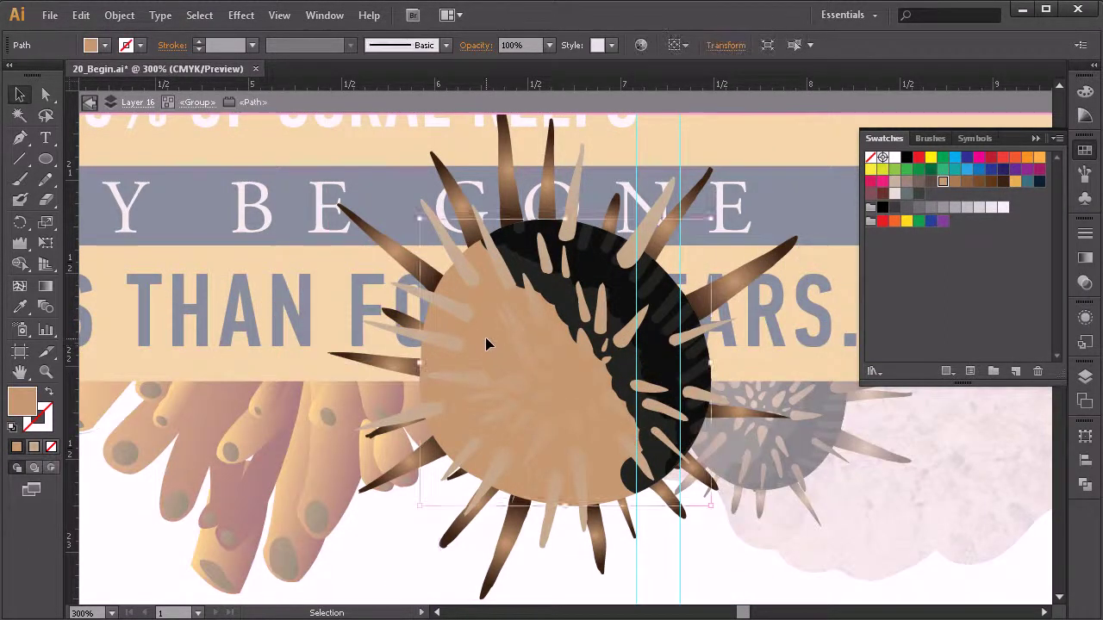
{"action": "double_click", "coordinate": [488, 340]}
{"action": "left_click", "coordinate": [896, 183]}
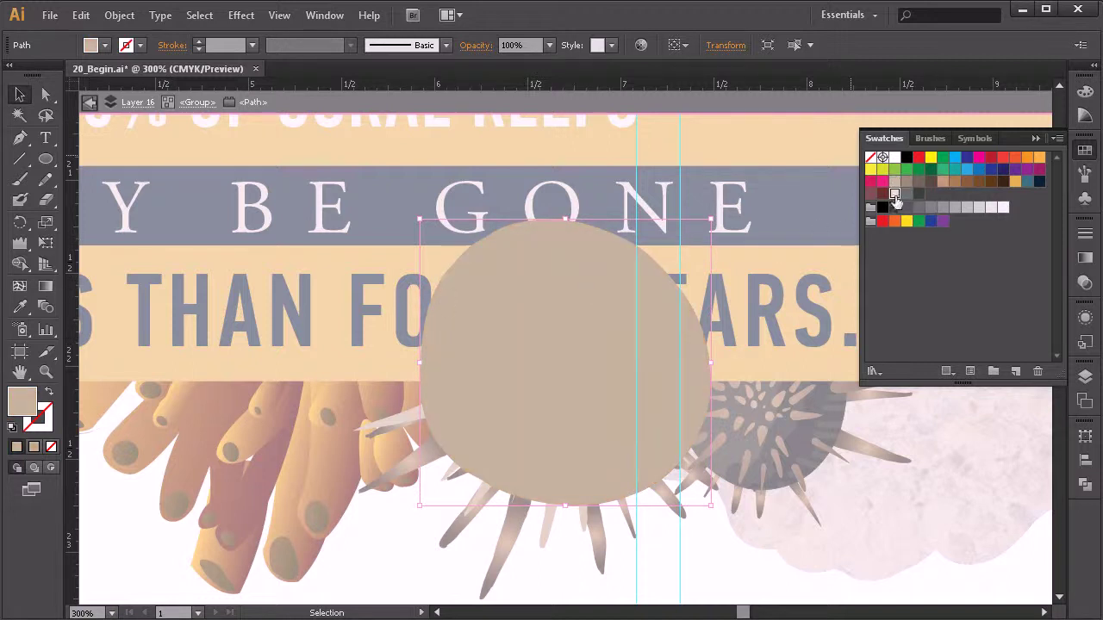
{"action": "left_click", "coordinate": [896, 197]}
{"action": "left_click", "coordinate": [291, 253]}
{"action": "left_click", "coordinate": [91, 103]}
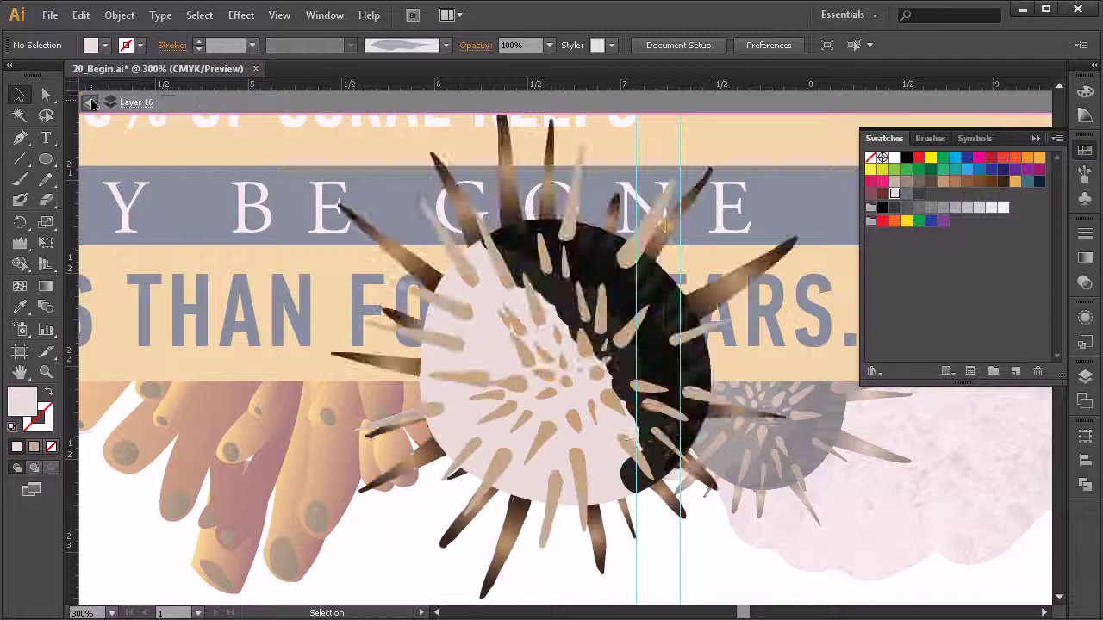
{"action": "left_click", "coordinate": [91, 104]}
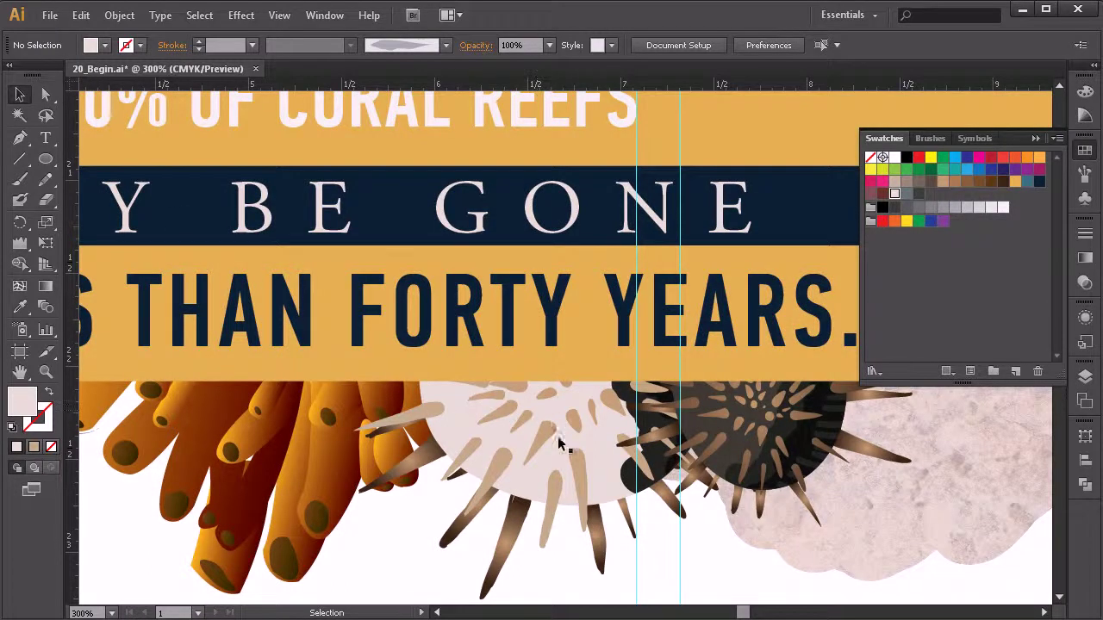
- Recolor the dark inner shadow shape on the large hanging urchin with the light taupe swatch
{"action": "left_click", "coordinate": [656, 491]}
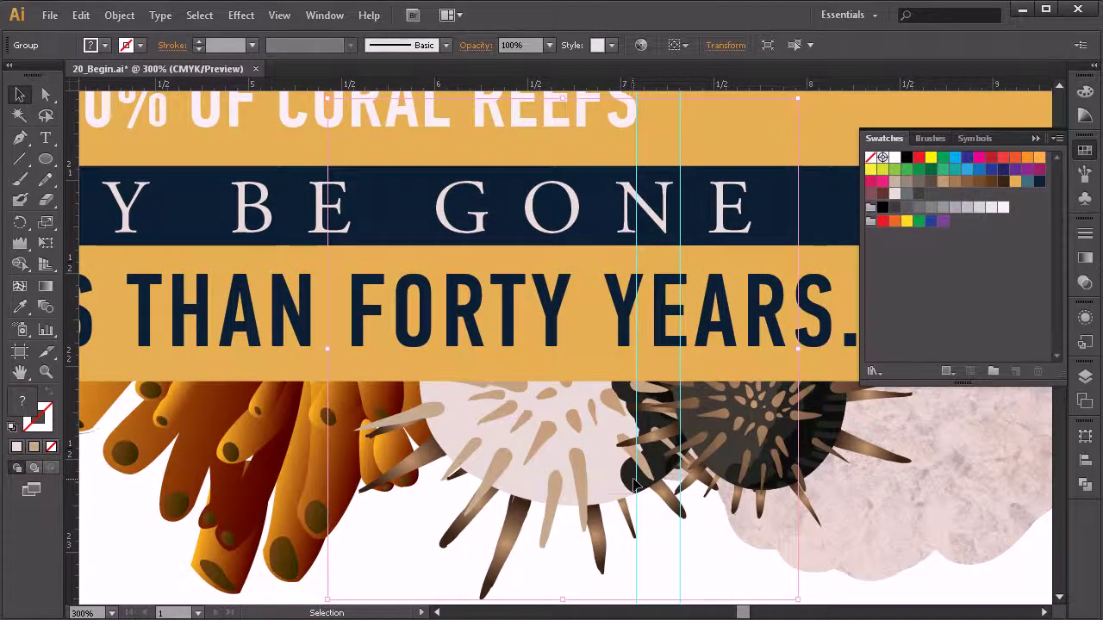
{"action": "double_click", "coordinate": [635, 485]}
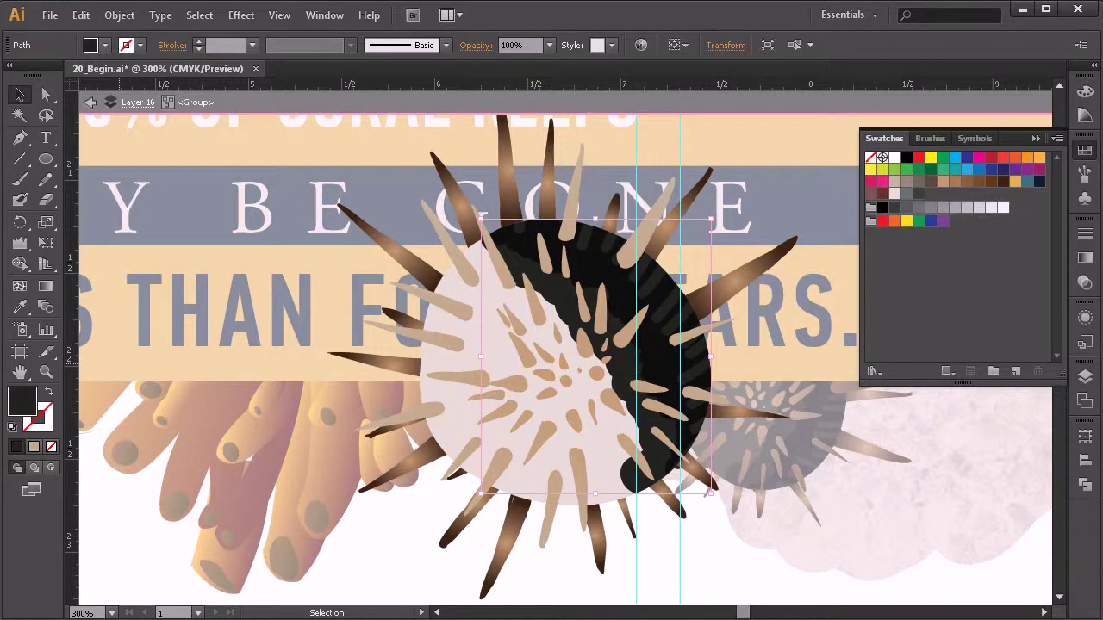
{"action": "left_click", "coordinate": [954, 181]}
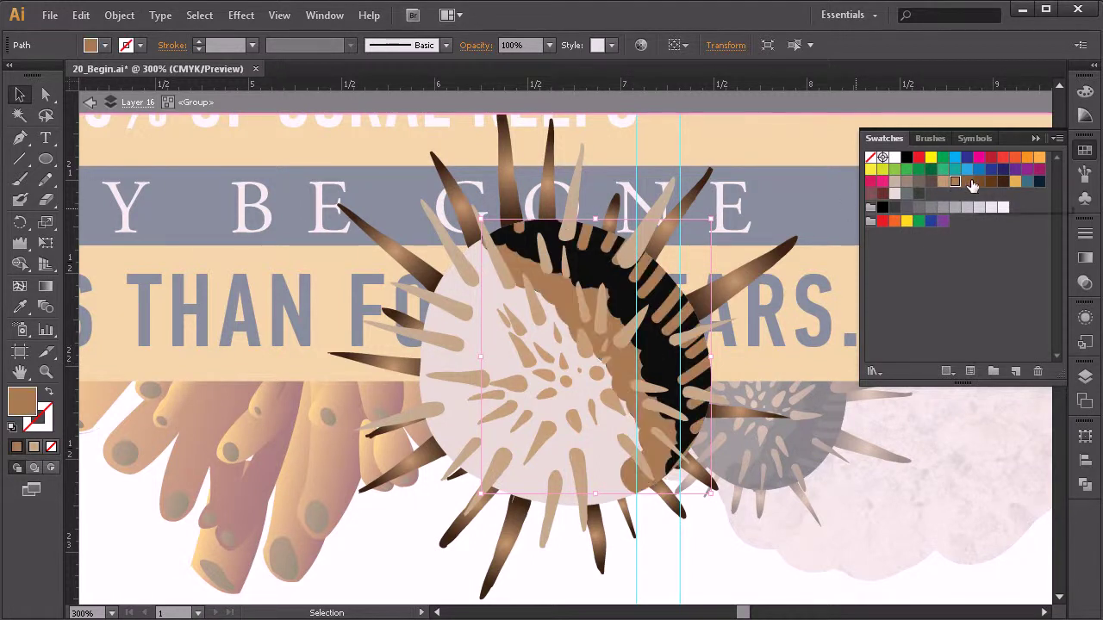
{"action": "left_click", "coordinate": [968, 181]}
{"action": "left_click", "coordinate": [980, 181]}
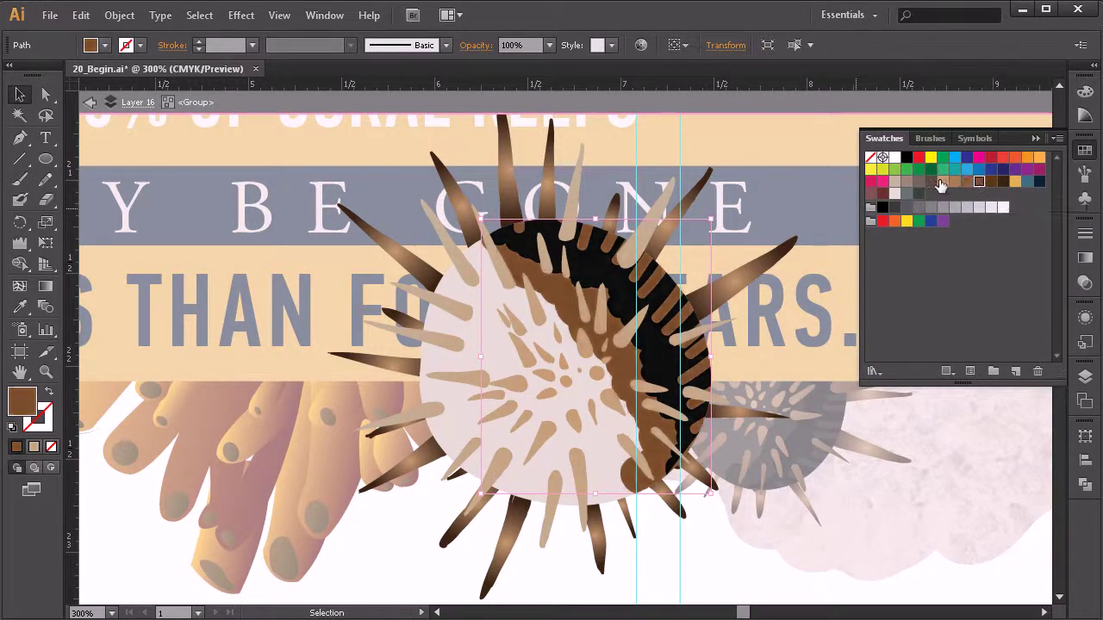
{"action": "left_click", "coordinate": [906, 183]}
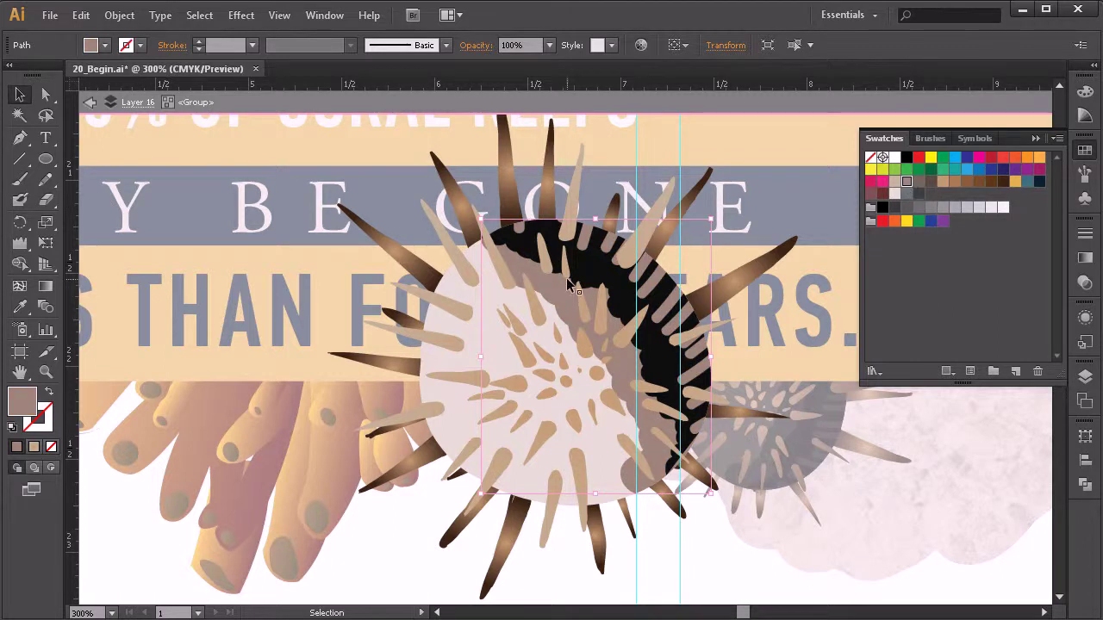
- Recolor the black outer crescent shadow on the same urchin with the dark grey-brown swatch
{"action": "double_click", "coordinate": [603, 286]}
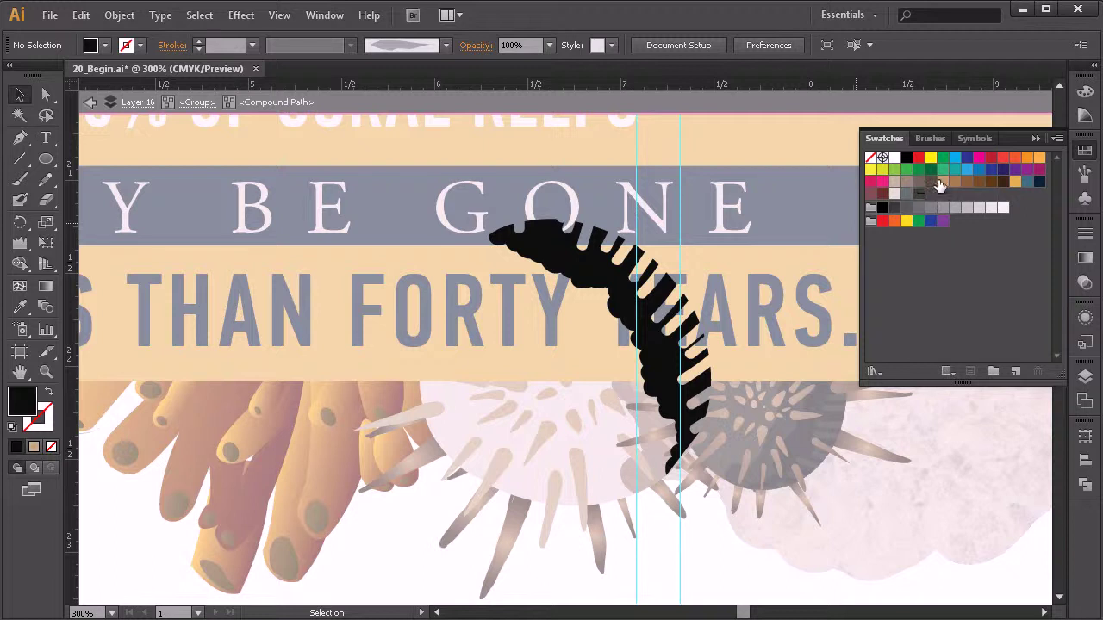
{"action": "left_click", "coordinate": [932, 183]}
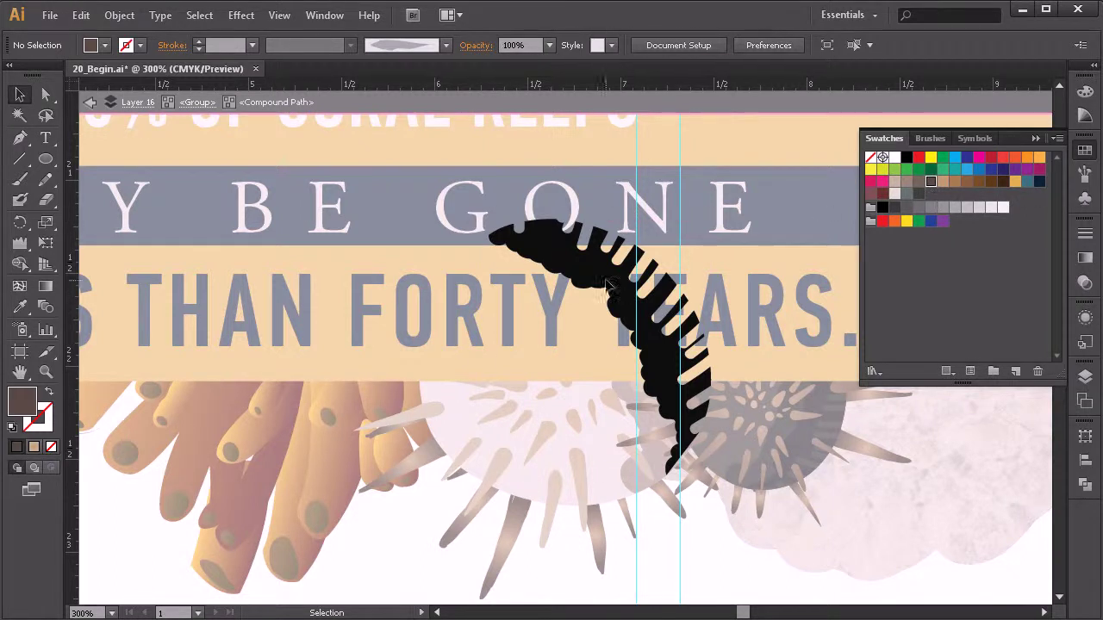
{"action": "left_click", "coordinate": [610, 293]}
{"action": "left_click", "coordinate": [931, 182]}
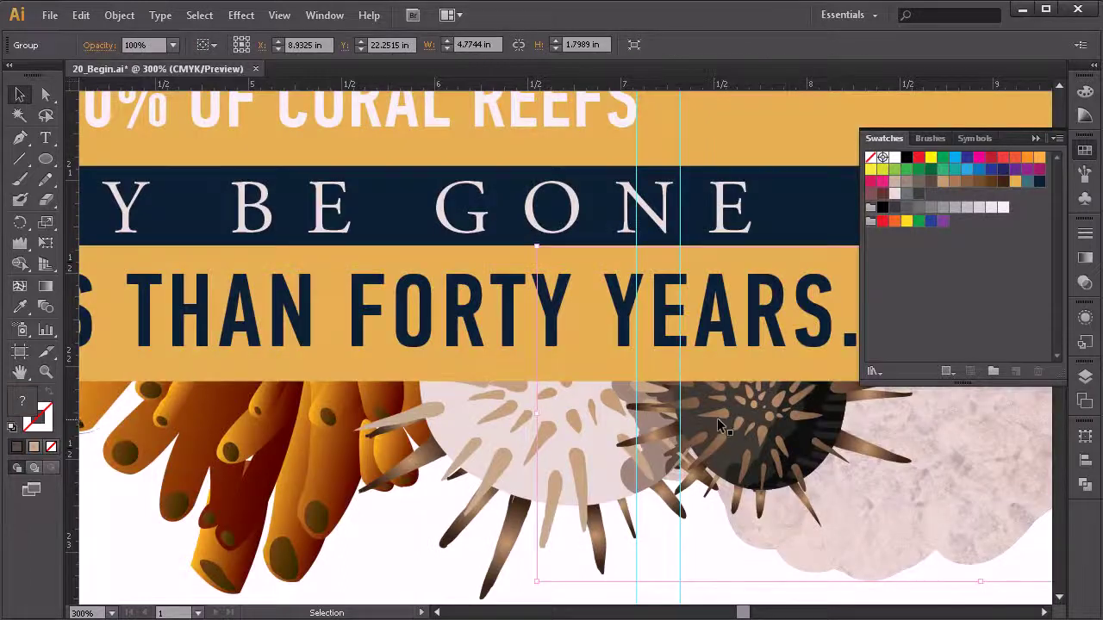
- Review the hanging coral row, the infographic sections beneath it and the source coral artwork beside the artboard
{"action": "scroll", "coordinate": [724, 413], "scroll_direction": "down", "scroll_amount": 2}
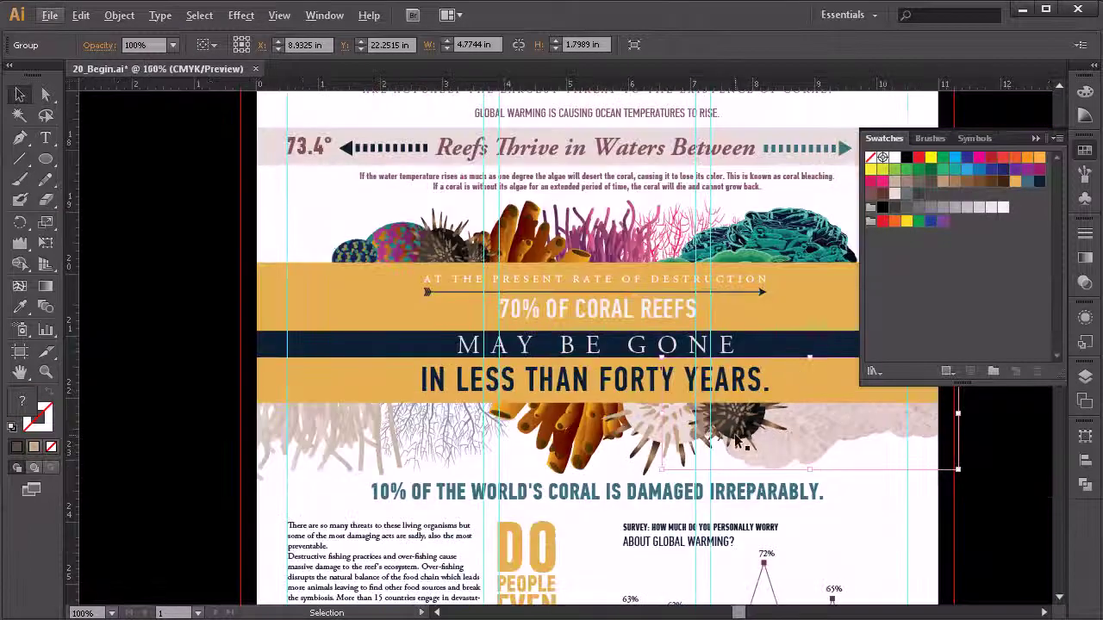
{"action": "scroll", "coordinate": [776, 410], "scroll_direction": "down", "scroll_amount": 1}
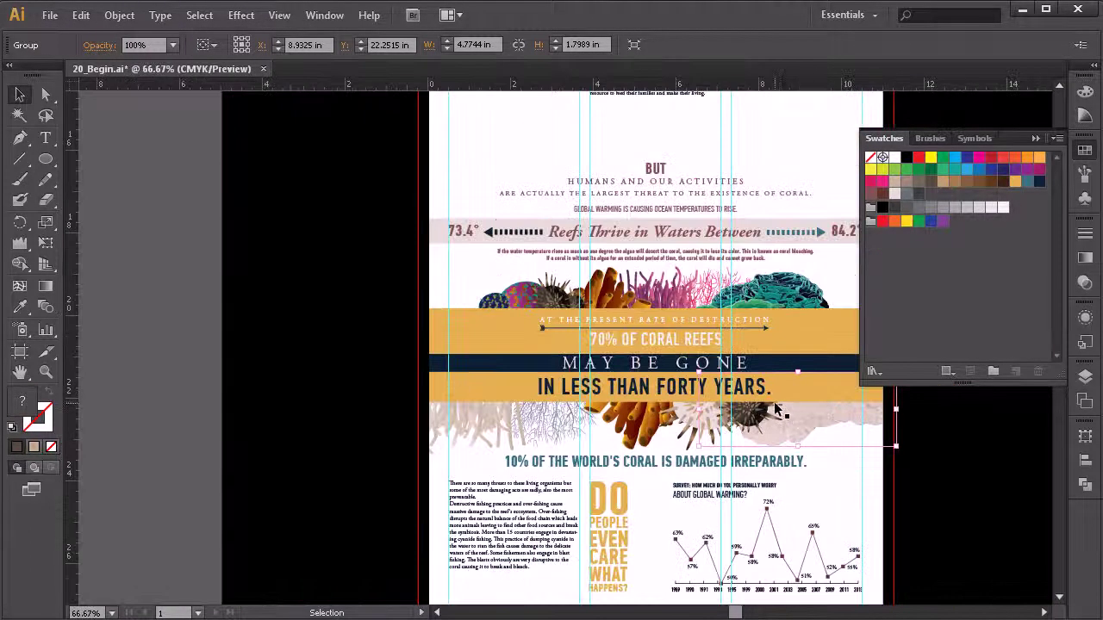
{"action": "left_click", "coordinate": [636, 427]}
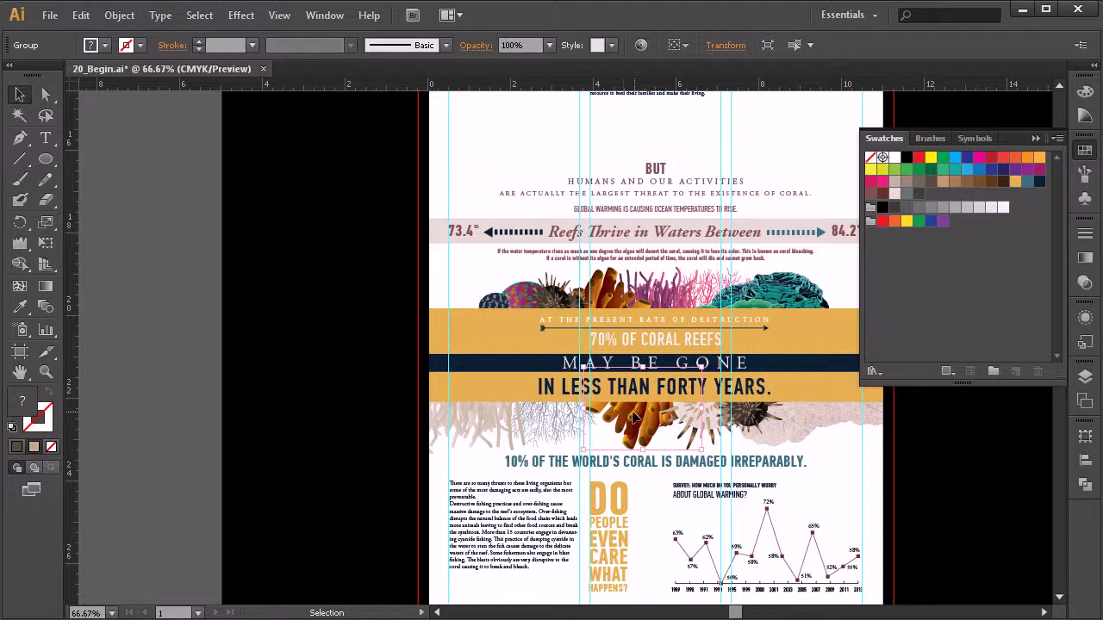
{"action": "scroll", "coordinate": [629, 417], "scroll_direction": "down", "scroll_amount": 7}
{"action": "scroll", "coordinate": [722, 390], "scroll_direction": "down", "scroll_amount": 7}
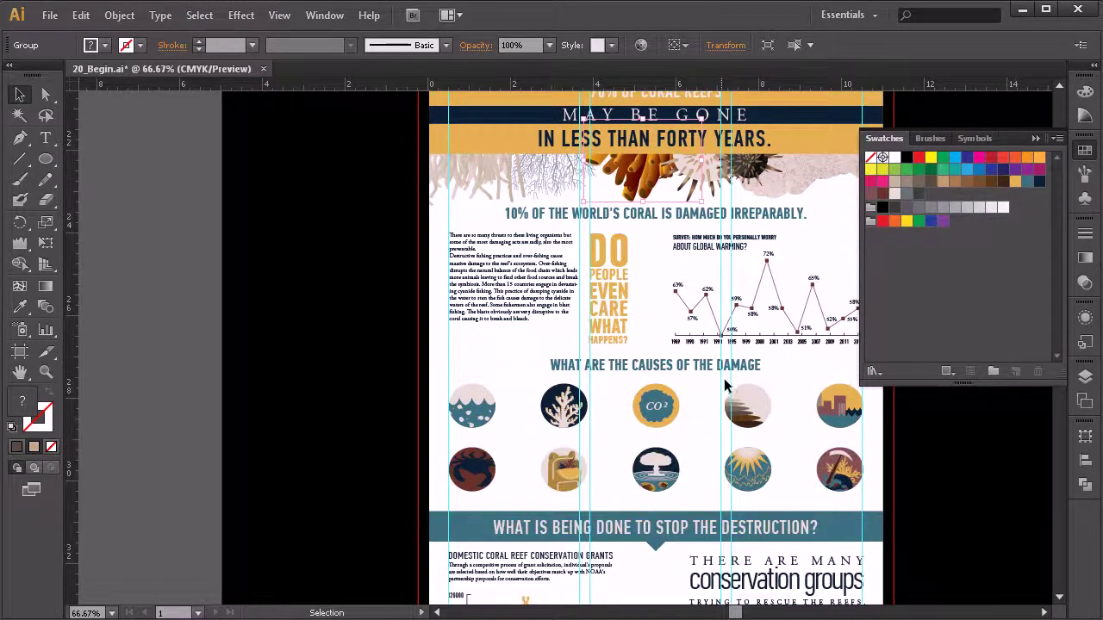
{"action": "left_click", "coordinate": [950, 415]}
{"action": "left_click_drag", "start_coordinate": [935, 435], "coordinate": [551, 431]}
{"action": "key", "text": "z"}
{"action": "left_click", "coordinate": [520, 233], "text": "alt"}
{"action": "left_click", "coordinate": [596, 222], "text": "alt"}
{"action": "left_click", "coordinate": [687, 382], "text": "alt"}
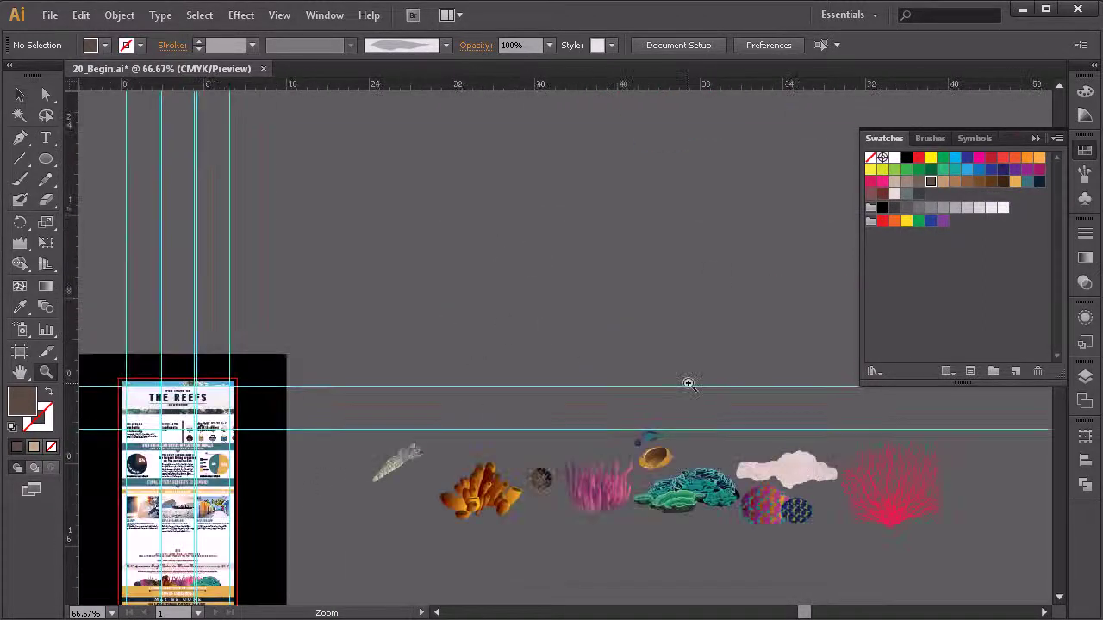
{"action": "left_click", "coordinate": [553, 364], "text": "alt"}
{"action": "left_click", "coordinate": [574, 342], "text": "alt"}
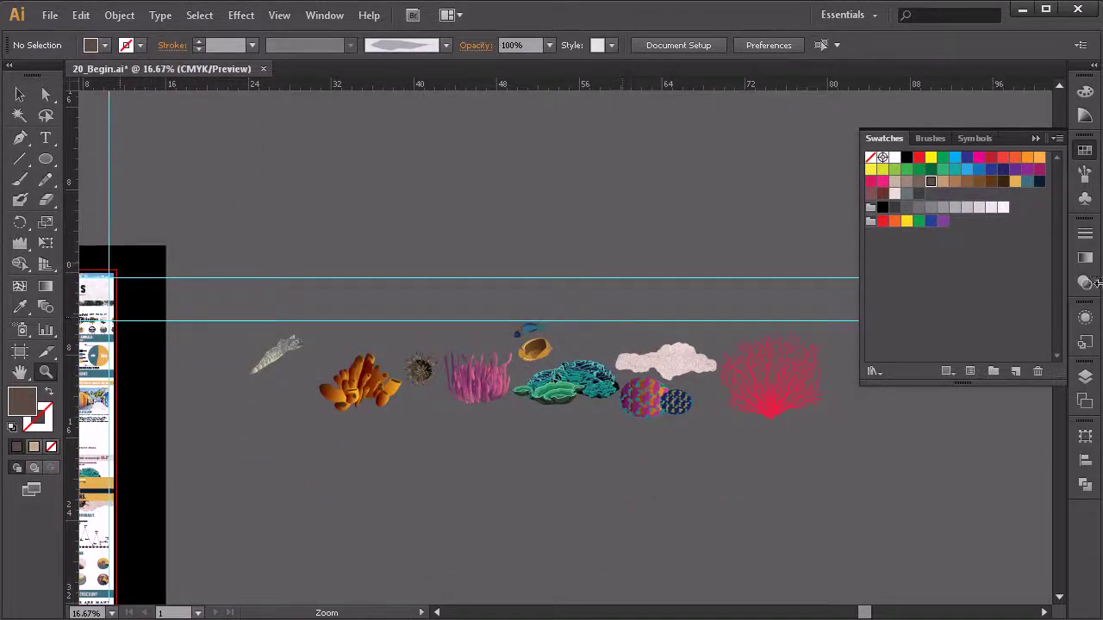
- Collapse Layer 16 in the layer list and add a new layer directly above it
{"action": "left_click", "coordinate": [1085, 377]}
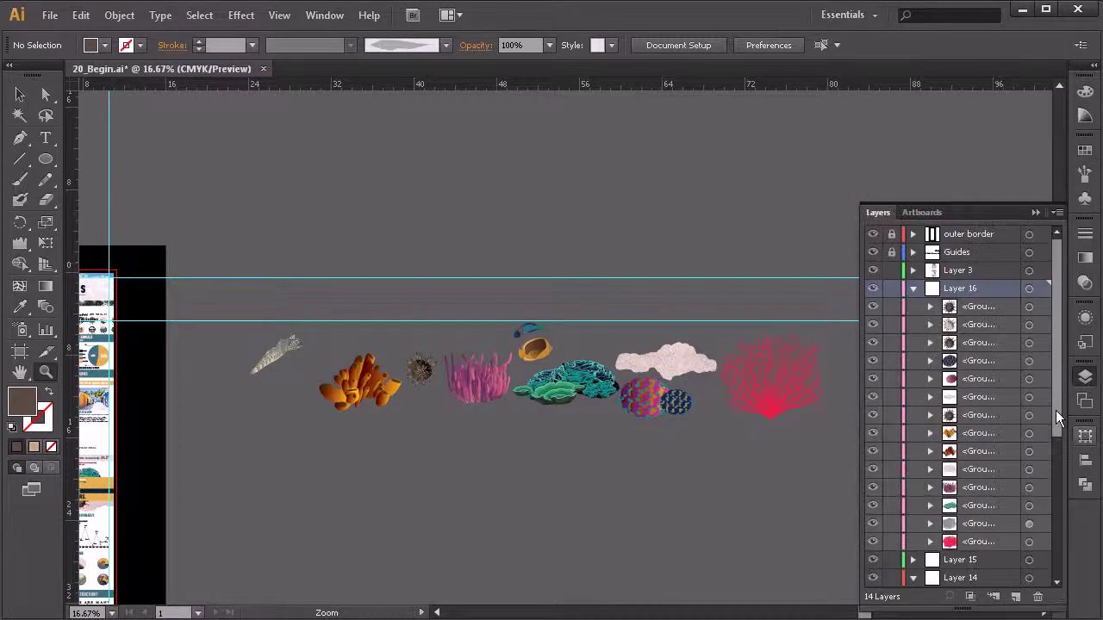
{"action": "left_click", "coordinate": [913, 287]}
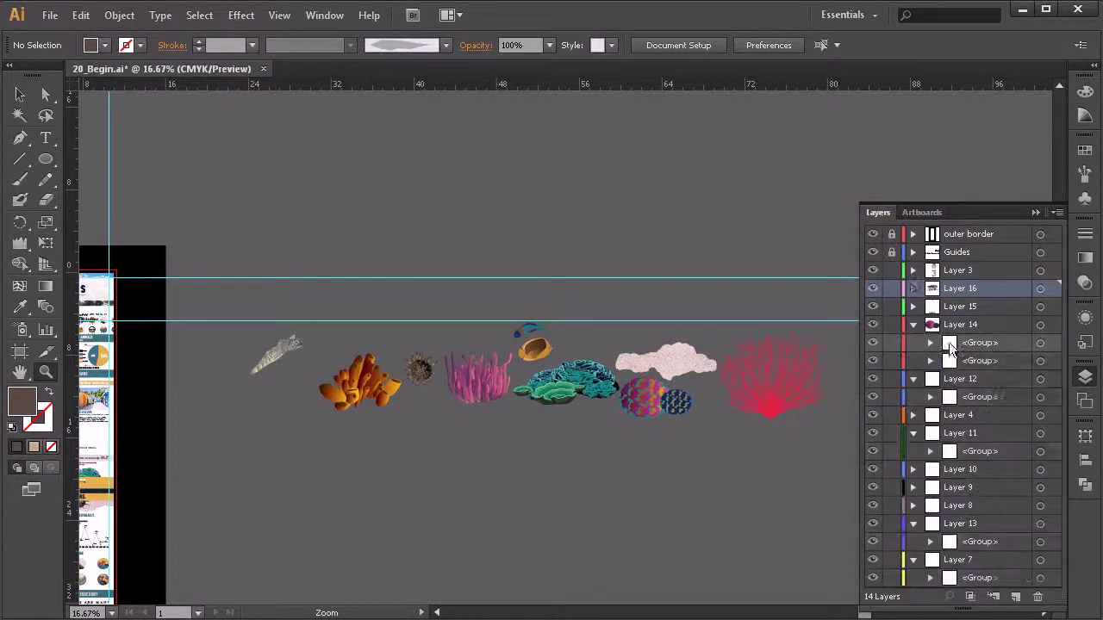
{"action": "left_click", "coordinate": [1017, 596]}
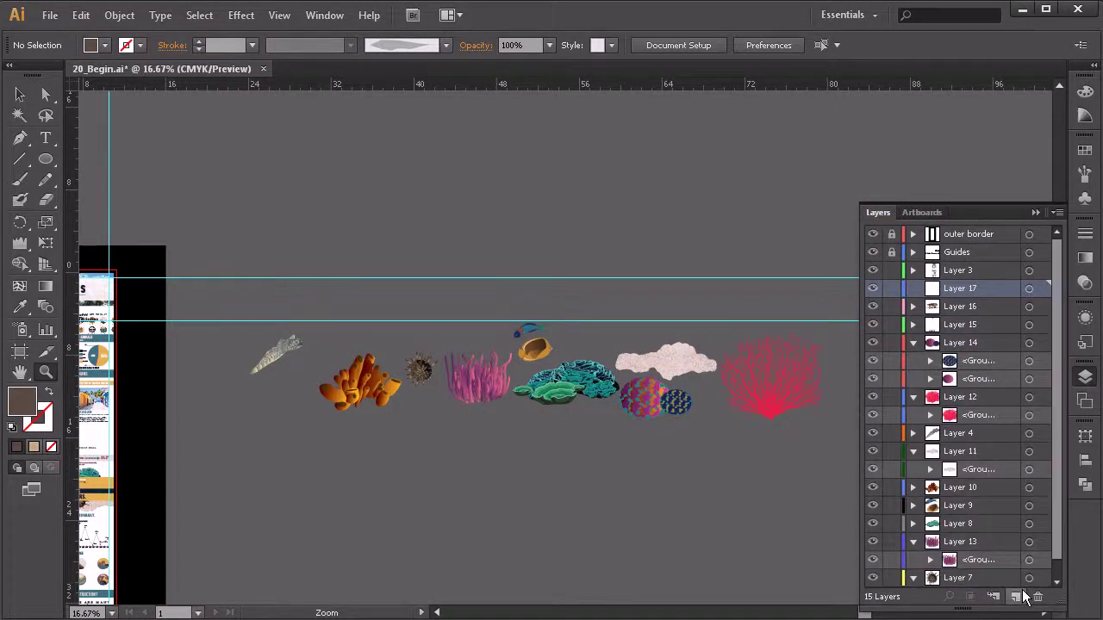
- Set the new Layer 17's layer color to Tan
{"action": "double_click", "coordinate": [1005, 289]}
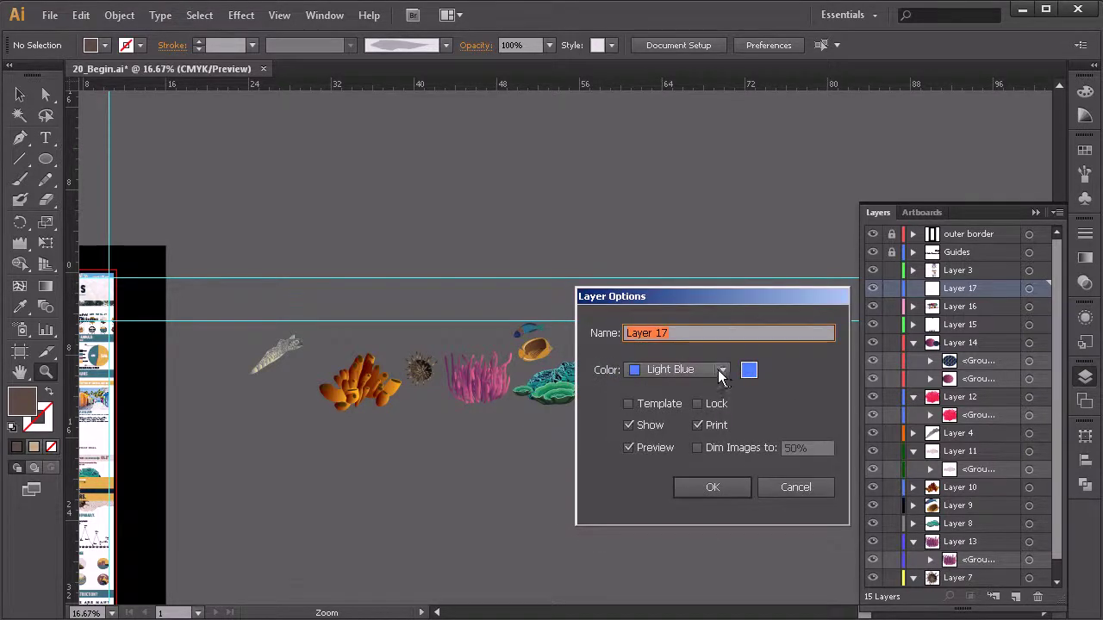
{"action": "left_click", "coordinate": [722, 370]}
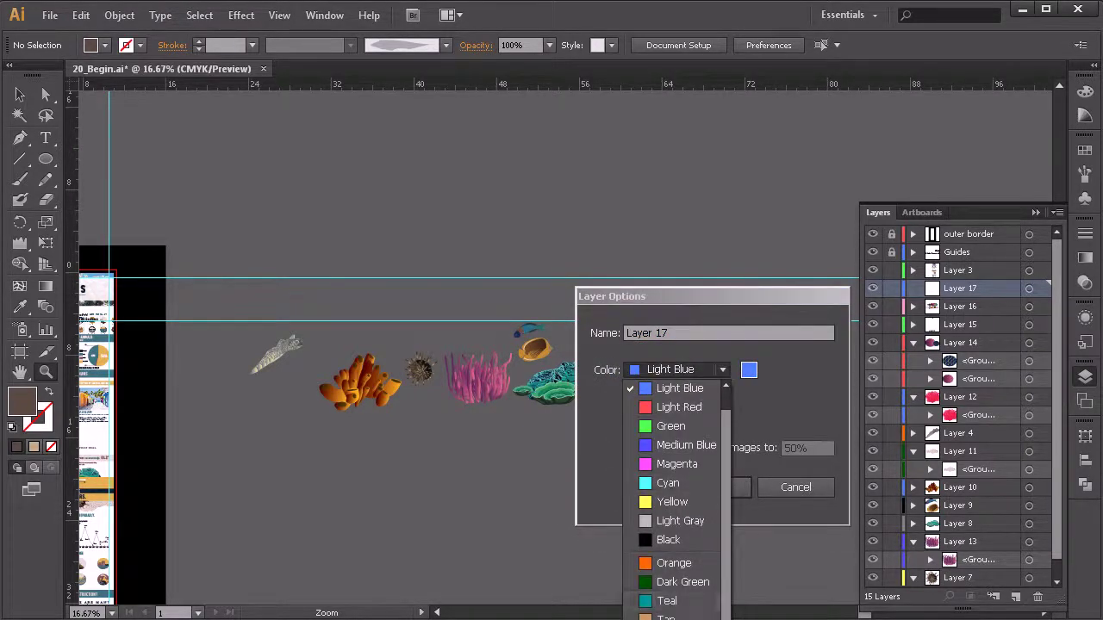
{"action": "left_click", "coordinate": [681, 607]}
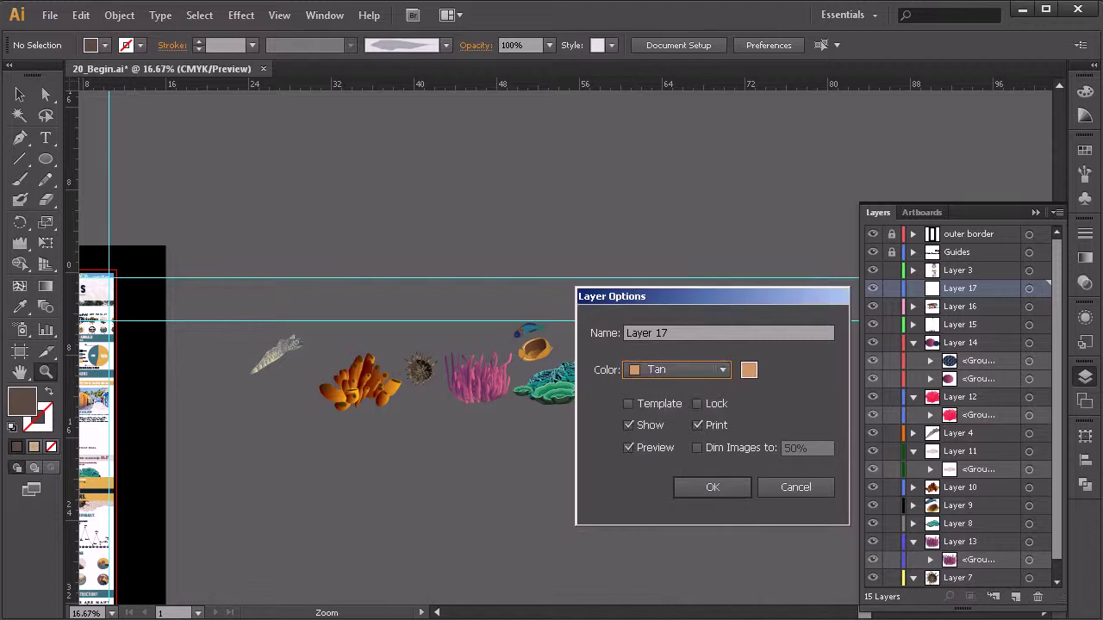
{"action": "left_click", "coordinate": [729, 494]}
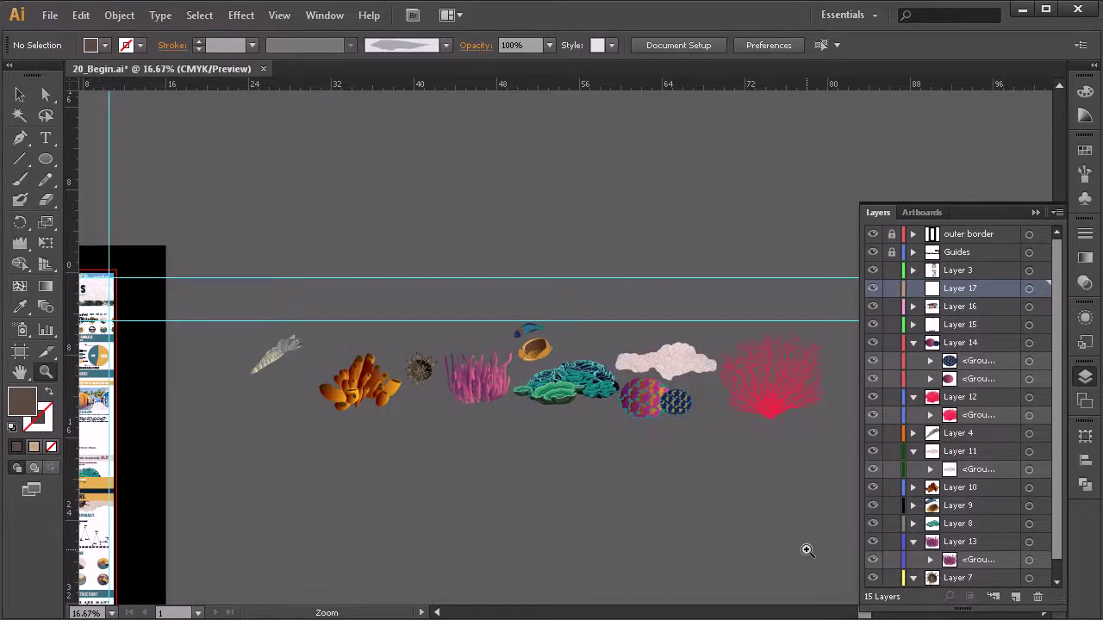
- Collapse the expanded Layers 14, 12, 11, 13 and 7 in the layer list
{"action": "left_click", "coordinate": [912, 342]}
{"action": "left_click", "coordinate": [913, 360]}
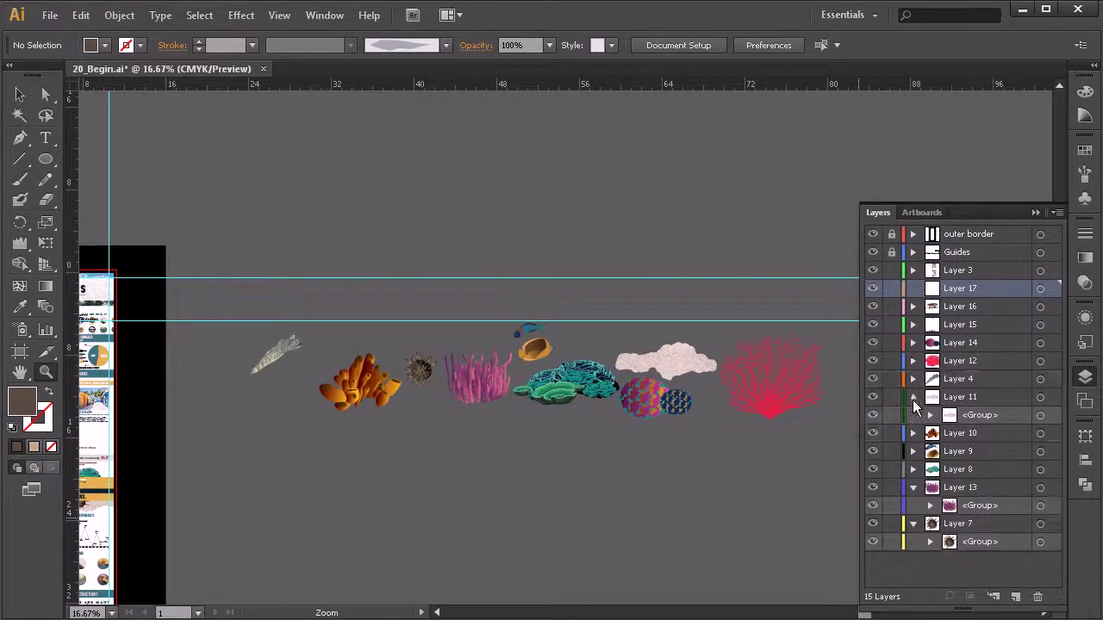
{"action": "left_click", "coordinate": [914, 397]}
{"action": "left_click", "coordinate": [913, 469]}
{"action": "left_click", "coordinate": [913, 488]}
- Clear the misplaced damage-causes icon group off the "Home to six of the seven" text section
{"action": "left_click", "coordinate": [576, 453]}
{"action": "left_click_drag", "start_coordinate": [405, 432], "coordinate": [829, 433]}
{"action": "left_click_drag", "start_coordinate": [412, 303], "coordinate": [533, 302]}
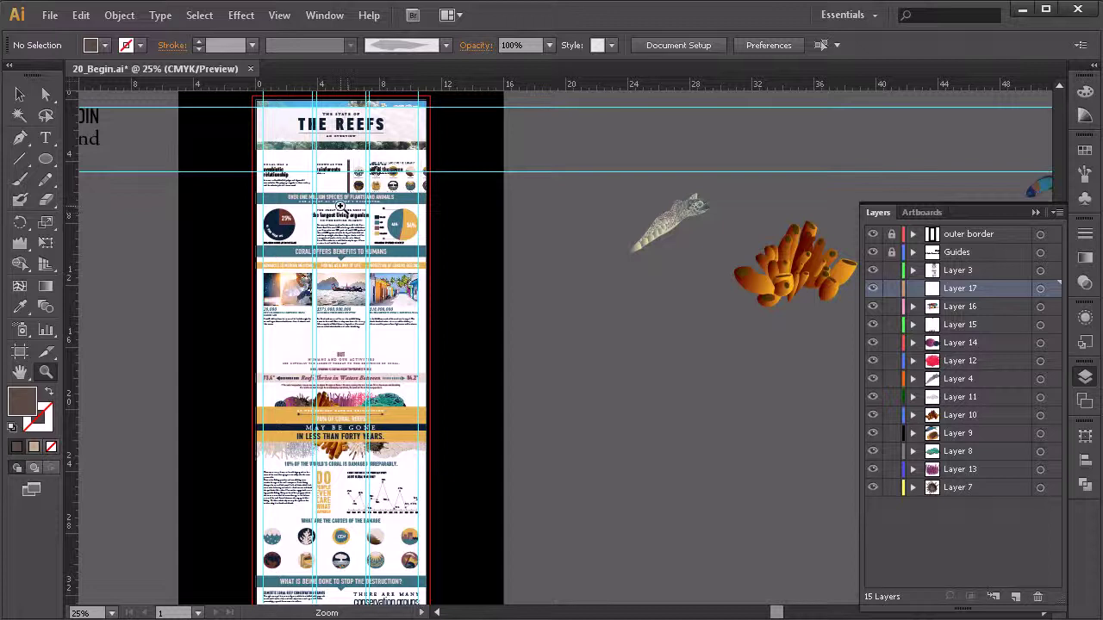
{"action": "left_click", "coordinate": [340, 207]}
{"action": "left_click", "coordinate": [559, 298]}
{"action": "left_click", "coordinate": [669, 353]}
{"action": "left_click", "coordinate": [570, 346]}
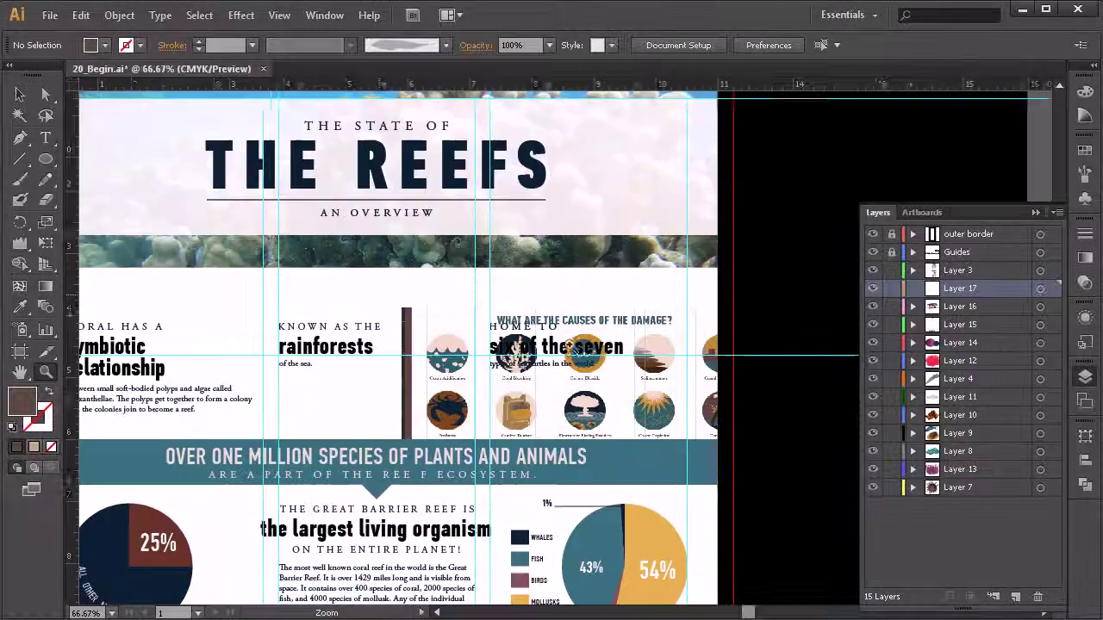
{"action": "left_click", "coordinate": [20, 94]}
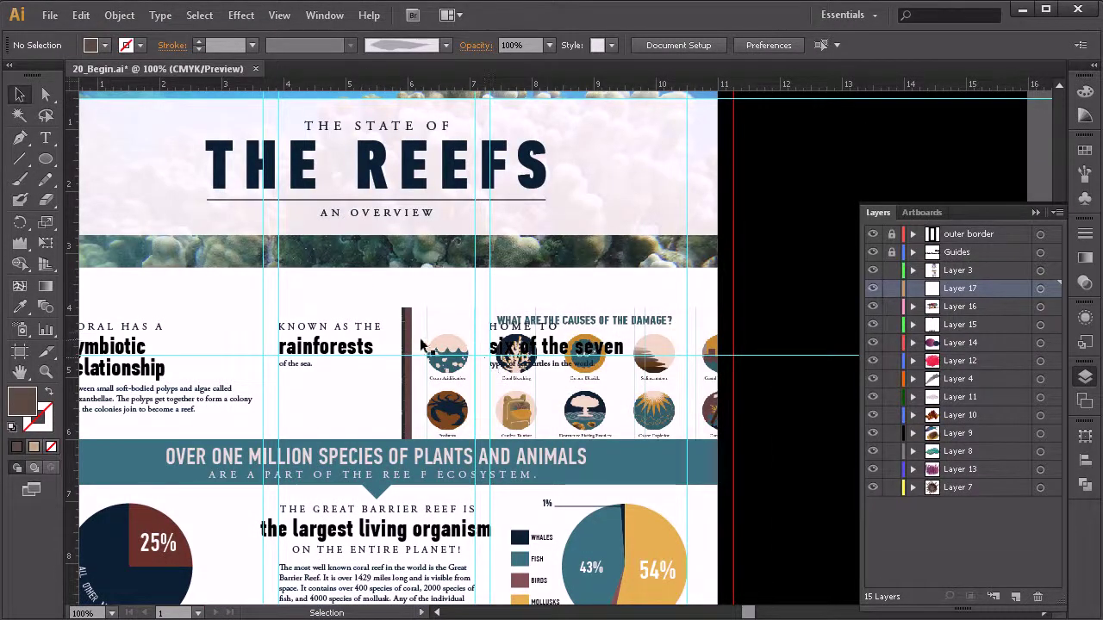
{"action": "left_click", "coordinate": [447, 352]}
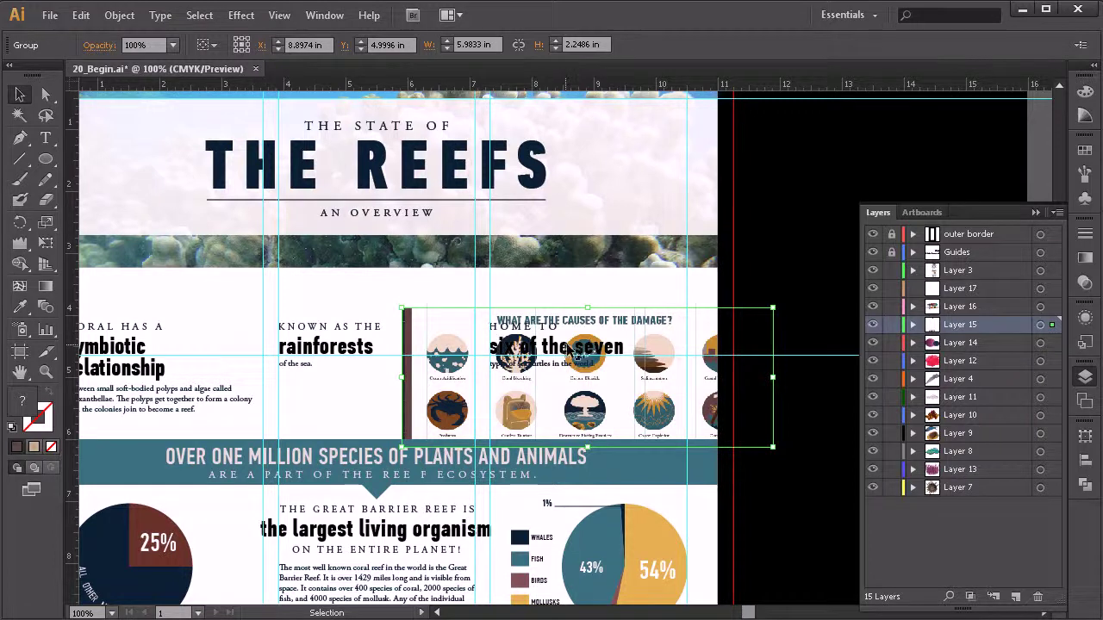
{"action": "key", "text": "space"}
{"action": "left_click_drag", "start_coordinate": [402, 333], "coordinate": [628, 312]}
{"action": "left_click_drag", "start_coordinate": [573, 360], "coordinate": [490, 343]}
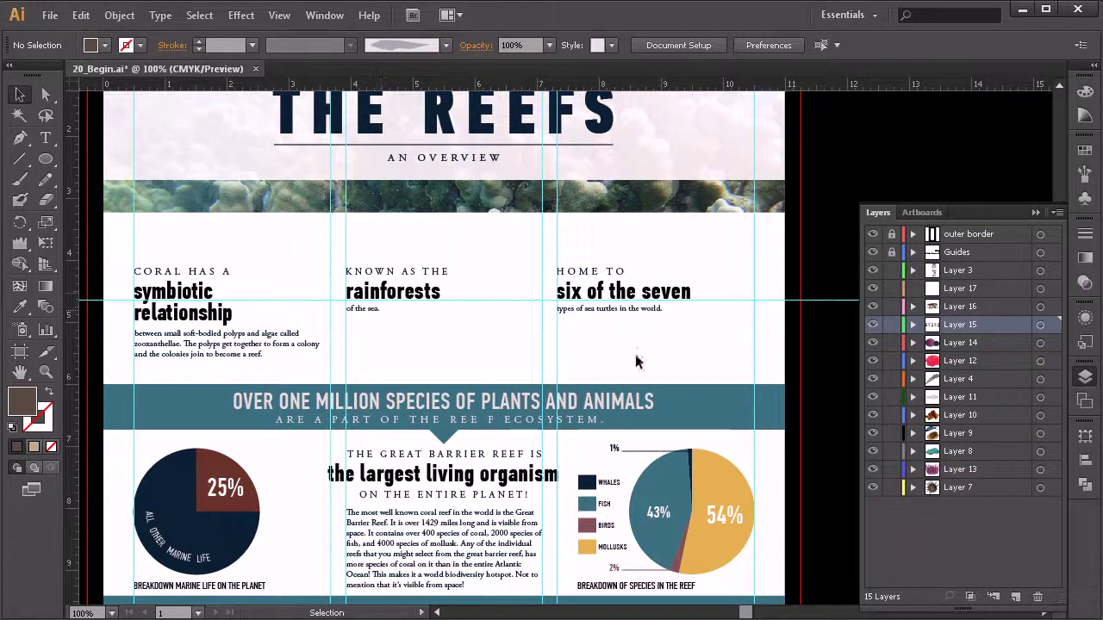
- Select all parts of the source sea turtle beside the artboard, including its lower flipper tip, and group them
{"action": "key", "text": "space"}
{"action": "left_click_drag", "start_coordinate": [592, 365], "coordinate": [286, 338]}
{"action": "left_click_drag", "start_coordinate": [489, 346], "coordinate": [352, 350]}
{"action": "left_click_drag", "start_coordinate": [667, 360], "coordinate": [335, 354]}
{"action": "left_click_drag", "start_coordinate": [628, 369], "coordinate": [344, 336]}
{"action": "scroll", "coordinate": [466, 337], "scroll_direction": "right", "scroll_amount": 3}
{"action": "left_click", "coordinate": [454, 480]}
{"action": "left_click_drag", "start_coordinate": [553, 420], "coordinate": [308, 363]}
{"action": "key", "text": "space"}
{"action": "left_click_drag", "start_coordinate": [279, 423], "coordinate": [676, 480]}
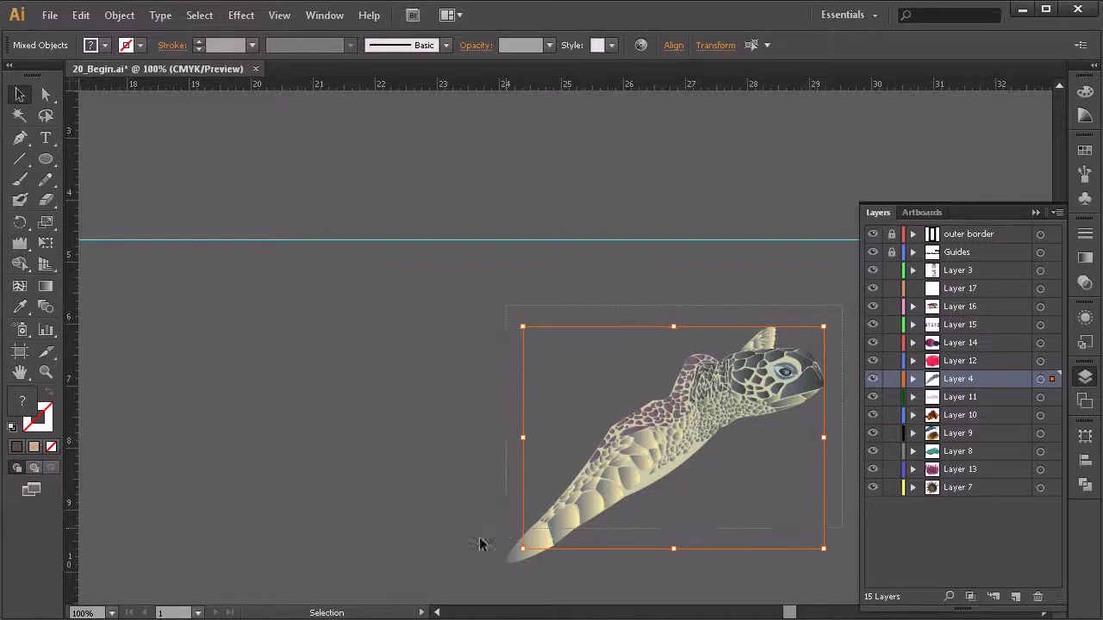
{"action": "left_click", "coordinate": [509, 545], "text": "shift"}
{"action": "key", "text": "ctrl+g"}
- Move the grouped sea turtle onto the infographic's right edge, beside the "six of the seven" text
{"action": "left_click_drag", "start_coordinate": [699, 416], "coordinate": [201, 284]}
{"action": "left_click_drag", "start_coordinate": [394, 356], "coordinate": [733, 343]}
{"action": "left_click_drag", "start_coordinate": [608, 349], "coordinate": [306, 302]}
{"action": "left_click_drag", "start_coordinate": [472, 390], "coordinate": [615, 396]}
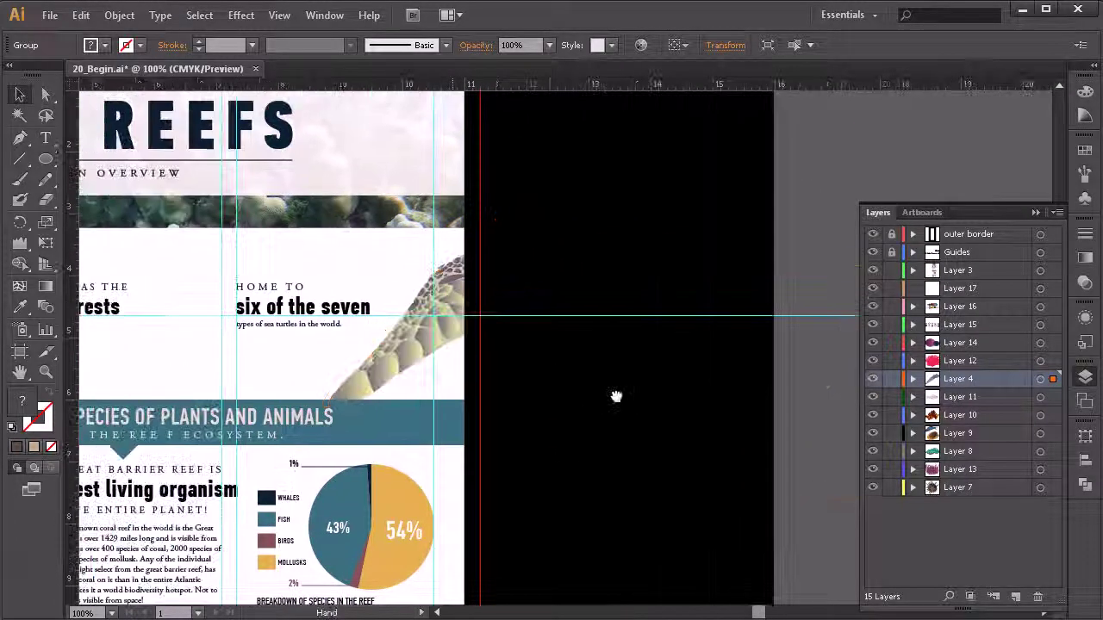
- Reflect the sea turtle across the vertical axis
{"action": "right_click", "coordinate": [410, 332]}
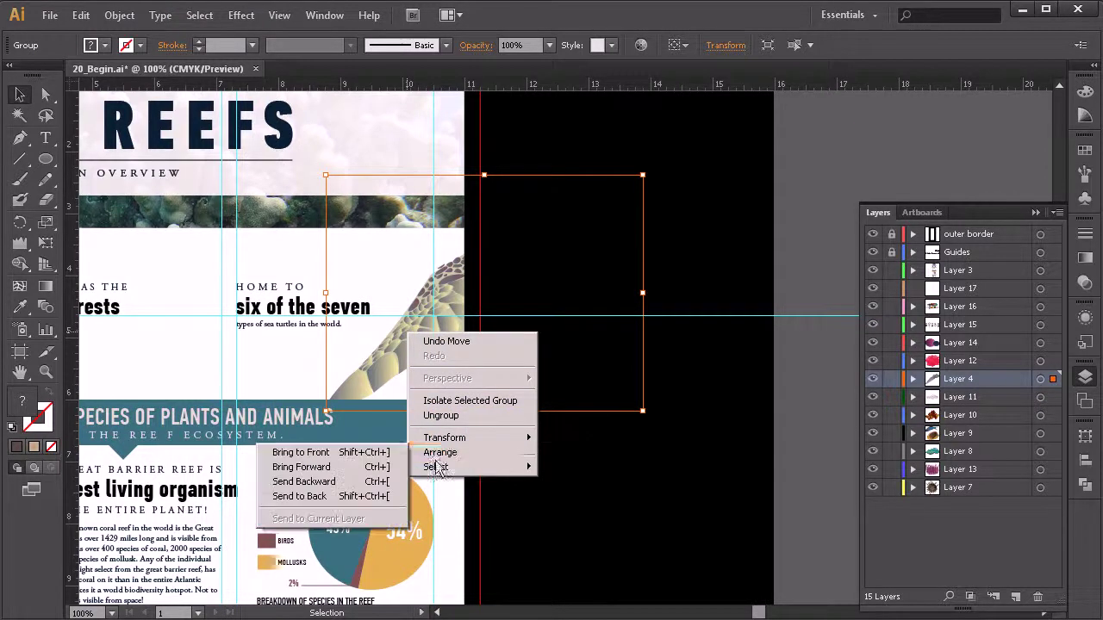
{"action": "mouse_move", "coordinate": [443, 437]}
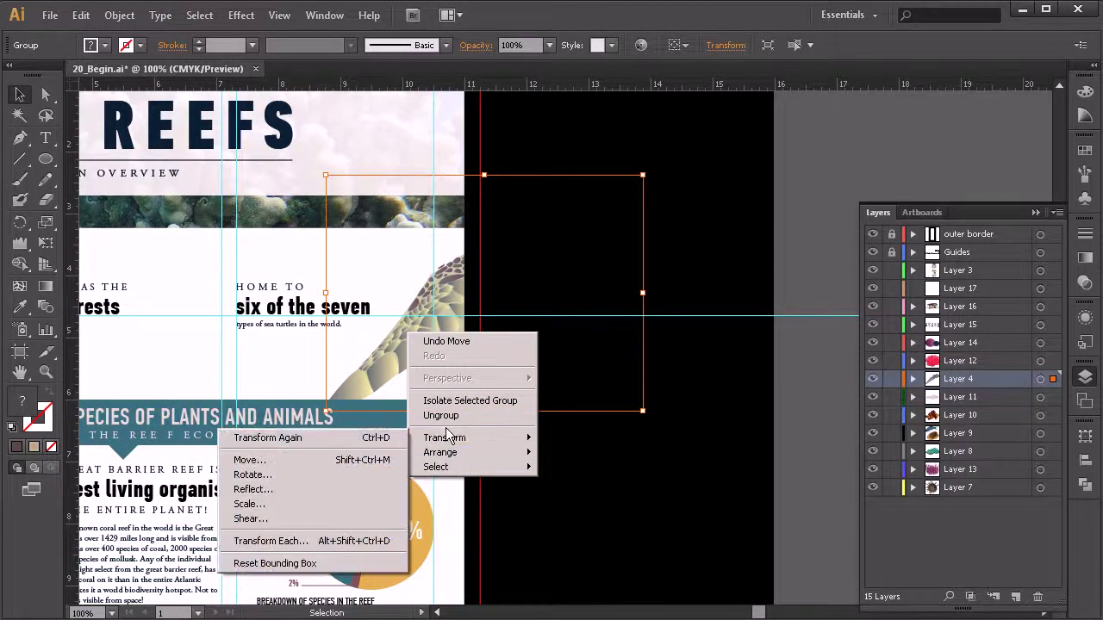
{"action": "left_click", "coordinate": [310, 489]}
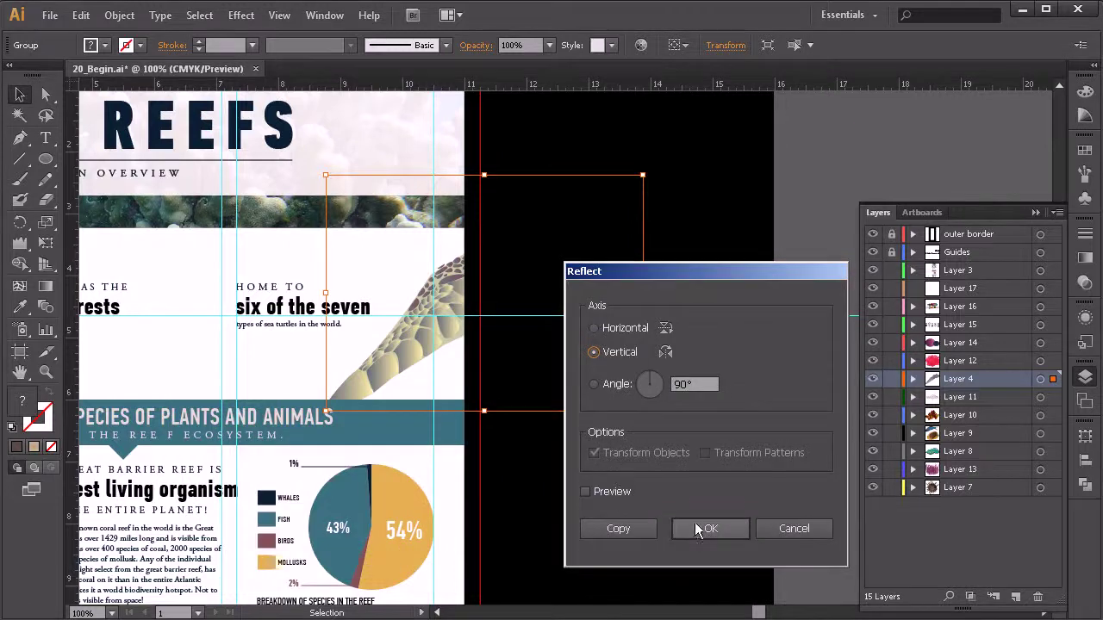
{"action": "left_click", "coordinate": [702, 529]}
- Rotate, scale down and position the sea turtle so its head enters from the page's right edge beside the sea turtle text
{"action": "left_click_drag", "start_coordinate": [406, 281], "coordinate": [498, 421]}
{"action": "left_click_drag", "start_coordinate": [687, 297], "coordinate": [708, 400]}
{"action": "left_click_drag", "start_coordinate": [440, 394], "coordinate": [496, 324]}
{"action": "left_click_drag", "start_coordinate": [577, 131], "coordinate": [547, 185]}
{"action": "left_click_drag", "start_coordinate": [454, 331], "coordinate": [420, 343]}
{"action": "left_click_drag", "start_coordinate": [530, 211], "coordinate": [543, 306]}
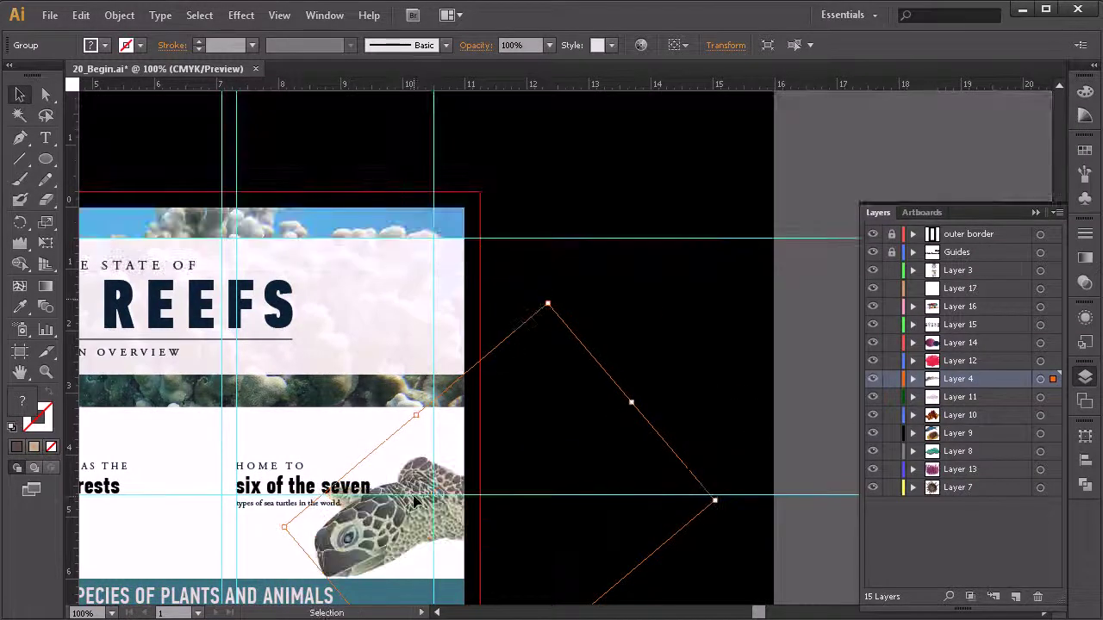
{"action": "left_click_drag", "start_coordinate": [413, 566], "coordinate": [567, 437]}
{"action": "left_click", "coordinate": [430, 358]}
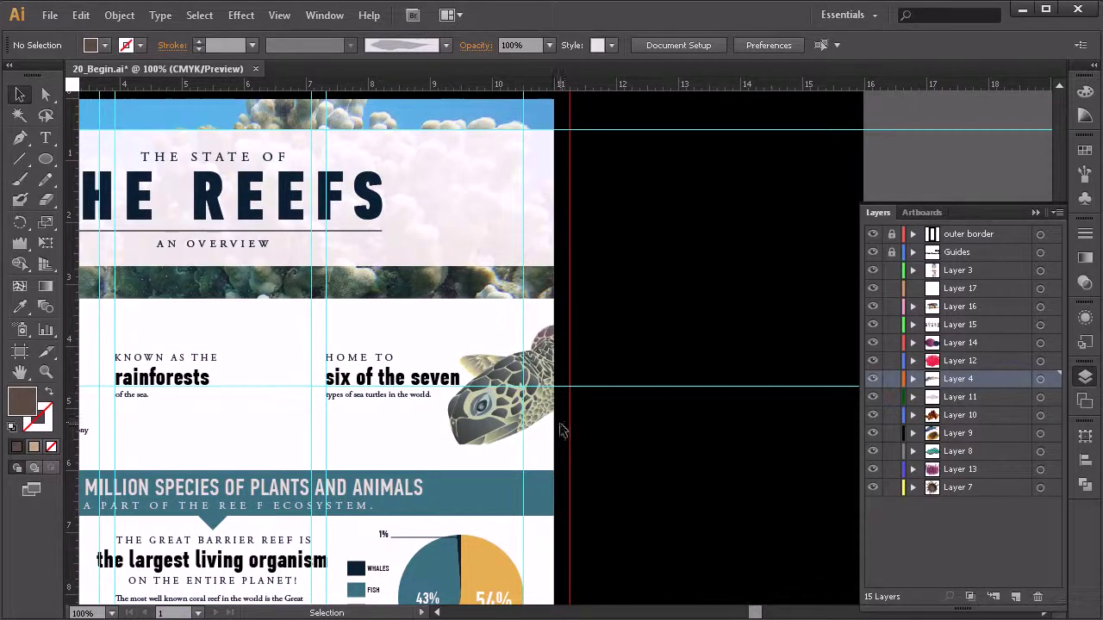
- Place a copy of the source teal coral cluster over the infographic's "rainforests" text section
{"action": "left_click_drag", "start_coordinate": [393, 418], "coordinate": [363, 373]}
{"action": "key", "text": "z"}
{"action": "left_click", "coordinate": [756, 386], "text": "alt"}
{"action": "left_click", "coordinate": [761, 386], "text": "alt"}
{"action": "left_click", "coordinate": [764, 382], "text": "alt"}
{"action": "left_click", "coordinate": [769, 374], "text": "alt"}
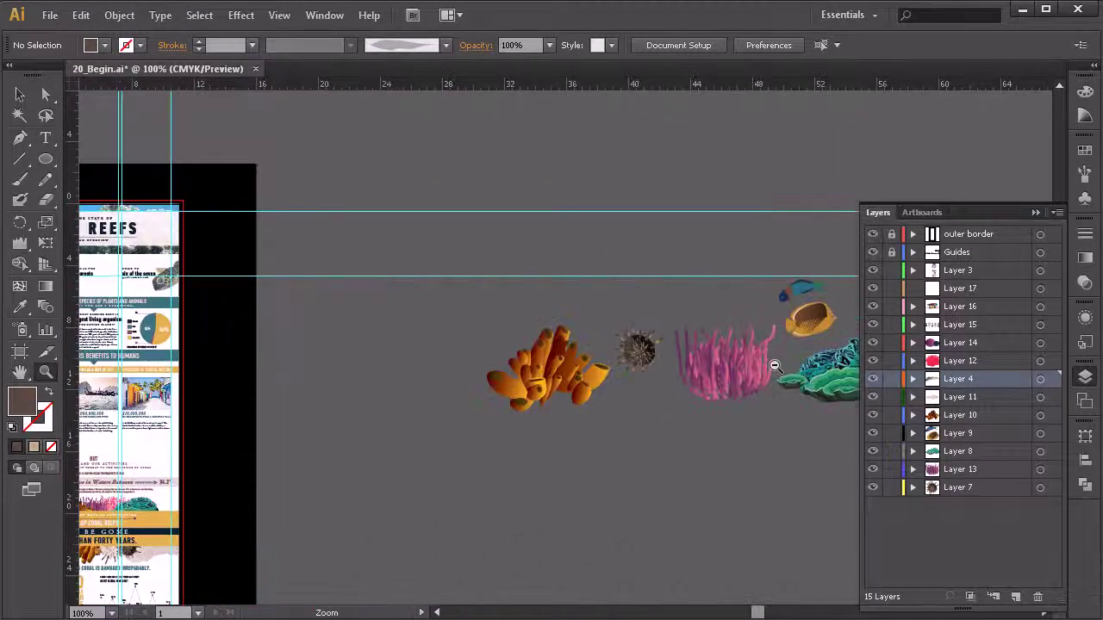
{"action": "left_click", "coordinate": [780, 367], "text": "alt"}
{"action": "key", "text": "v"}
{"action": "left_click_drag", "start_coordinate": [624, 350], "coordinate": [382, 410]}
{"action": "left_click_drag", "start_coordinate": [433, 456], "coordinate": [821, 487]}
{"action": "left_click_drag", "start_coordinate": [729, 379], "coordinate": [487, 331]}
{"action": "scroll", "coordinate": [479, 320], "scroll_direction": "up", "scroll_amount": 2}
{"action": "scroll", "coordinate": [488, 326], "scroll_direction": "up", "scroll_amount": 3}
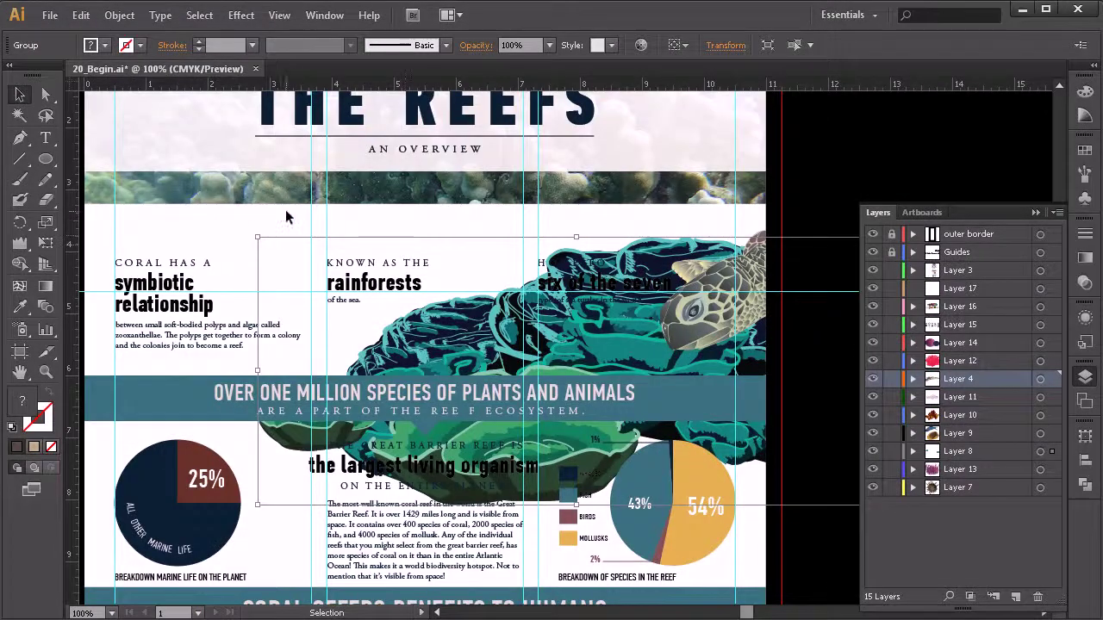
- Scale down the teal coral copy and seat it on the "Over one million species" banner below the "rainforests" text
{"action": "left_click_drag", "start_coordinate": [258, 236], "coordinate": [479, 330]}
{"action": "left_click_drag", "start_coordinate": [605, 357], "coordinate": [458, 348]}
{"action": "left_click_drag", "start_coordinate": [528, 320], "coordinate": [554, 310]}
{"action": "left_click_drag", "start_coordinate": [494, 357], "coordinate": [486, 347]}
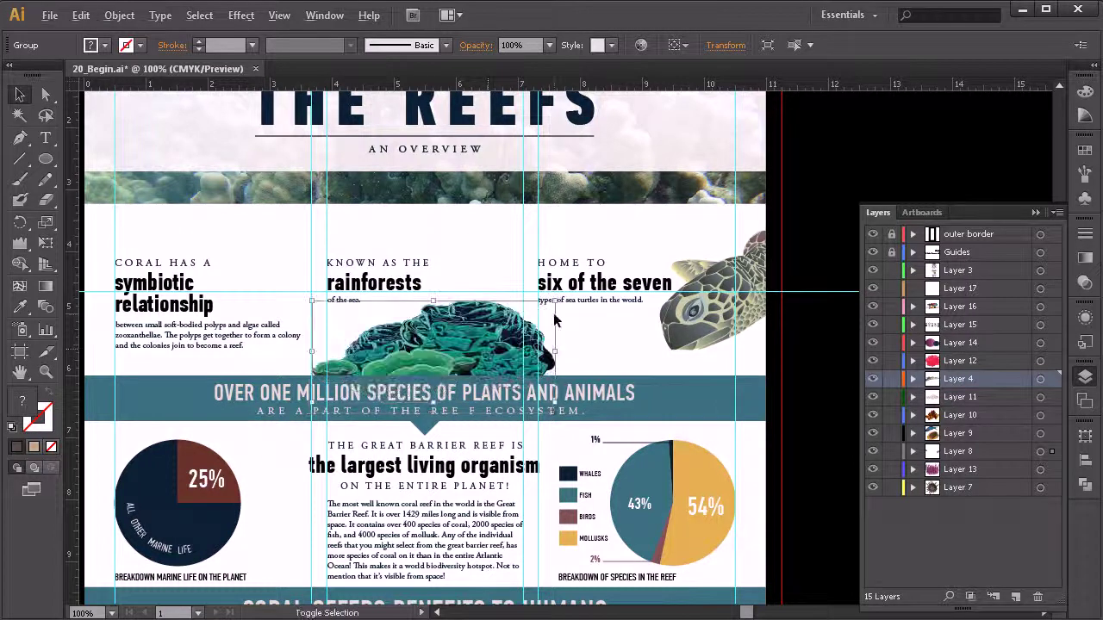
{"action": "left_click_drag", "start_coordinate": [556, 301], "coordinate": [566, 292]}
{"action": "left_click_drag", "start_coordinate": [500, 351], "coordinate": [500, 361]}
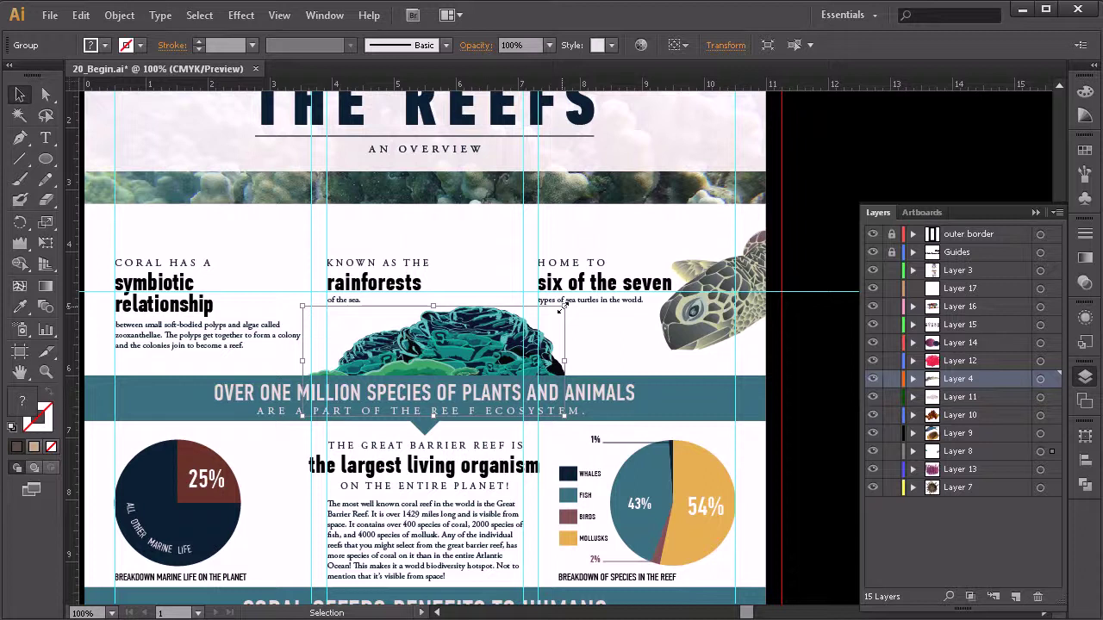
{"action": "left_click", "coordinate": [474, 267]}
- Place a copy of the source pink tentacle coral over the infographic's "symbiotic relationship" text section
{"action": "key", "text": "z"}
{"action": "left_click", "coordinate": [679, 312], "text": "alt"}
{"action": "left_click", "coordinate": [678, 313], "text": "alt"}
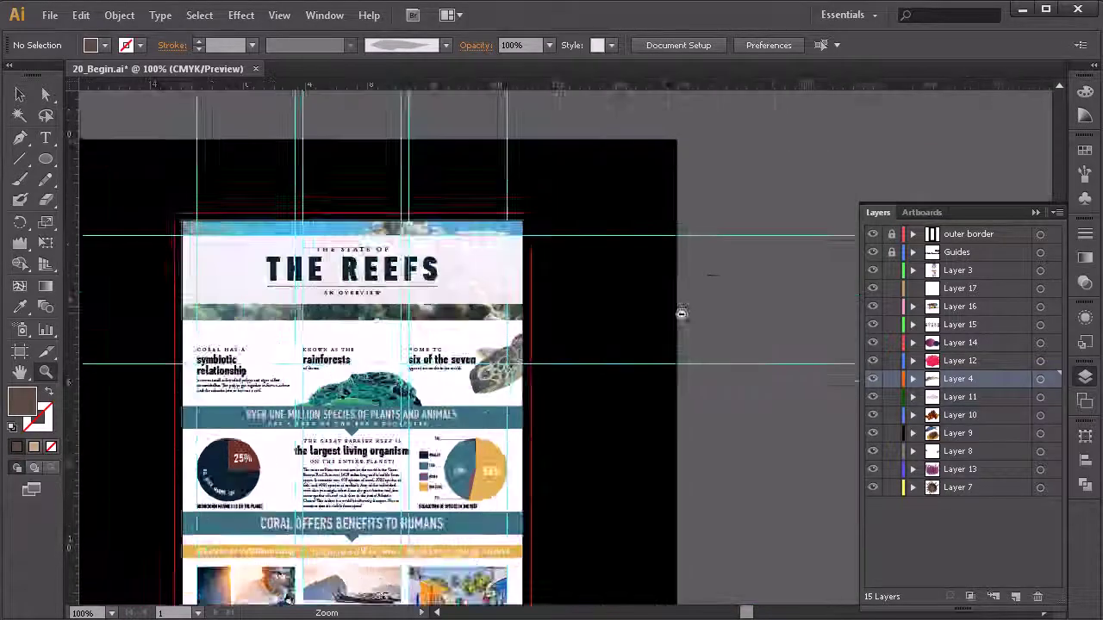
{"action": "left_click", "coordinate": [682, 313], "text": "alt"}
{"action": "left_click", "coordinate": [693, 340], "text": "alt"}
{"action": "left_click", "coordinate": [750, 436], "text": "alt"}
{"action": "left_click", "coordinate": [730, 398], "text": "alt"}
{"action": "left_click", "coordinate": [686, 362]}
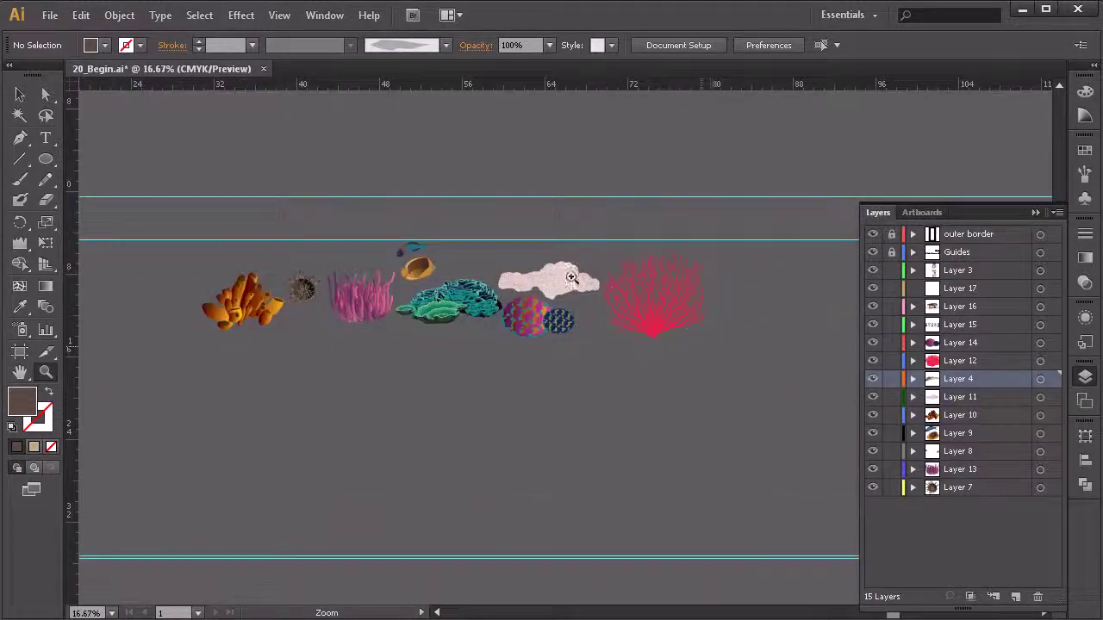
{"action": "left_click", "coordinate": [573, 278]}
{"action": "left_click", "coordinate": [20, 95]}
{"action": "key", "text": "space"}
{"action": "left_click_drag", "start_coordinate": [509, 425], "coordinate": [682, 426]}
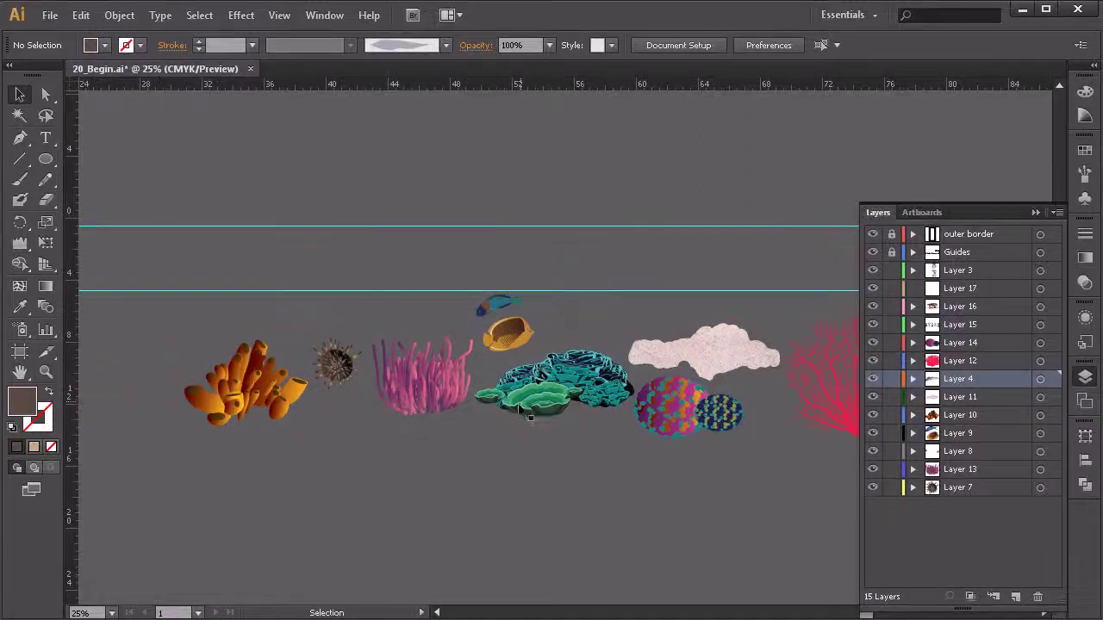
{"action": "left_click", "coordinate": [439, 385]}
{"action": "left_click_drag", "start_coordinate": [150, 298], "coordinate": [122, 297]}
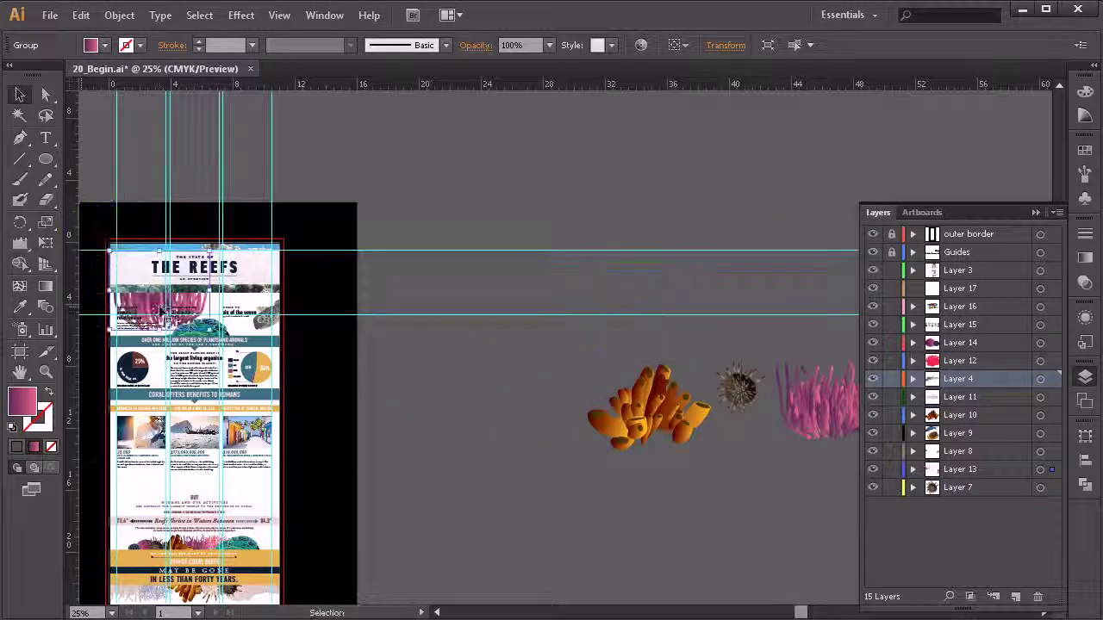
{"action": "scroll", "coordinate": [177, 298], "scroll_direction": "up", "scroll_amount": 1}
{"action": "scroll", "coordinate": [177, 298], "scroll_direction": "up", "scroll_amount": 3}
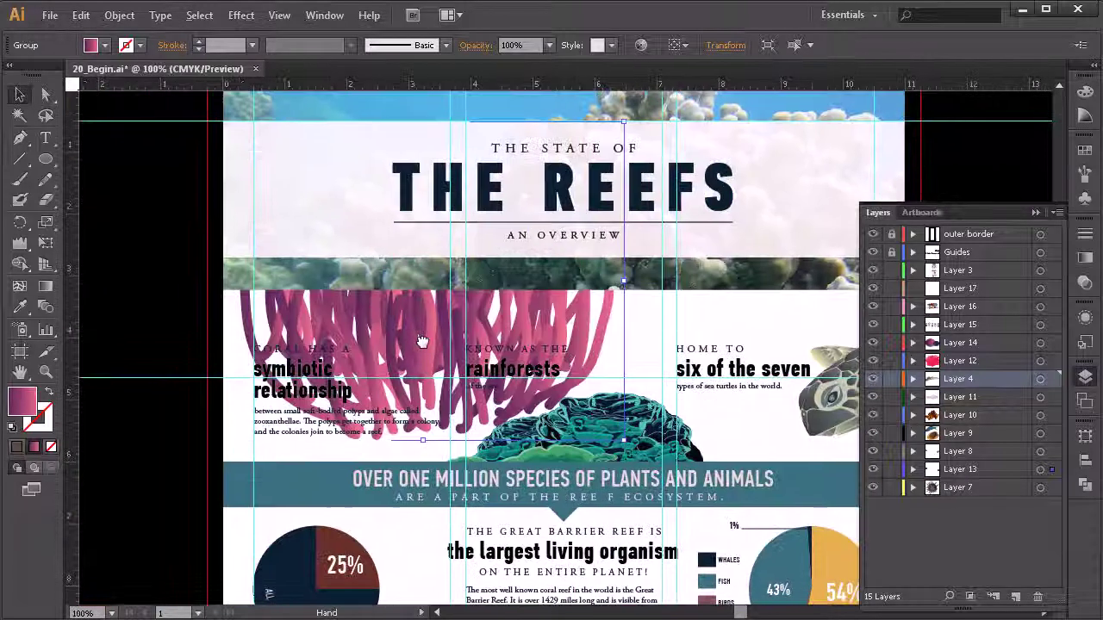
- Scale down and rotate the pink coral copy so it hangs from the reef photo strip above the "symbiotic relationship" text
{"action": "left_click_drag", "start_coordinate": [635, 124], "coordinate": [544, 158]}
{"action": "left_click_drag", "start_coordinate": [628, 128], "coordinate": [506, 215]}
{"action": "left_click_drag", "start_coordinate": [436, 316], "coordinate": [391, 346]}
{"action": "left_click_drag", "start_coordinate": [462, 252], "coordinate": [476, 273]}
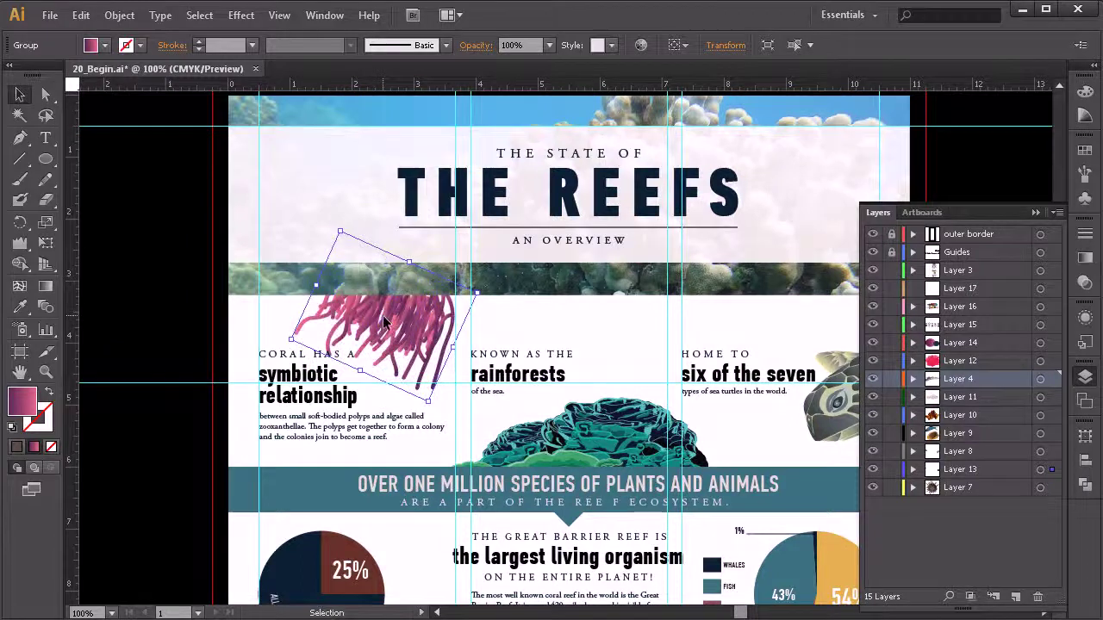
{"action": "mouse_move", "coordinate": [433, 308]}
{"action": "left_mouse_down"}
{"action": "mouse_move", "coordinate": [434, 318]}
{"action": "mouse_move", "coordinate": [494, 299]}
{"action": "mouse_move", "coordinate": [430, 318]}
{"action": "left_mouse_up"}
{"action": "key", "text": "ctrl+shift+a"}
- Isolate the hanging pink coral group and delete the tentacle that crosses the "Coral has a" line
{"action": "key", "text": "z"}
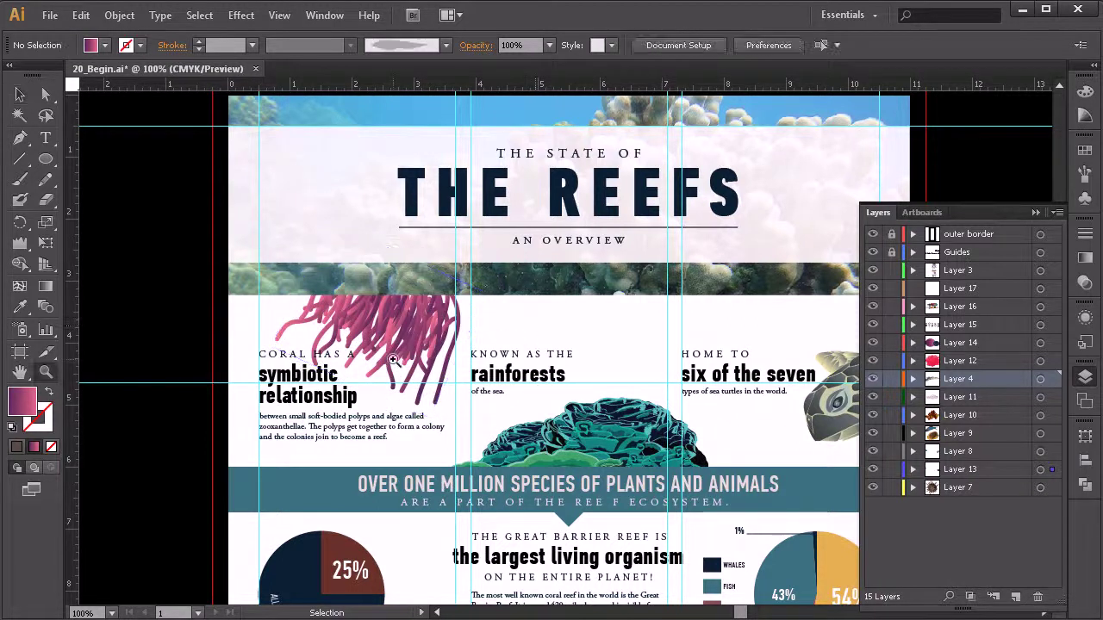
{"action": "left_click", "coordinate": [380, 320]}
{"action": "left_click", "coordinate": [380, 320]}
{"action": "key", "text": "v"}
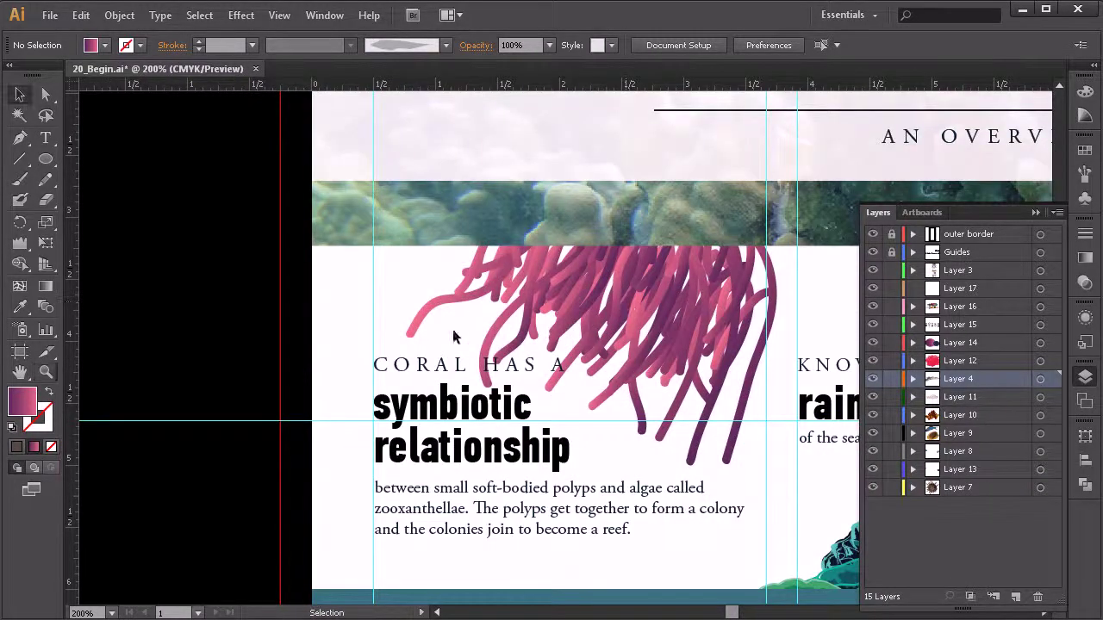
{"action": "double_click", "coordinate": [493, 342]}
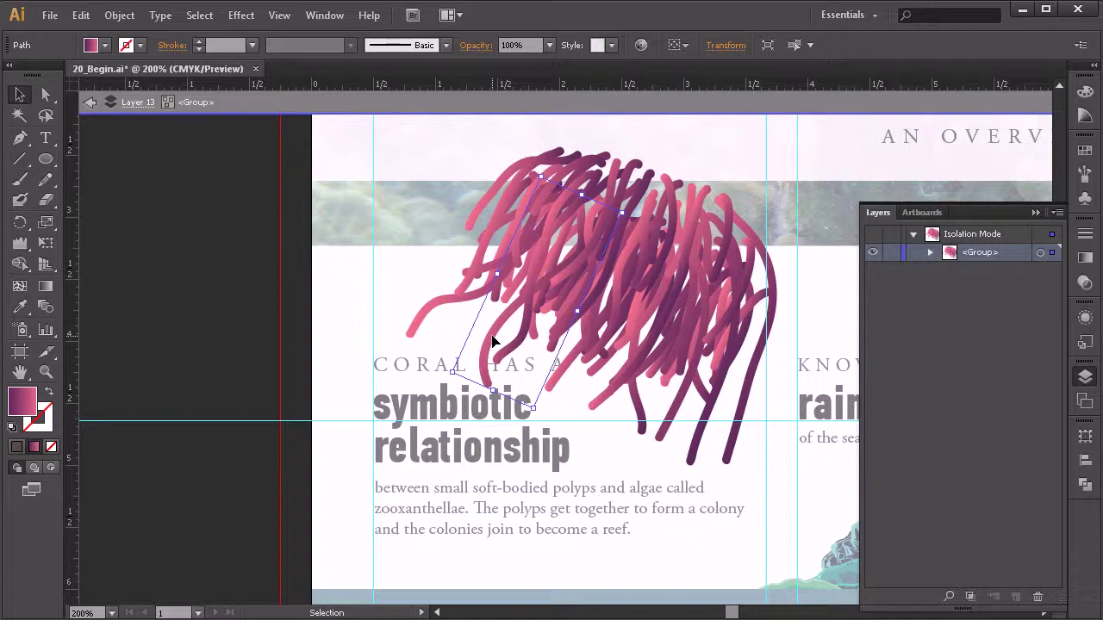
{"action": "left_click", "coordinate": [508, 355]}
{"action": "double_click", "coordinate": [515, 347]}
{"action": "key", "text": "Delete"}
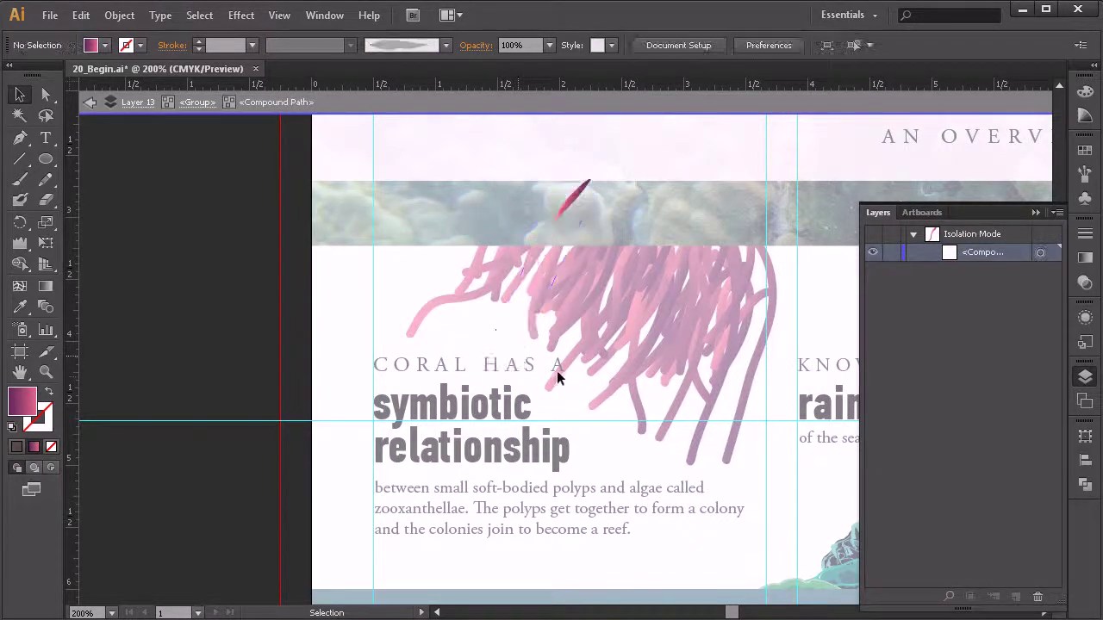
- Delete the pink tentacle that reaches the end of the "Coral has a" line and exit isolation mode
{"action": "double_click", "coordinate": [554, 376]}
{"action": "left_click", "coordinate": [550, 383]}
{"action": "double_click", "coordinate": [552, 389]}
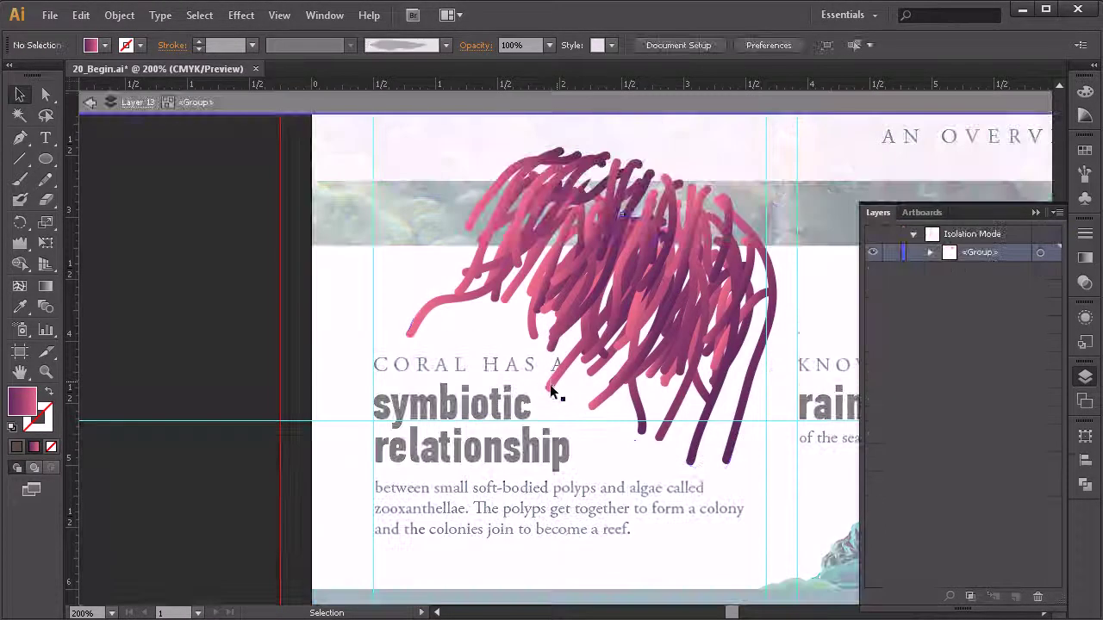
{"action": "key", "text": "Delete"}
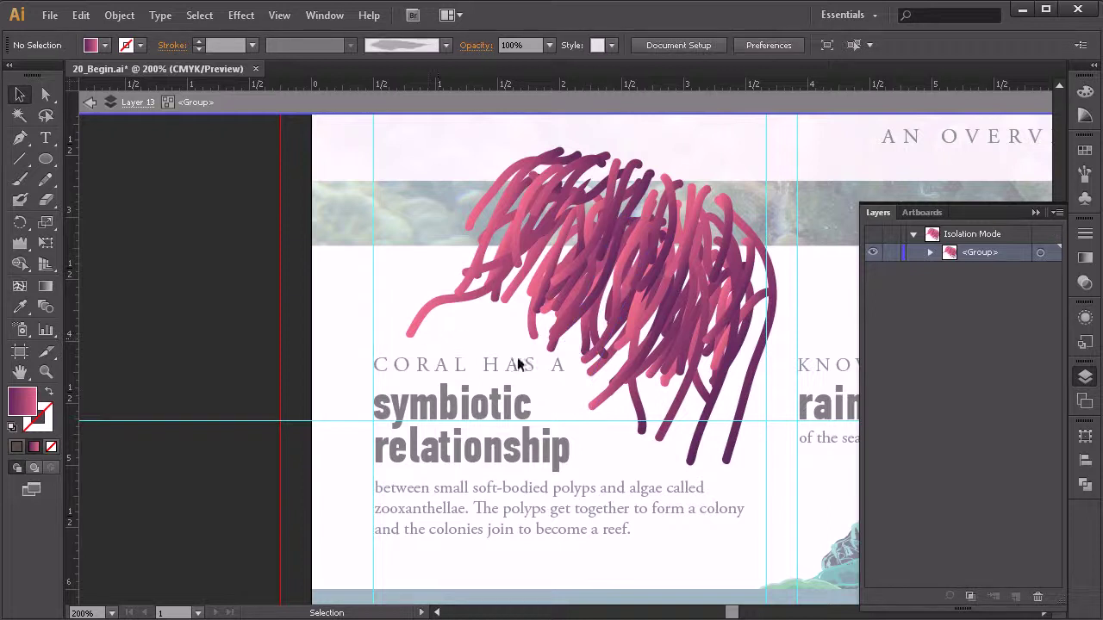
{"action": "left_click", "coordinate": [87, 102]}
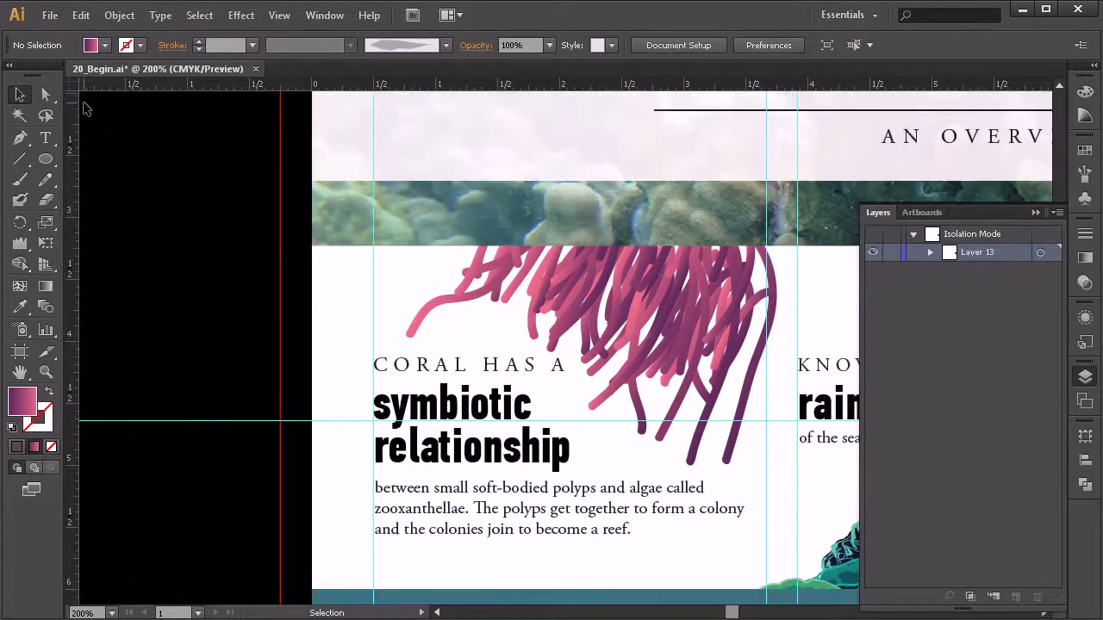
{"action": "scroll", "coordinate": [635, 361], "scroll_direction": "down", "scroll_amount": 2}
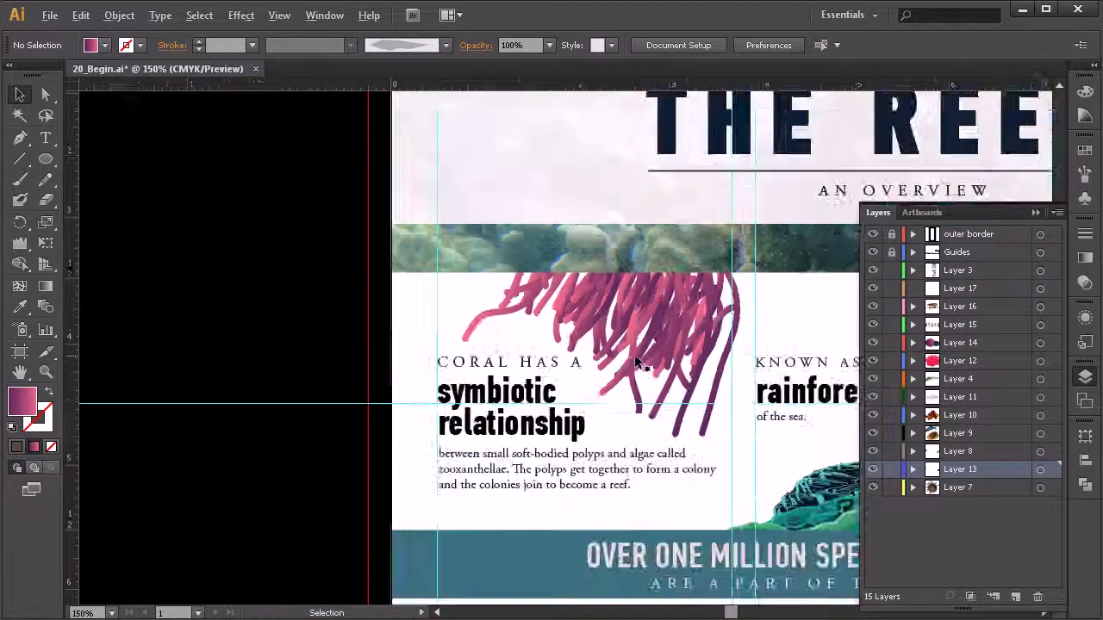
- Isolate the hanging pink coral group and rotate its long dark outer tentacle so the lower end swings toward the "Known as the" column
{"action": "scroll", "coordinate": [712, 330], "scroll_direction": "up", "scroll_amount": 3}
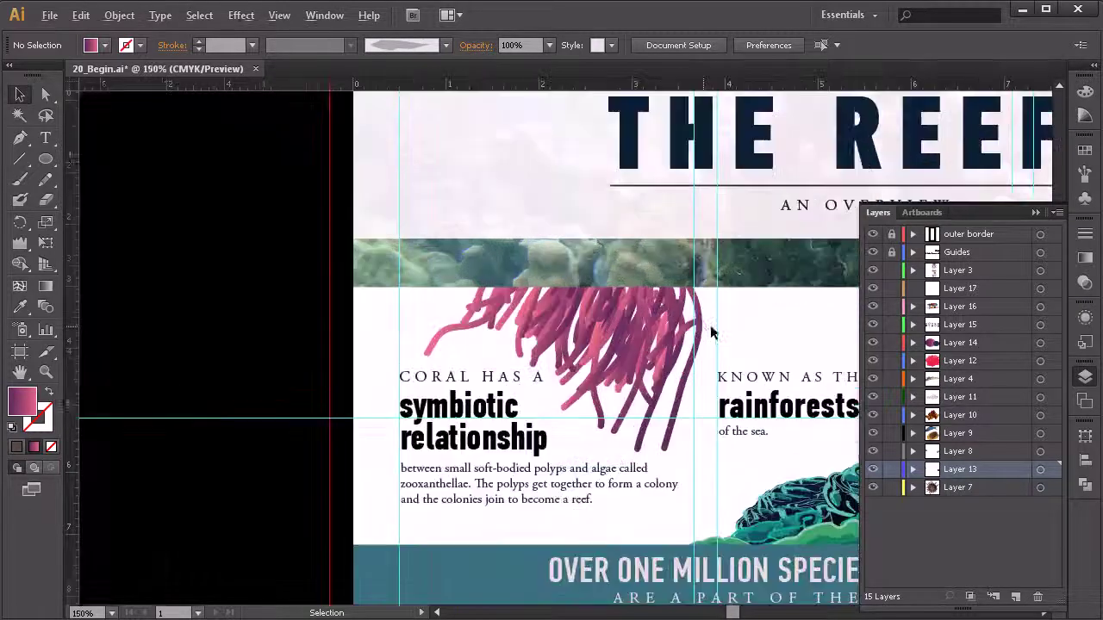
{"action": "double_click", "coordinate": [680, 327]}
{"action": "left_click", "coordinate": [655, 289]}
{"action": "left_click_drag", "start_coordinate": [684, 259], "coordinate": [653, 250]}
{"action": "left_click", "coordinate": [664, 377]}
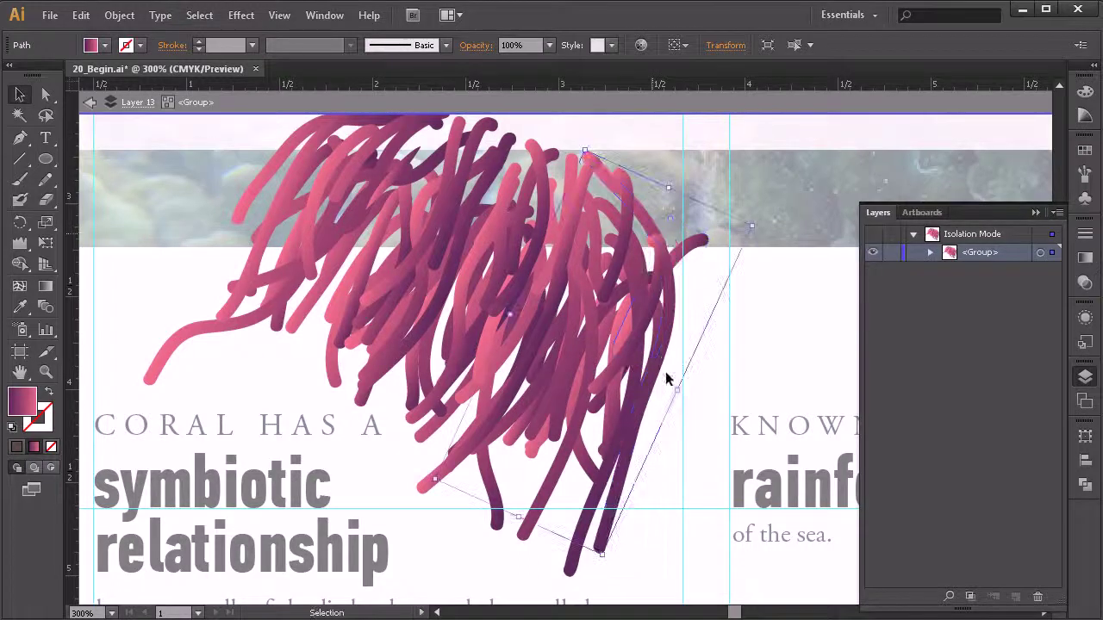
{"action": "left_click_drag", "start_coordinate": [761, 223], "coordinate": [689, 231]}
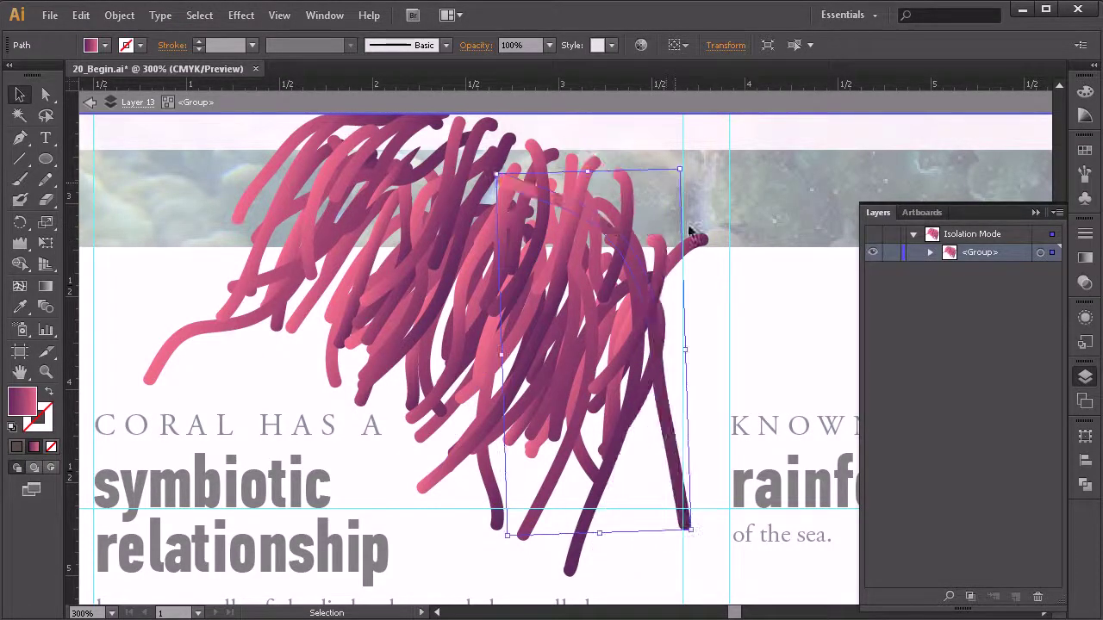
{"action": "left_click_drag", "start_coordinate": [669, 429], "coordinate": [654, 420]}
- Shift a short tentacle at the coral's outer edge up slightly and exit isolation mode
{"action": "double_click", "coordinate": [656, 288]}
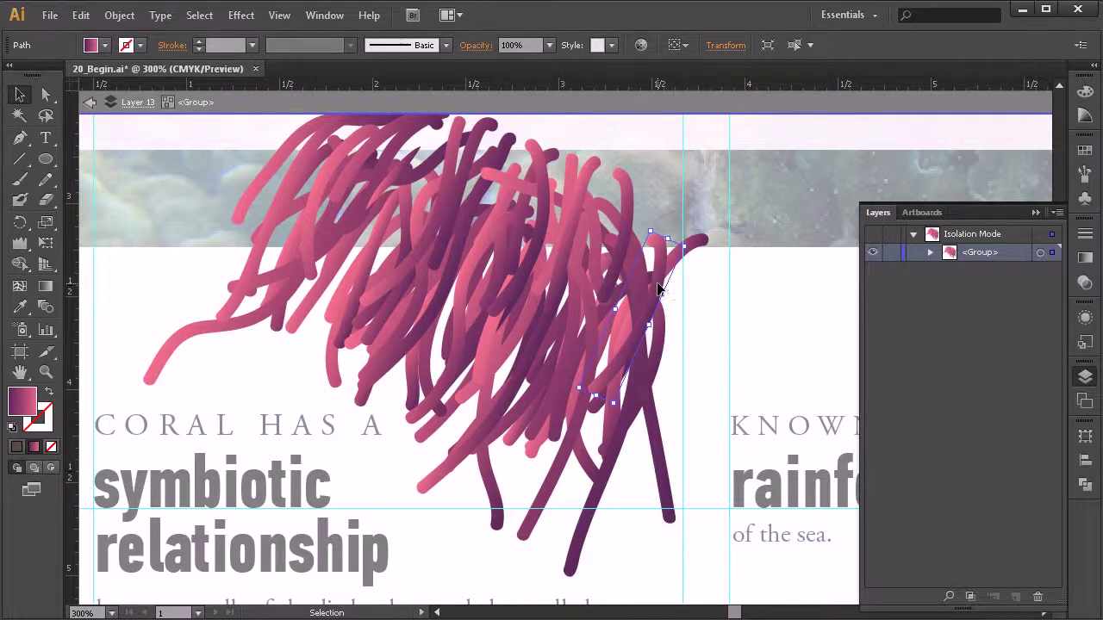
{"action": "left_click_drag", "start_coordinate": [656, 293], "coordinate": [651, 274]}
{"action": "left_click", "coordinate": [738, 303]}
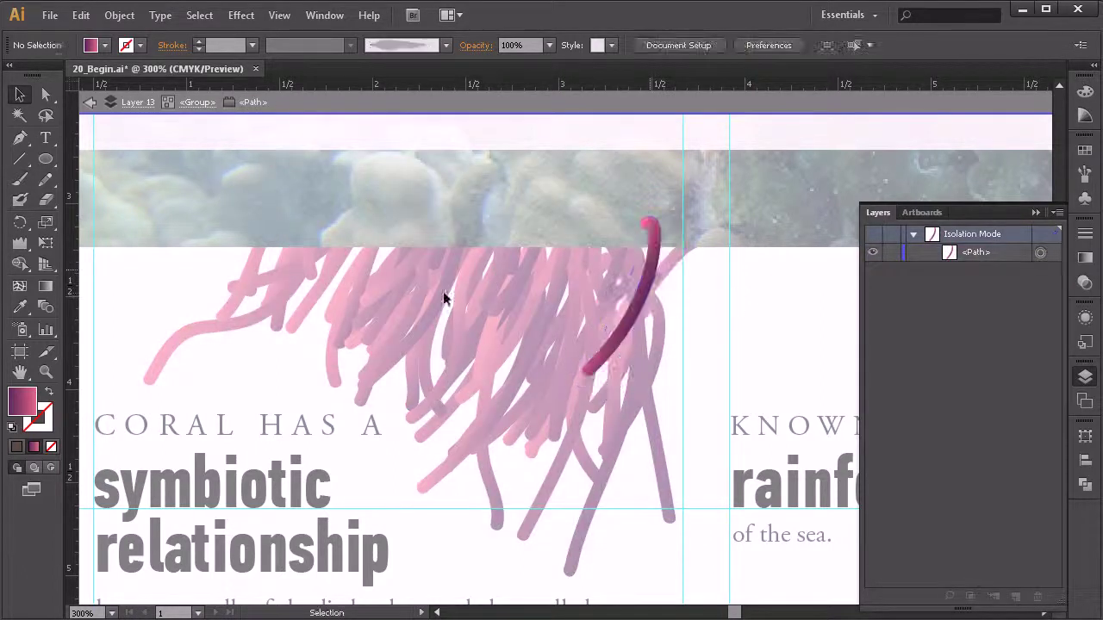
{"action": "double_click", "coordinate": [655, 285]}
{"action": "double_click", "coordinate": [655, 285]}
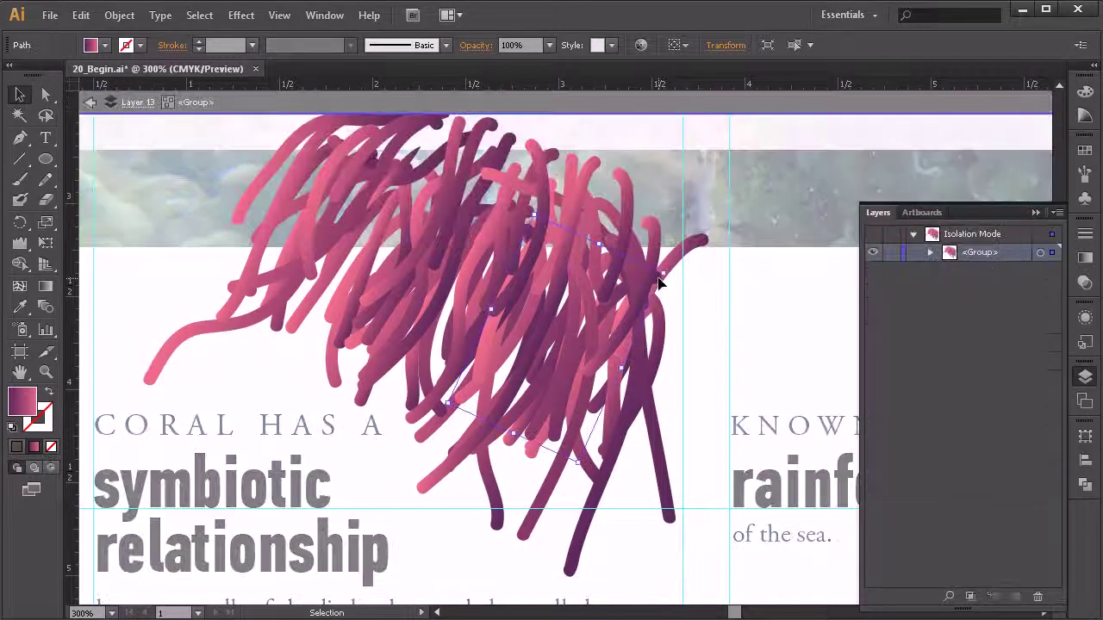
{"action": "left_click", "coordinate": [668, 299]}
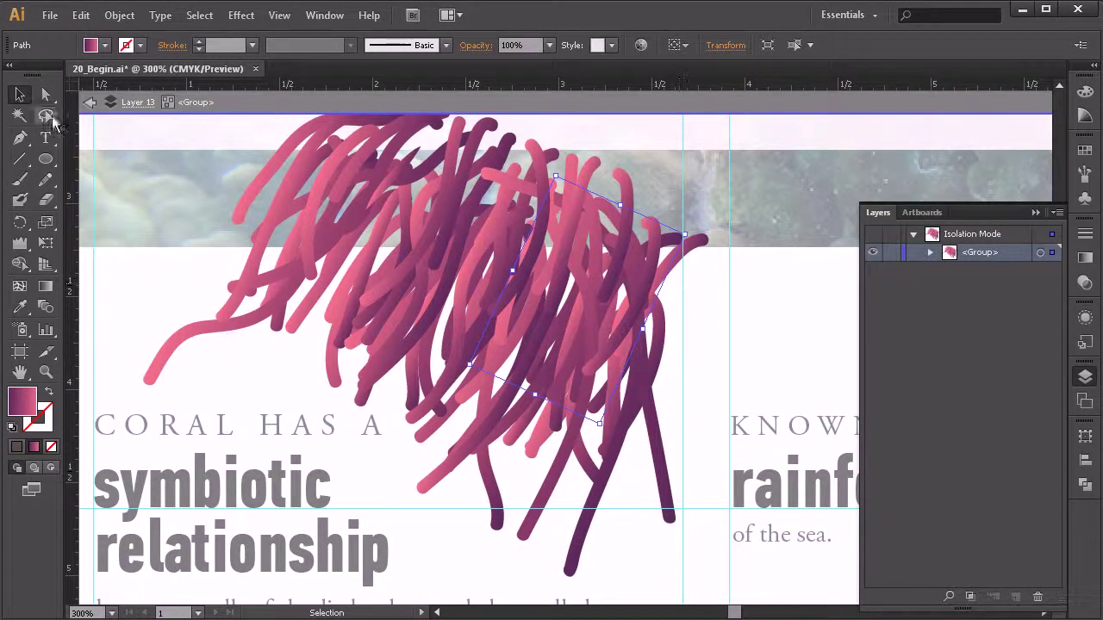
{"action": "left_click", "coordinate": [90, 102]}
{"action": "left_click", "coordinate": [544, 406]}
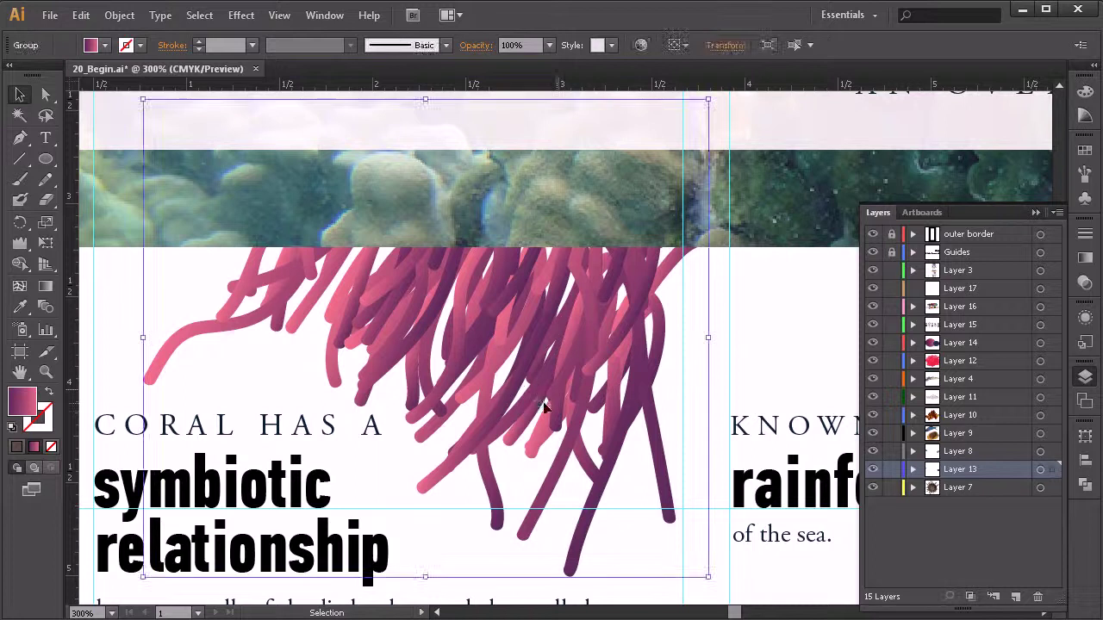
- Deselect the coral and examine the whole introductory row beneath the reef photo strip at 66.67% zoom
{"action": "scroll", "coordinate": [558, 382], "scroll_direction": "down", "scroll_amount": 2}
{"action": "key", "text": "z"}
{"action": "left_click", "coordinate": [762, 382], "text": "alt"}
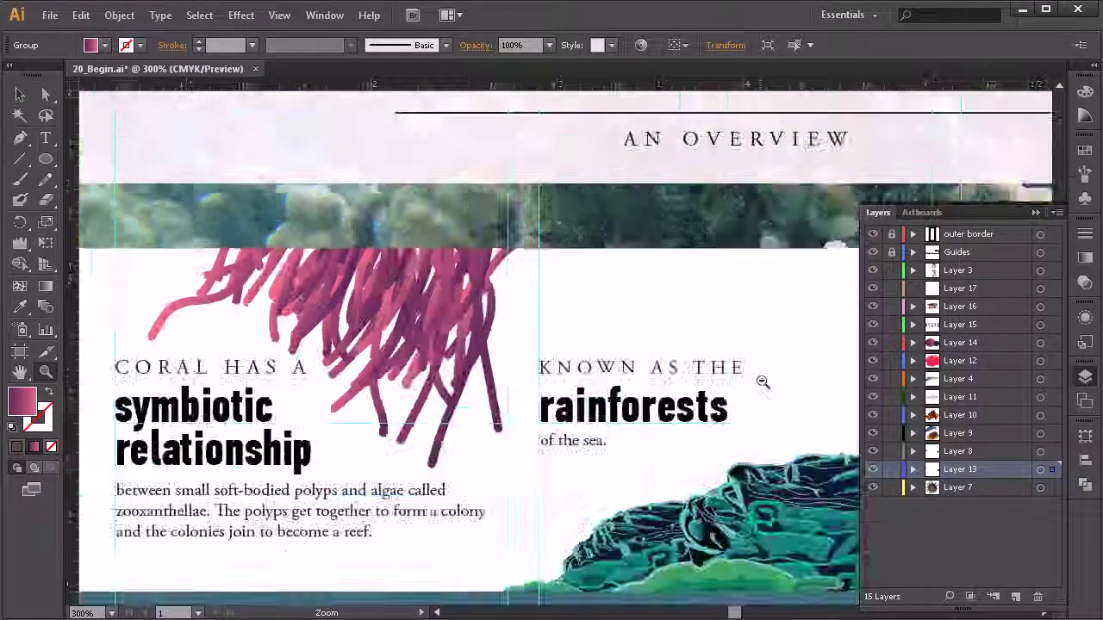
{"action": "left_click", "coordinate": [762, 383], "text": "alt"}
{"action": "left_click", "coordinate": [702, 370], "text": "alt"}
{"action": "left_click", "coordinate": [517, 337], "text": "alt"}
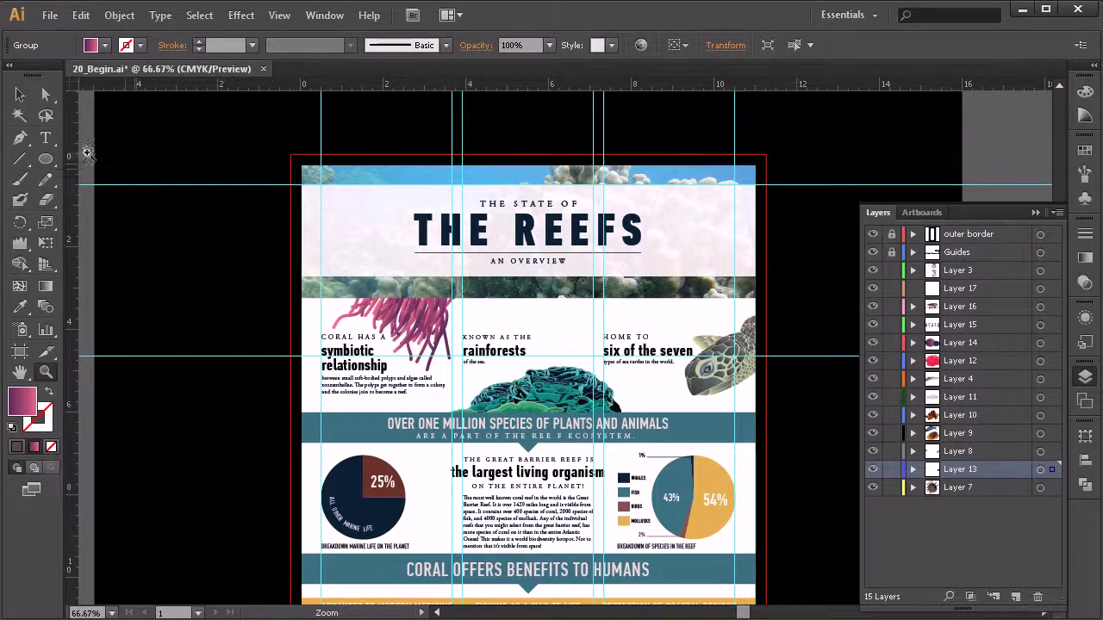
{"action": "left_click", "coordinate": [19, 97]}
{"action": "left_click", "coordinate": [192, 295]}
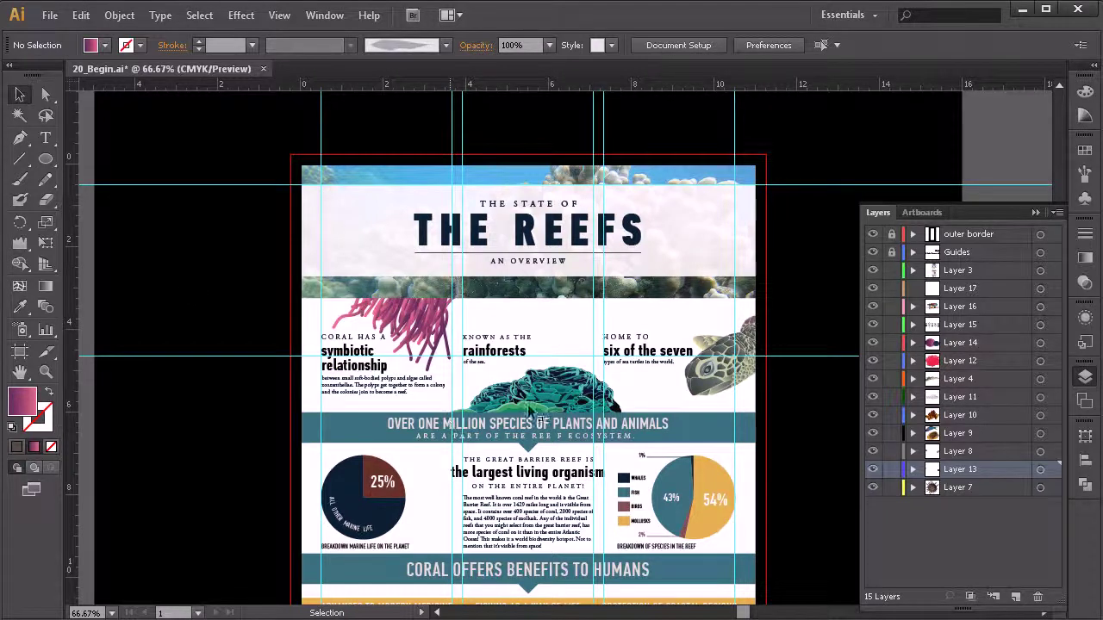
- Place a copy of the source blue fish and yellow fish over the "What is being done to stop the destruction?" section
{"action": "scroll", "coordinate": [560, 388], "scroll_direction": "down", "scroll_amount": 8}
{"action": "scroll", "coordinate": [579, 372], "scroll_direction": "down", "scroll_amount": 7}
{"action": "left_click_drag", "start_coordinate": [773, 313], "coordinate": [342, 314]}
{"action": "left_click_drag", "start_coordinate": [726, 289], "coordinate": [384, 359]}
{"action": "left_click_drag", "start_coordinate": [813, 260], "coordinate": [470, 335]}
{"action": "key", "text": "z"}
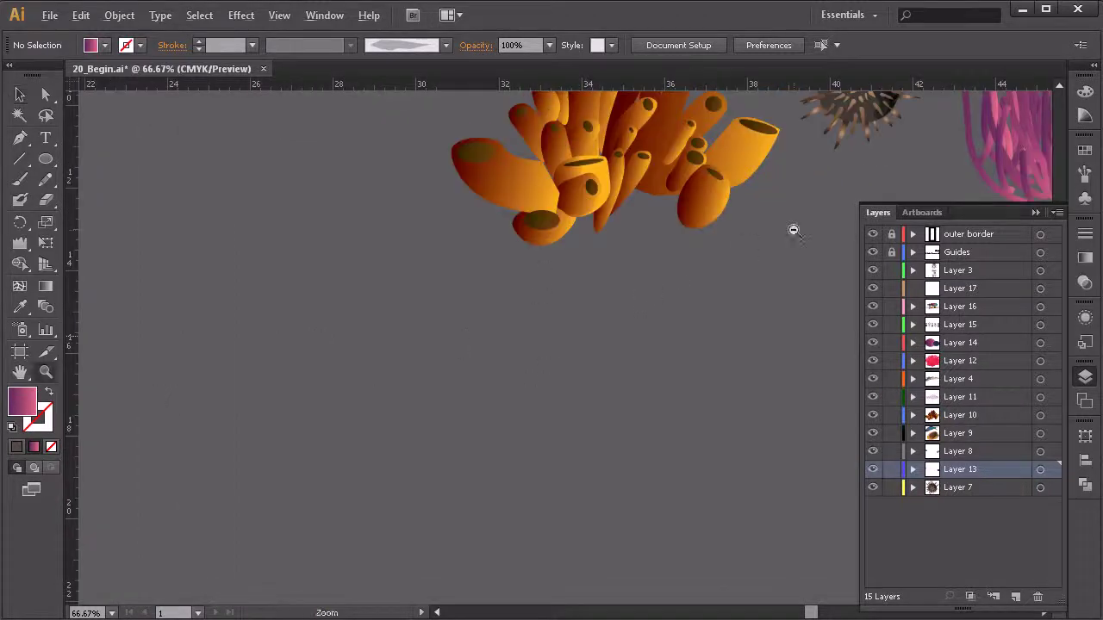
{"action": "left_click", "coordinate": [793, 230], "text": "alt"}
{"action": "left_click", "coordinate": [794, 230], "text": "alt"}
{"action": "left_click", "coordinate": [755, 281], "text": "alt"}
{"action": "key", "text": "v"}
{"action": "left_click", "coordinate": [430, 404]}
{"action": "left_click", "coordinate": [536, 393]}
{"action": "left_click", "coordinate": [473, 413]}
{"action": "left_click_drag", "start_coordinate": [482, 392], "coordinate": [255, 528]}
{"action": "key", "text": "space"}
{"action": "left_click_drag", "start_coordinate": [249, 574], "coordinate": [216, 534]}
{"action": "key", "text": "space"}
{"action": "left_click_drag", "start_coordinate": [219, 560], "coordinate": [349, 383]}
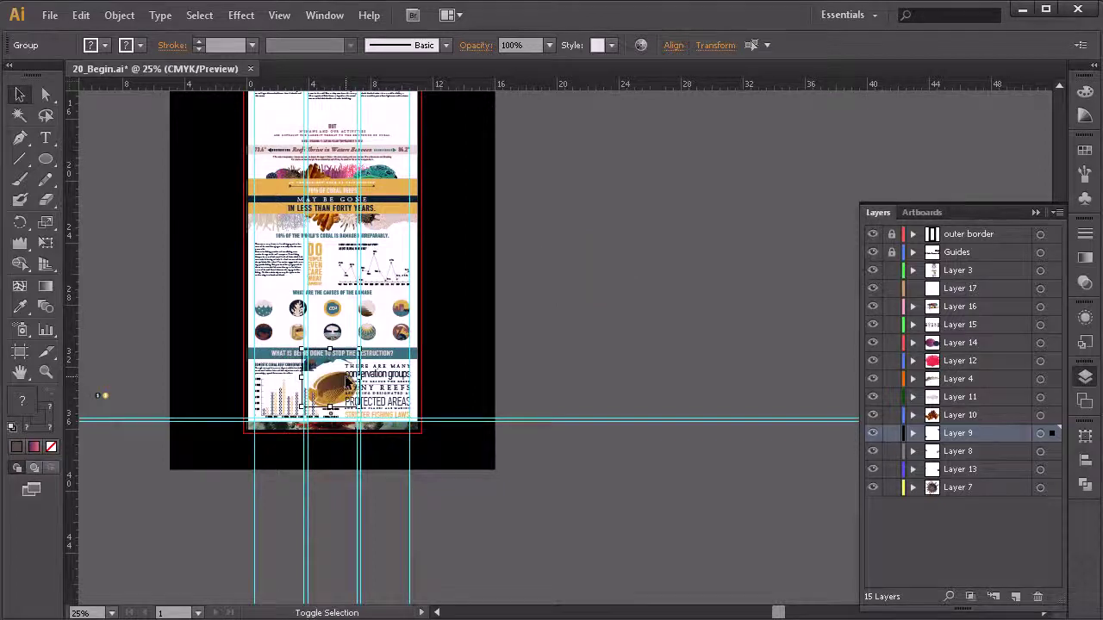
- Scale the fish pair down to fit the gap between the bar chart and the "conservation groups" text
{"action": "scroll", "coordinate": [349, 383], "scroll_direction": "up", "scroll_amount": 4}
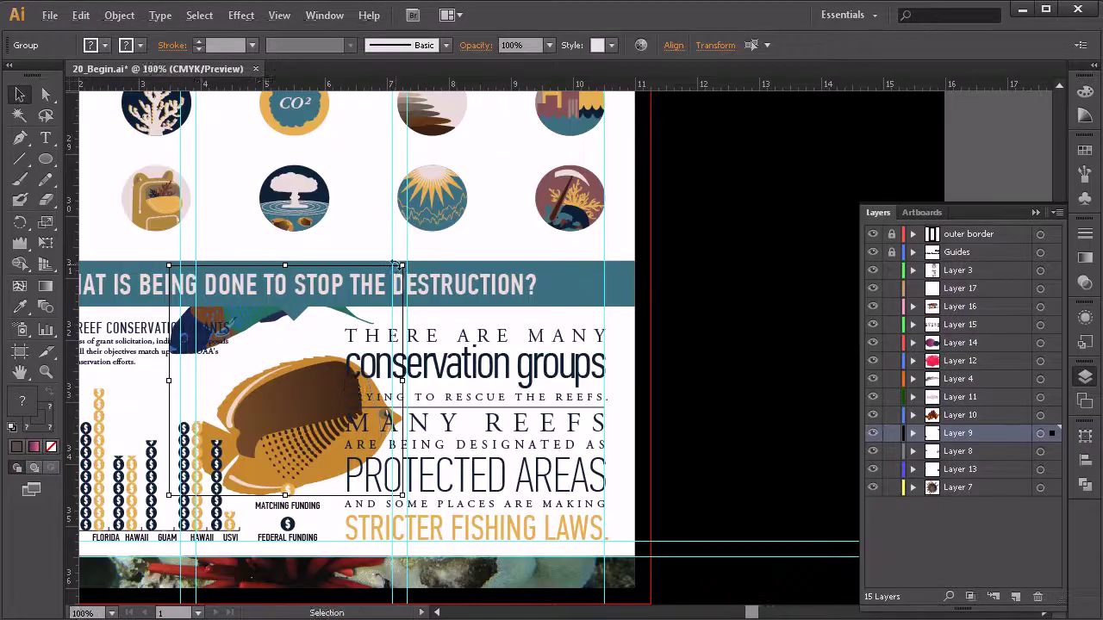
{"action": "left_click_drag", "start_coordinate": [402, 266], "coordinate": [314, 345]}
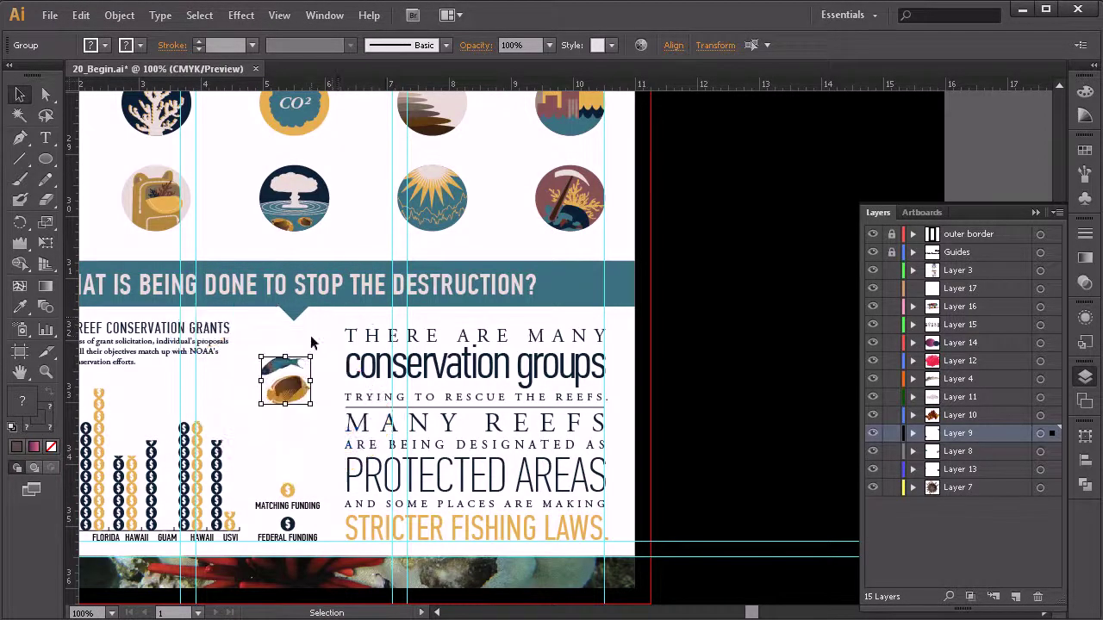
{"action": "left_click", "coordinate": [325, 401]}
{"action": "left_click_drag", "start_coordinate": [318, 399], "coordinate": [480, 376]}
- Flip the small yellow fish horizontally with Reflect and enlarge it
{"action": "left_click", "coordinate": [467, 366]}
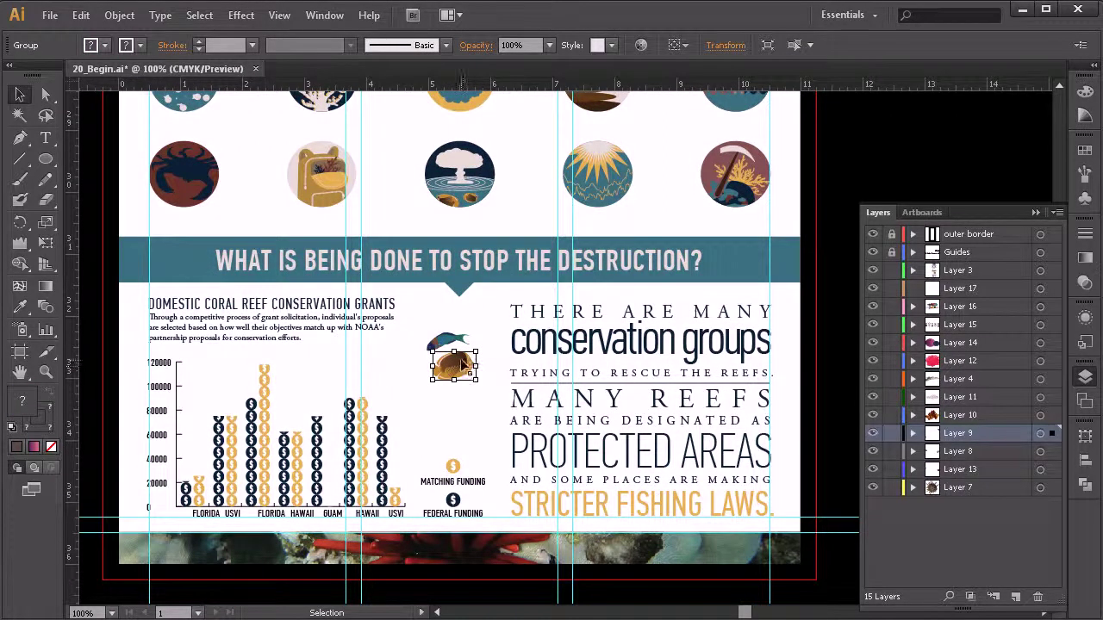
{"action": "right_click", "coordinate": [465, 365]}
{"action": "mouse_move", "coordinate": [500, 470]}
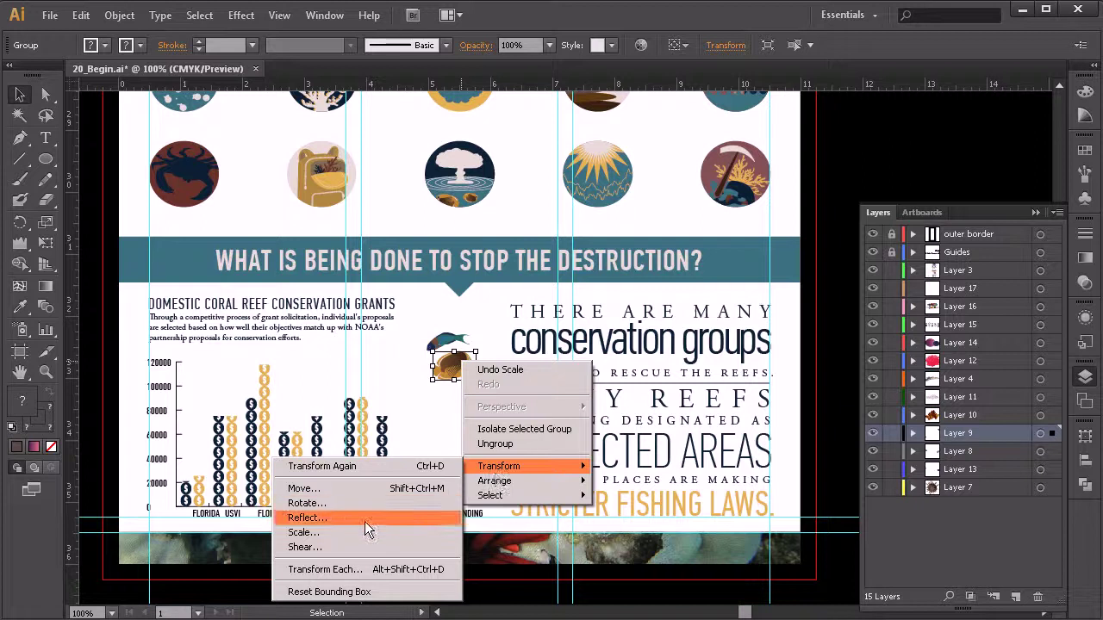
{"action": "left_click", "coordinate": [306, 520]}
{"action": "left_click", "coordinate": [702, 525]}
{"action": "mouse_move", "coordinate": [477, 353]}
{"action": "left_mouse_down"}
{"action": "mouse_move", "coordinate": [501, 336]}
{"action": "mouse_move", "coordinate": [491, 341]}
{"action": "left_mouse_up"}
- Arrange the blue fish above the yellow fish and position both above the "Matching Funding" legend
{"action": "left_click_drag", "start_coordinate": [456, 348], "coordinate": [420, 336]}
{"action": "left_click", "coordinate": [450, 339]}
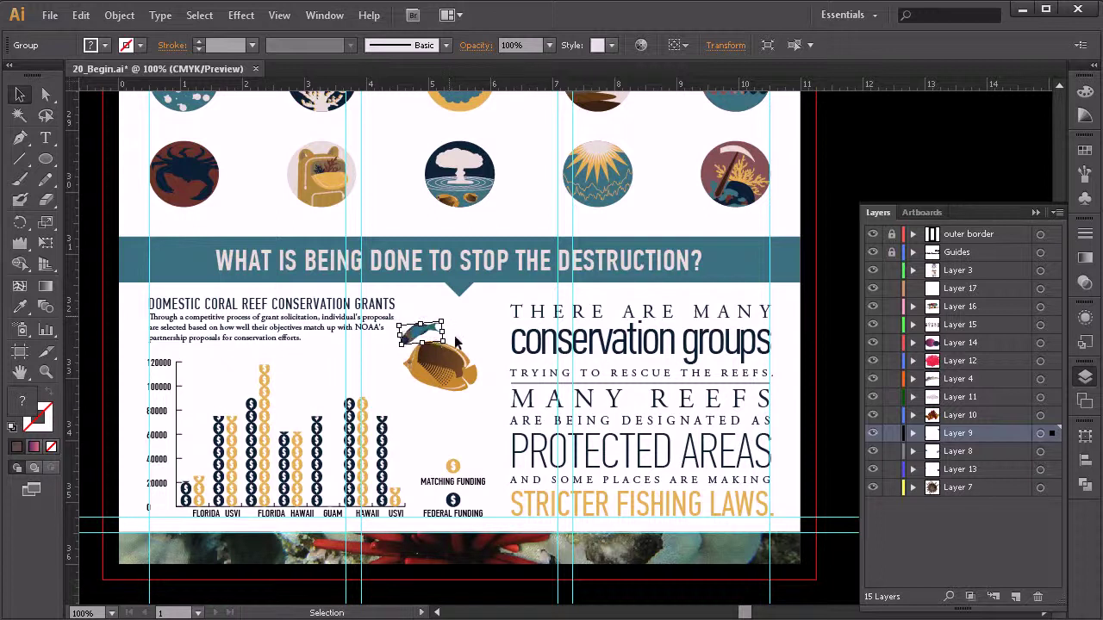
{"action": "left_click", "coordinate": [438, 365], "text": "shift"}
{"action": "left_click_drag", "start_coordinate": [438, 365], "coordinate": [446, 385]}
{"action": "left_click", "coordinate": [480, 319]}
{"action": "left_click", "coordinate": [494, 440]}
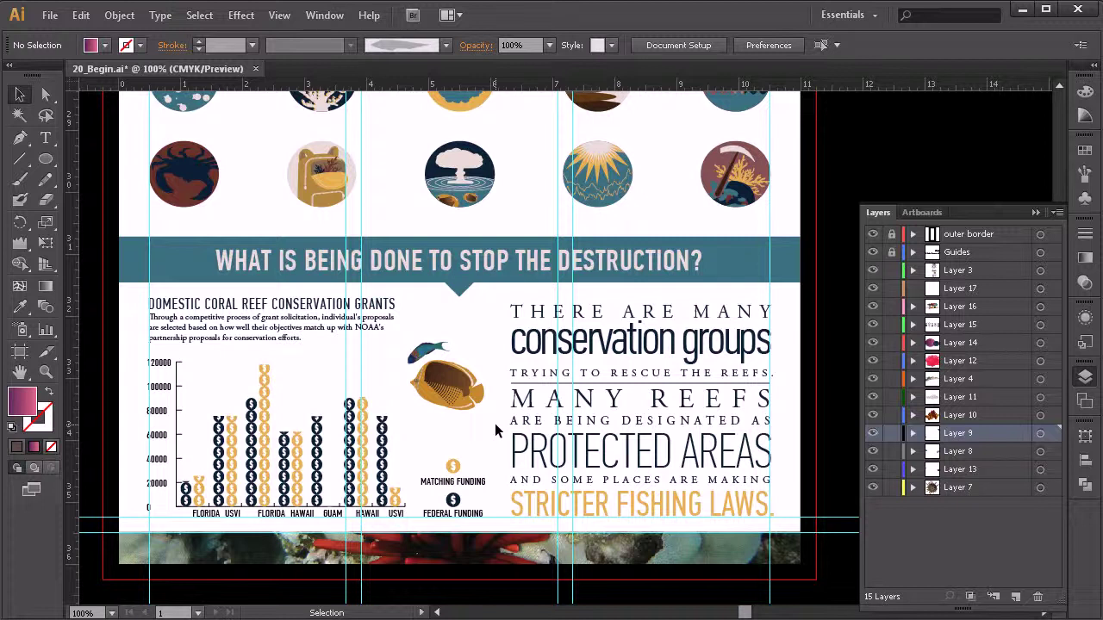
- Place a copy of the yellow fish beside the turtle's head, below the "types of sea turtles in the world" text
{"action": "left_click", "coordinate": [431, 392]}
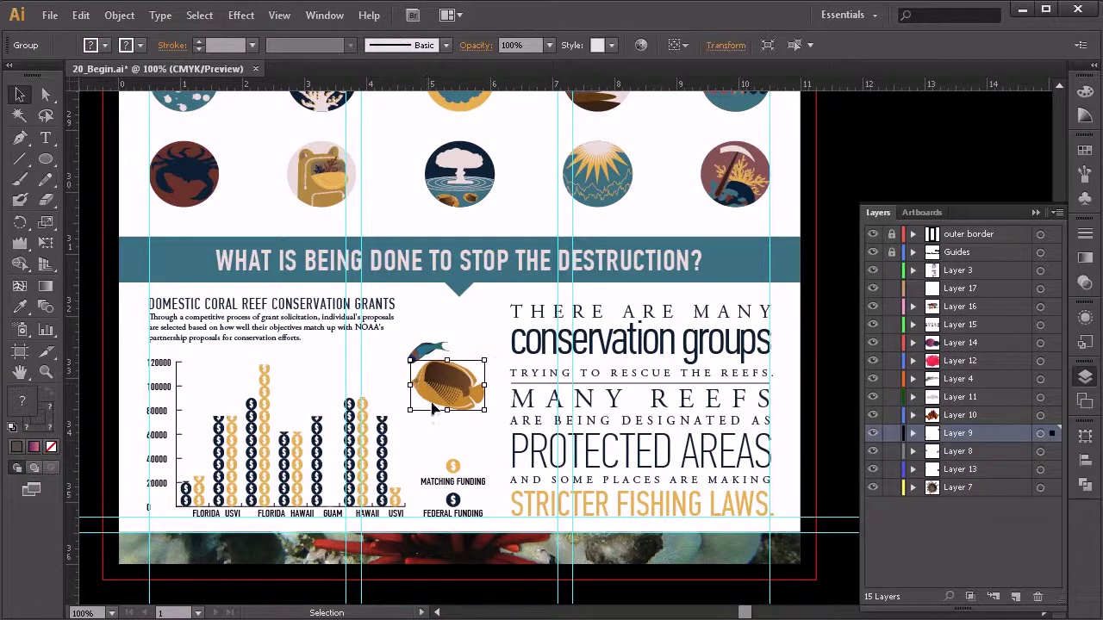
{"action": "left_click_drag", "start_coordinate": [444, 395], "coordinate": [708, 189]}
{"action": "key", "text": "space"}
{"action": "key", "text": "space"}
{"action": "left_click_drag", "start_coordinate": [717, 203], "coordinate": [673, 194]}
{"action": "key", "text": "space"}
{"action": "left_click_drag", "start_coordinate": [687, 211], "coordinate": [628, 418]}
{"action": "key", "text": "space"}
{"action": "left_click_drag", "start_coordinate": [599, 381], "coordinate": [609, 176]}
{"action": "key", "text": "space"}
{"action": "left_click_drag", "start_coordinate": [618, 195], "coordinate": [632, 120]}
{"action": "key", "text": "space"}
{"action": "left_click_drag", "start_coordinate": [679, 165], "coordinate": [657, 335]}
{"action": "left_click_drag", "start_coordinate": [607, 302], "coordinate": [599, 272]}
{"action": "key", "text": "space"}
{"action": "key", "text": "space"}
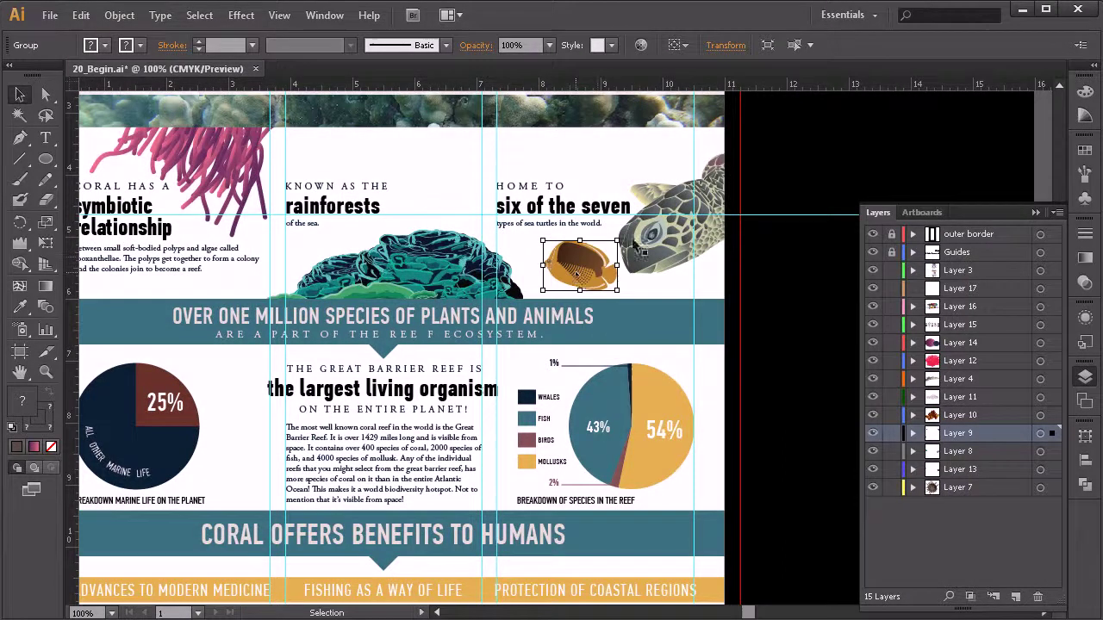
- Reflect the yellow fish copy to face the turtle and scale it down to about half its size
{"action": "right_click", "coordinate": [600, 266]}
{"action": "mouse_move", "coordinate": [629, 377]}
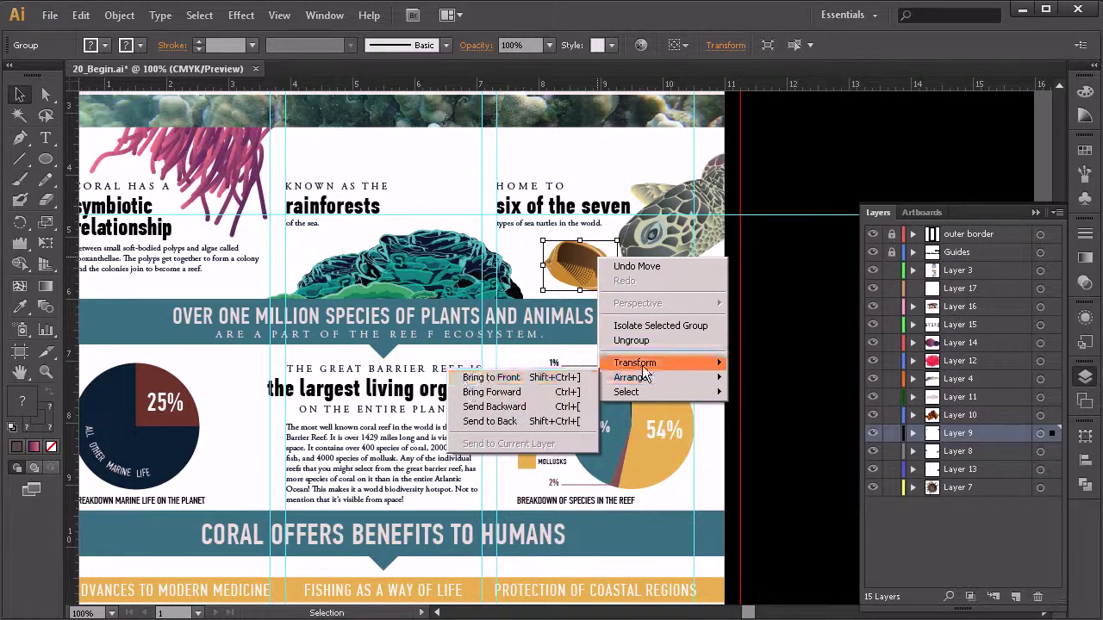
{"action": "left_click", "coordinate": [441, 414]}
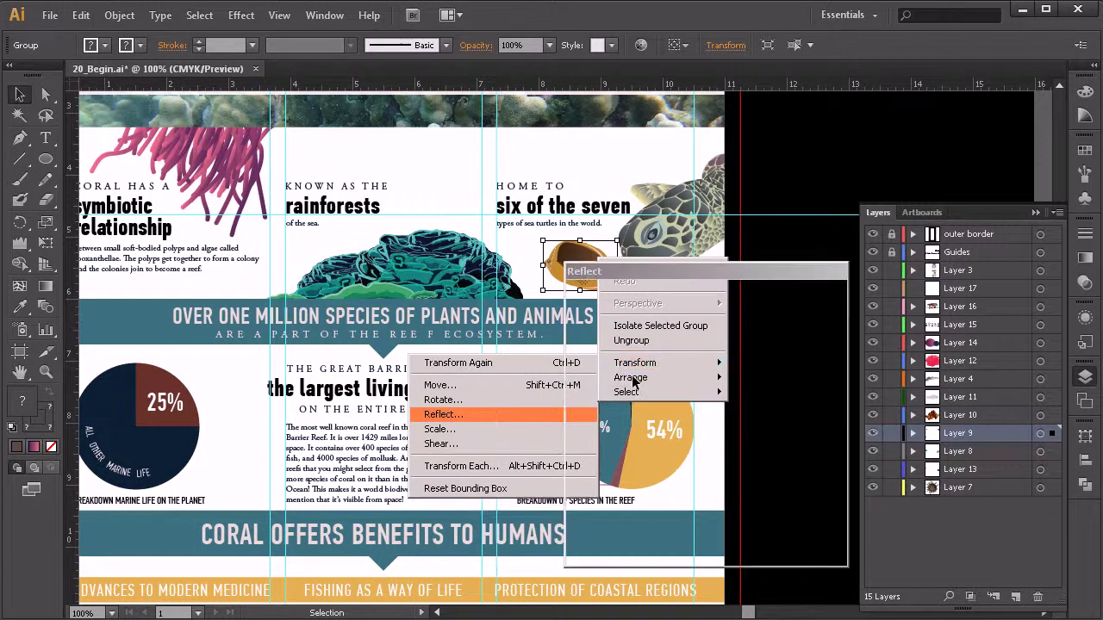
{"action": "left_click", "coordinate": [710, 528]}
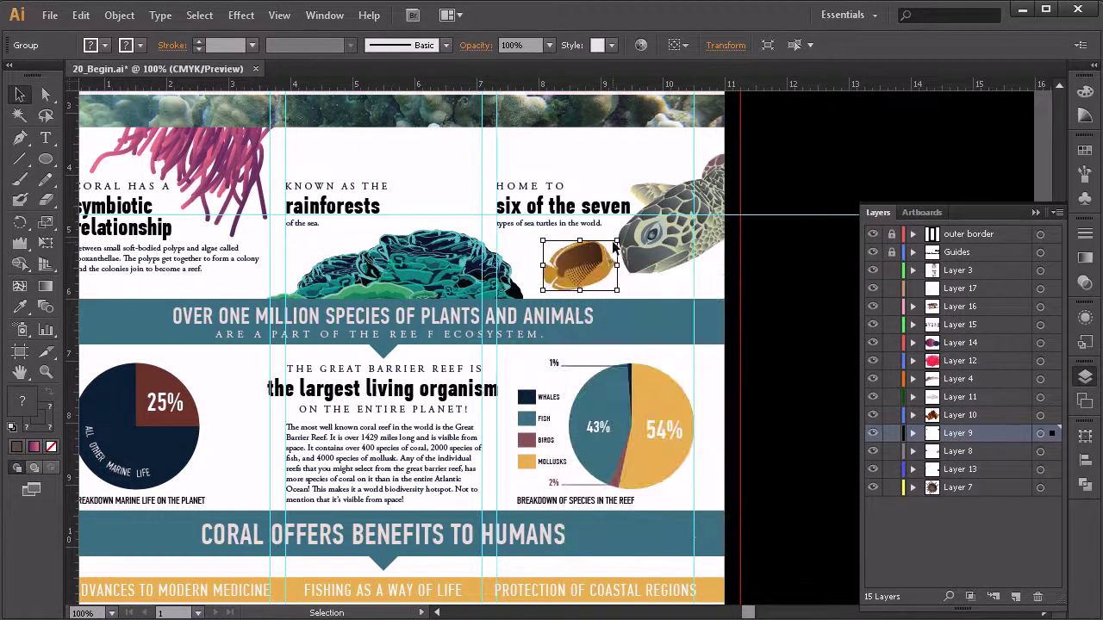
{"action": "left_click_drag", "start_coordinate": [615, 243], "coordinate": [611, 269]}
{"action": "left_click", "coordinate": [640, 249]}
{"action": "left_click", "coordinate": [640, 248]}
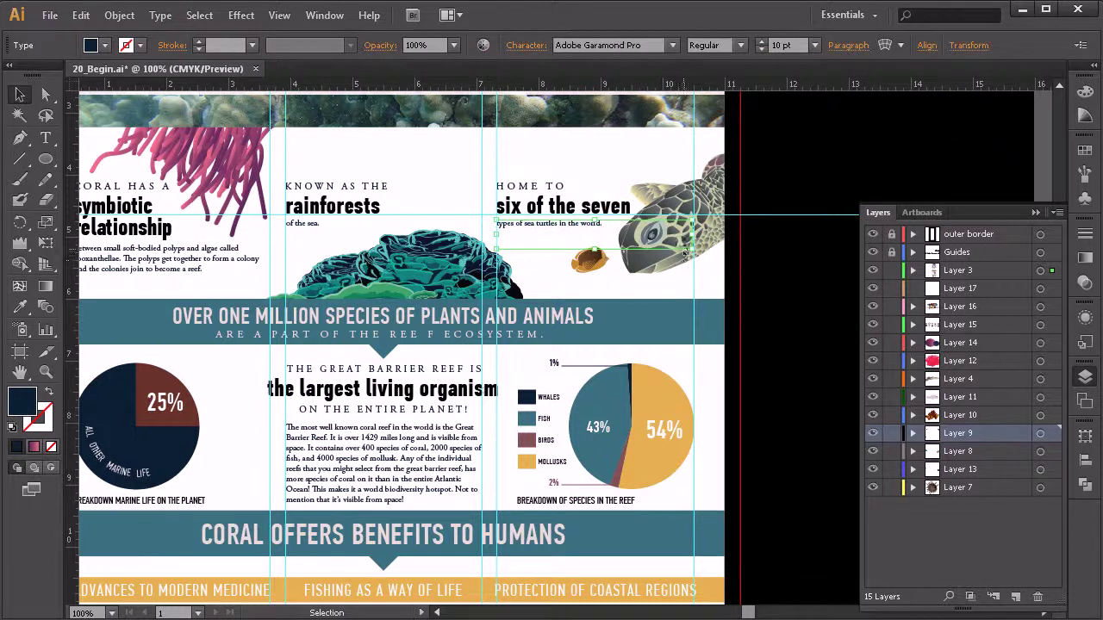
{"action": "left_click", "coordinate": [640, 295]}
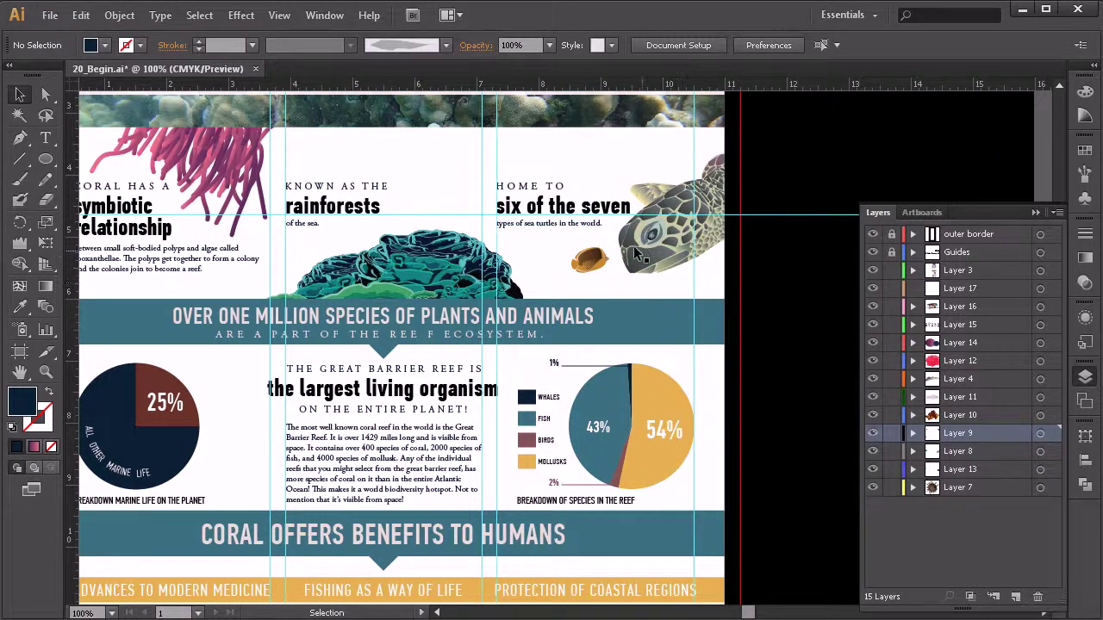
- Try nudging the turtle slightly to the right and move it back
{"action": "left_click_drag", "start_coordinate": [600, 276], "coordinate": [655, 292]}
{"action": "left_click", "coordinate": [705, 252]}
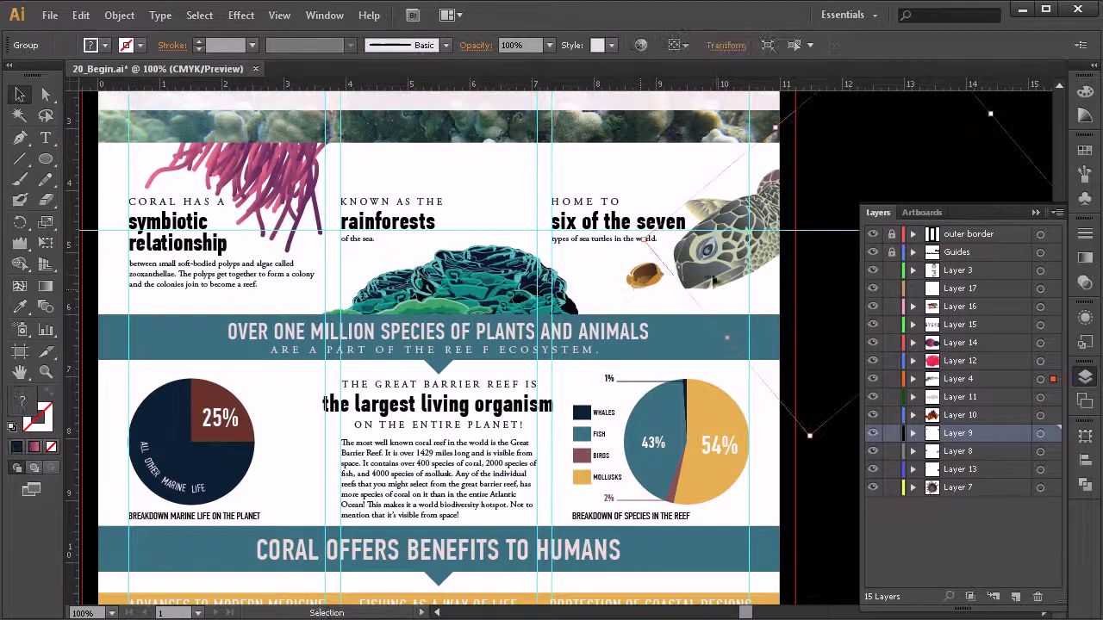
{"action": "key", "text": "Right"}
{"action": "key", "text": "Right"}
{"action": "key", "text": "Right"}
{"action": "key", "text": "Right"}
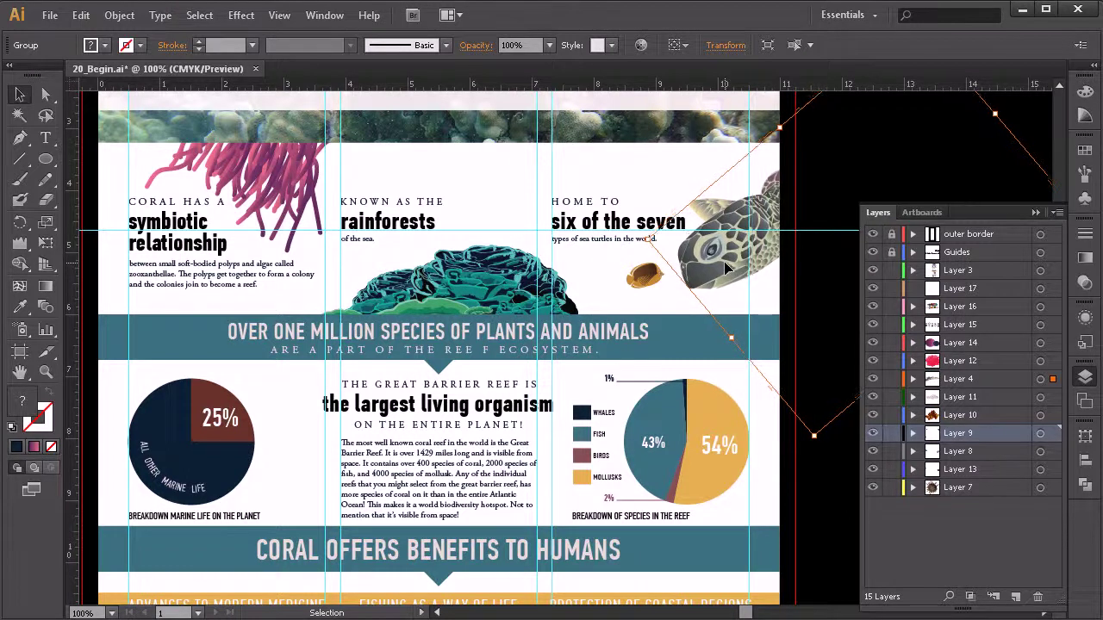
{"action": "key", "text": "Left"}
{"action": "key", "text": "Left"}
{"action": "key", "text": "Left"}
{"action": "key", "text": "Left"}
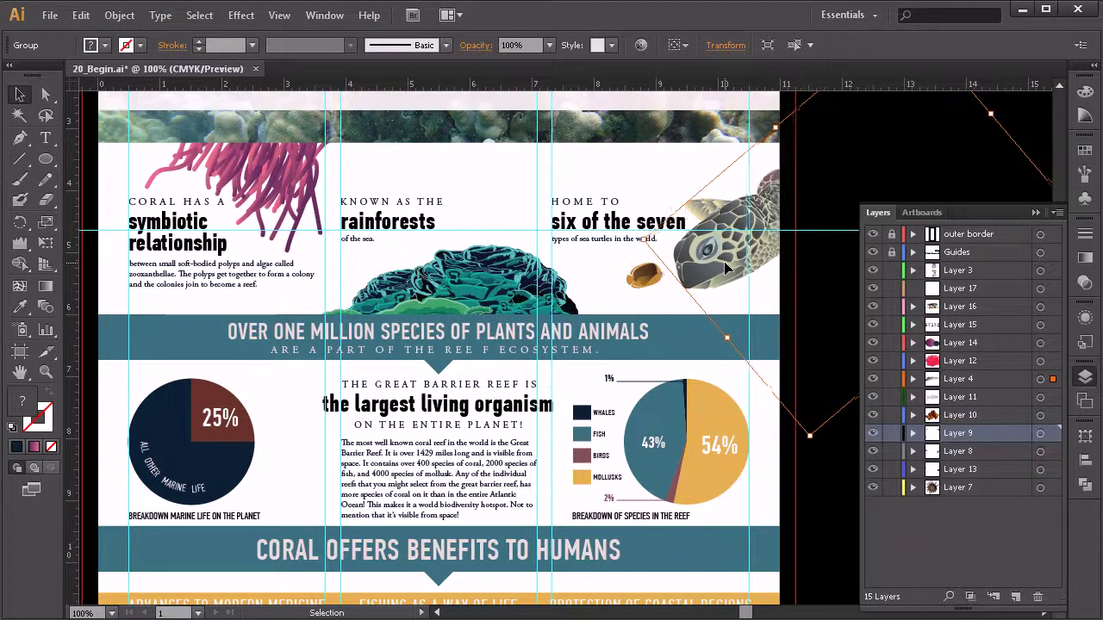
- Move the small yellow fish down slightly beside the turtle's mouth and deselect it
{"action": "left_click", "coordinate": [629, 306]}
{"action": "left_click", "coordinate": [662, 263]}
{"action": "left_click_drag", "start_coordinate": [652, 274], "coordinate": [653, 282]}
{"action": "left_click", "coordinate": [679, 299]}
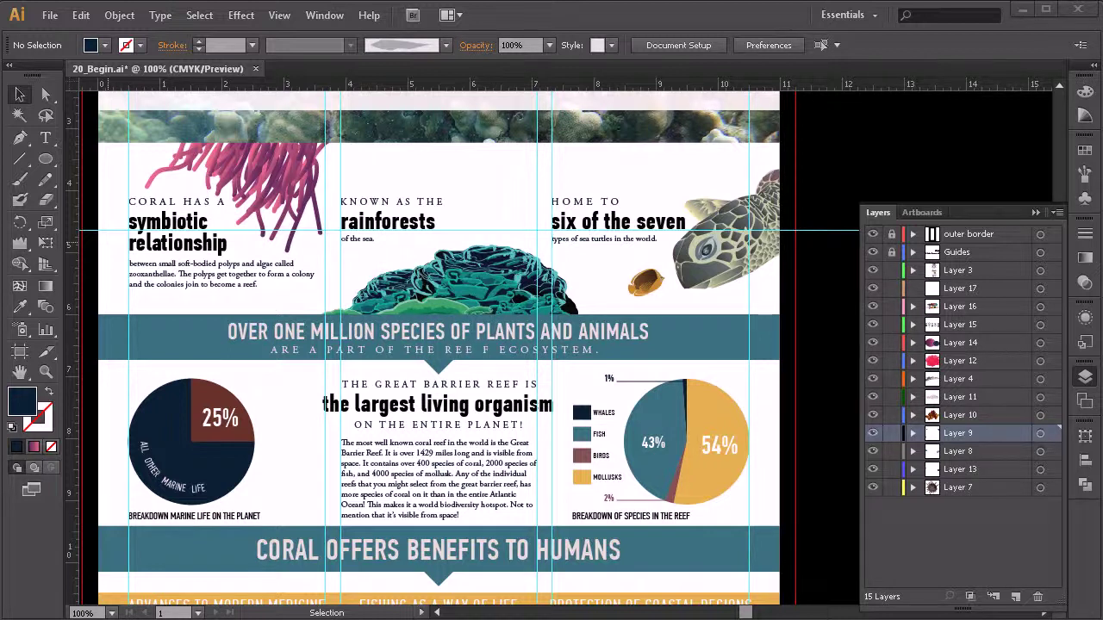
{"action": "left_click", "coordinate": [460, 207]}
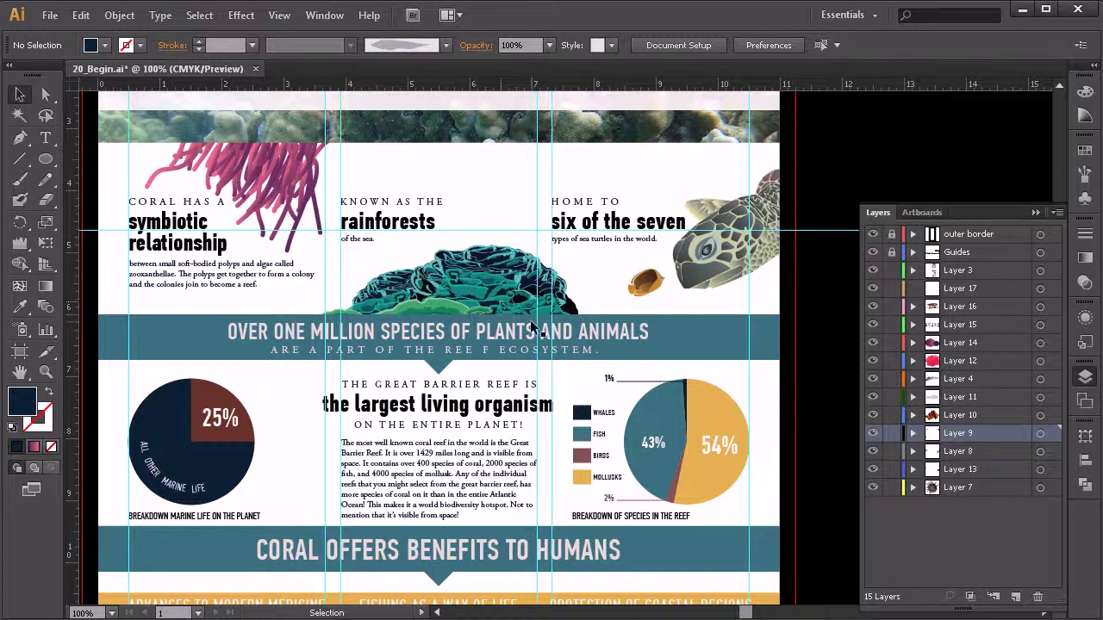
- Review the infographic at 50% zoom from the introductory row down to the "What is being done to stop the destruction?" section
{"action": "key", "text": "z"}
{"action": "left_click", "coordinate": [516, 386], "text": "alt"}
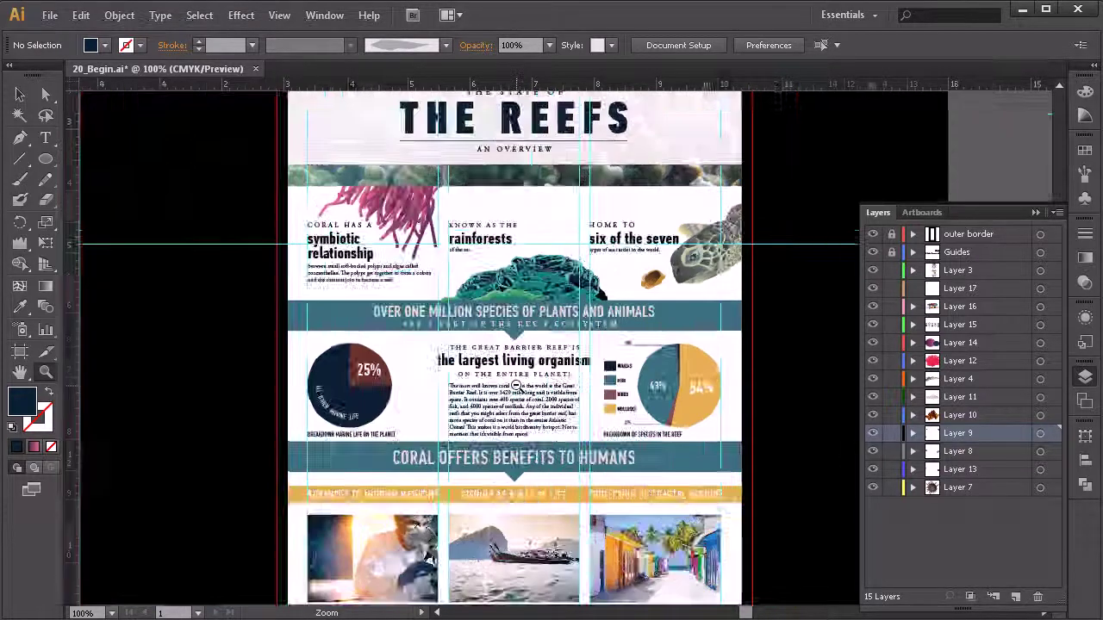
{"action": "left_click", "coordinate": [516, 386], "text": "alt"}
{"action": "scroll", "coordinate": [521, 374], "scroll_direction": "down", "scroll_amount": 10}
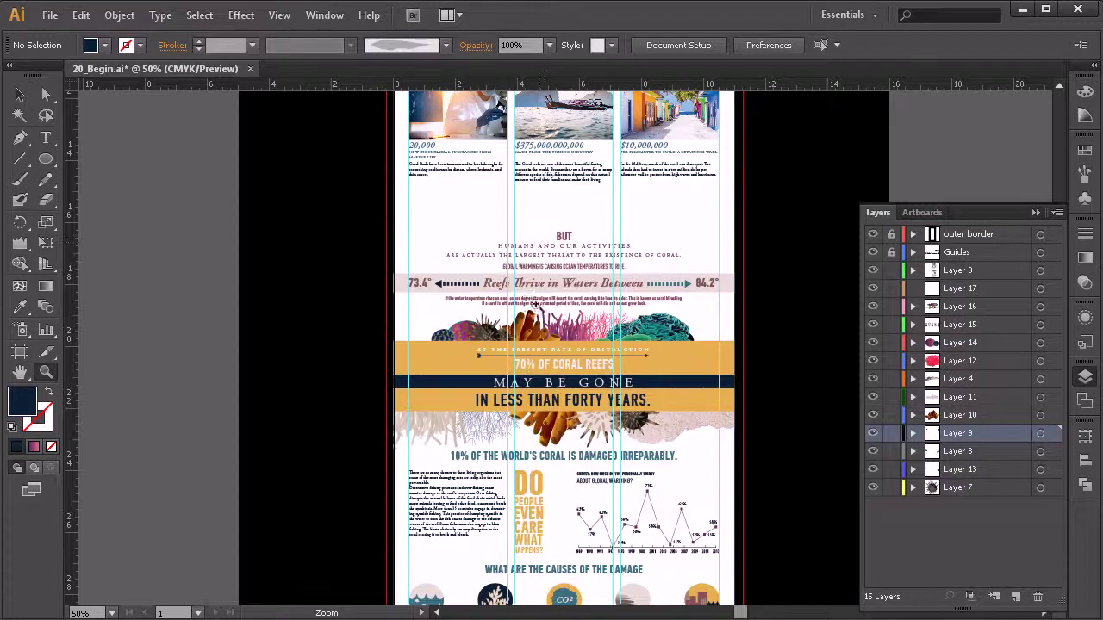
{"action": "scroll", "coordinate": [569, 245], "scroll_direction": "down", "scroll_amount": 1}
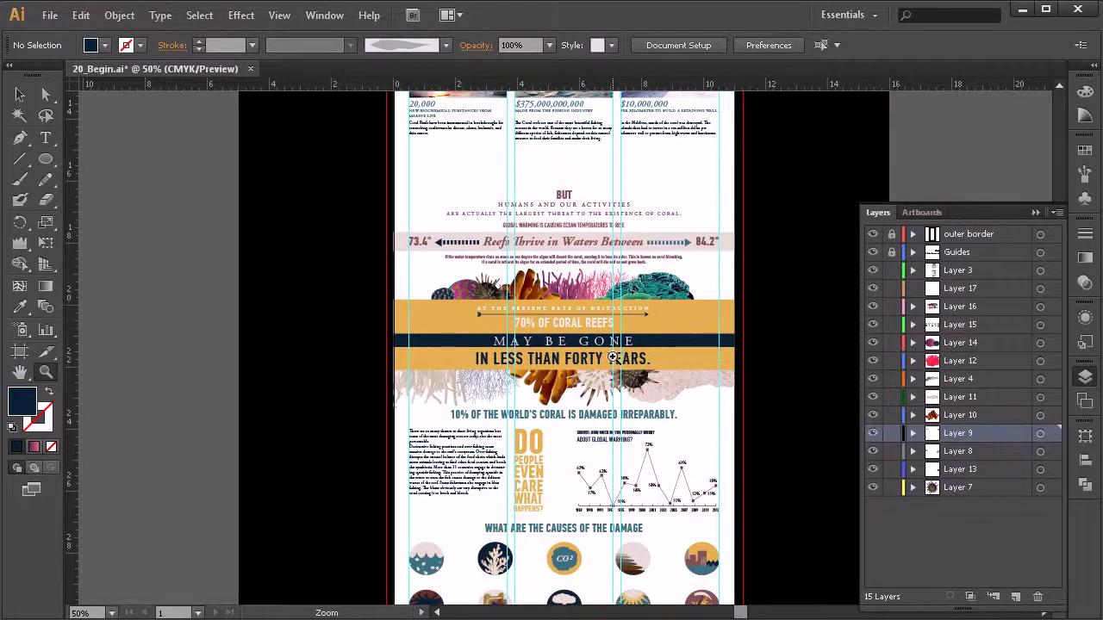
{"action": "scroll", "coordinate": [613, 358], "scroll_direction": "down", "scroll_amount": 2}
{"action": "scroll", "coordinate": [612, 355], "scroll_direction": "down", "scroll_amount": 3}
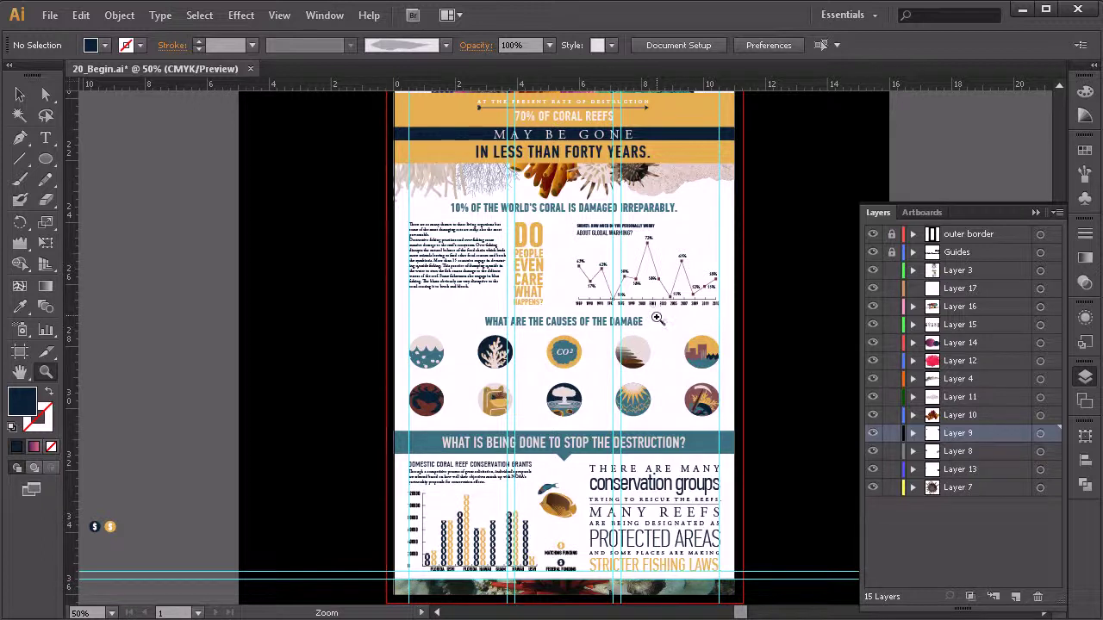